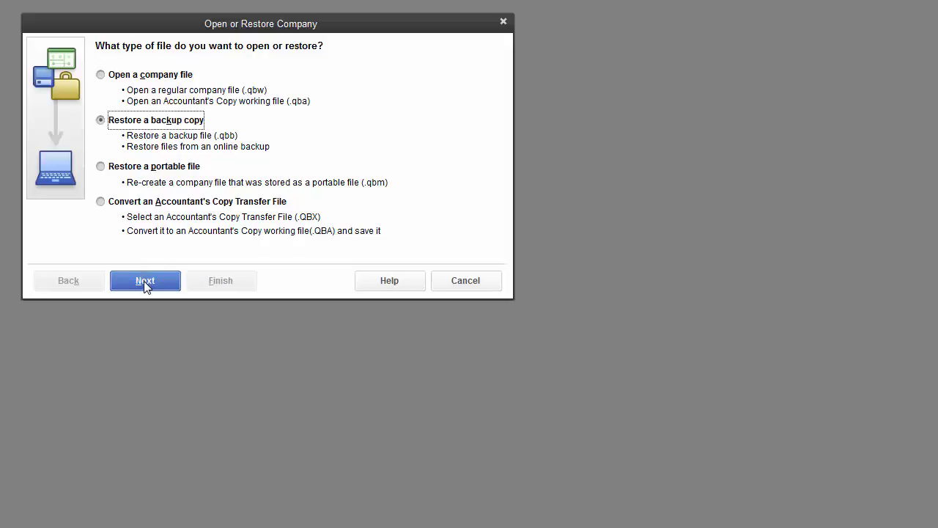
- Restore the post-reconciliation DPS-II-A local backup from the G: drive's langara\quickbooks folder
{"action": "left_click", "coordinate": [146, 285]}
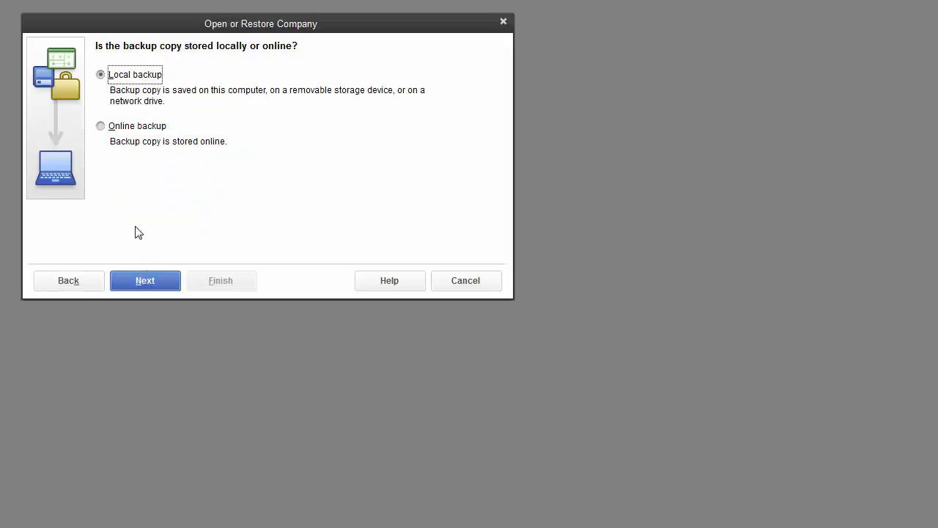
{"action": "left_click", "coordinate": [144, 280]}
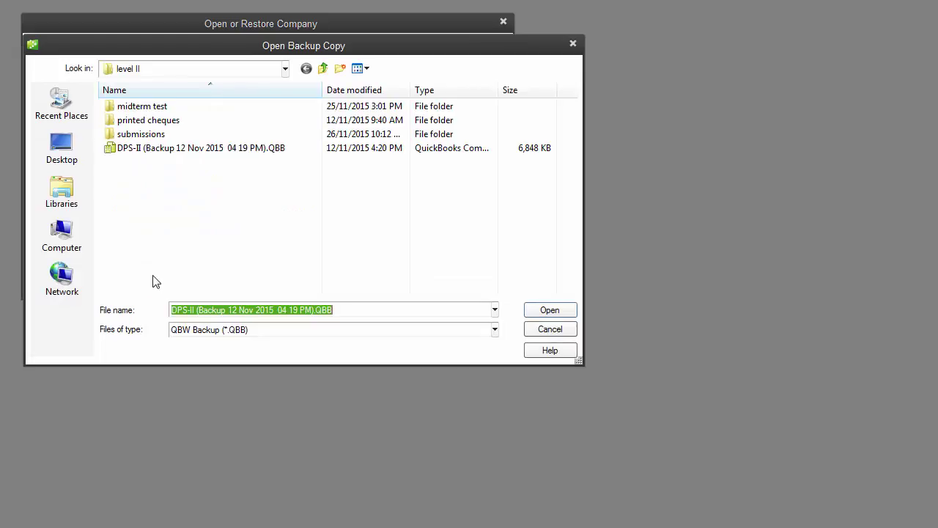
{"action": "left_click", "coordinate": [64, 233]}
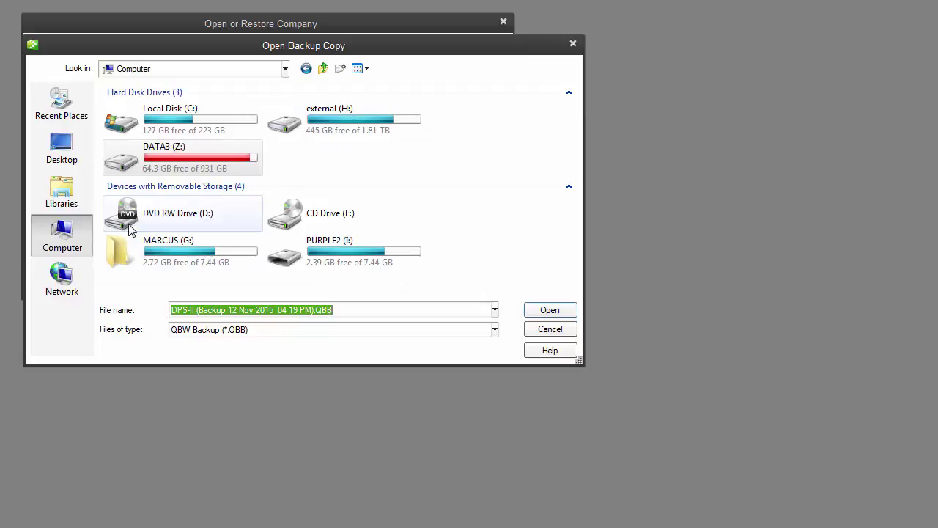
{"action": "double_click", "coordinate": [120, 251]}
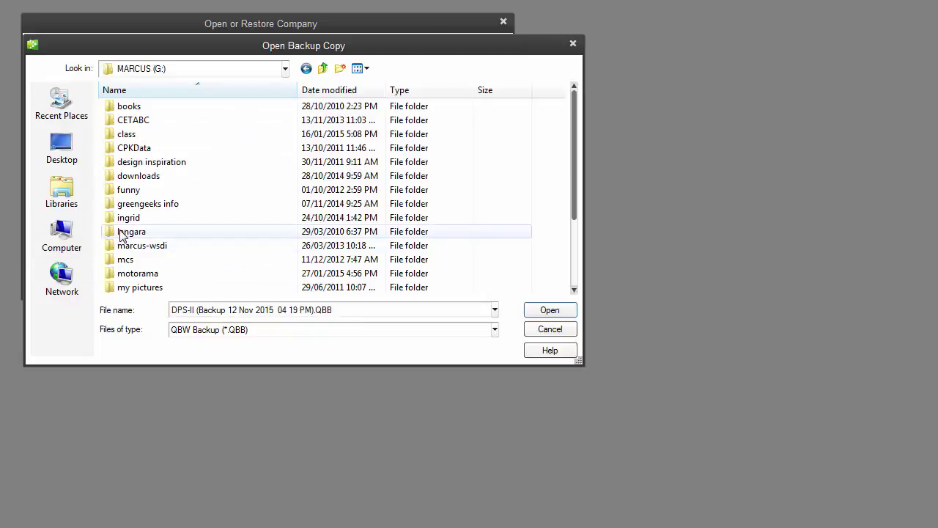
{"action": "double_click", "coordinate": [121, 232]}
{"action": "double_click", "coordinate": [123, 217]}
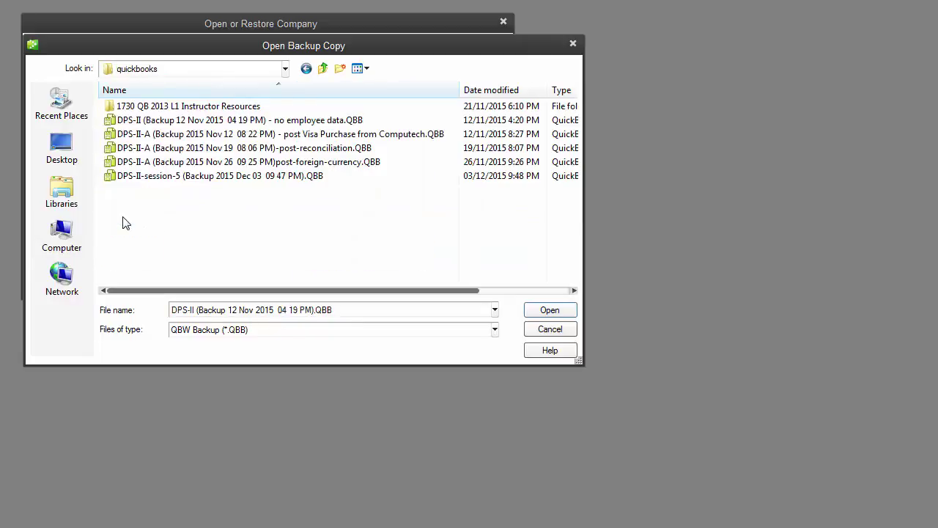
{"action": "double_click", "coordinate": [107, 147]}
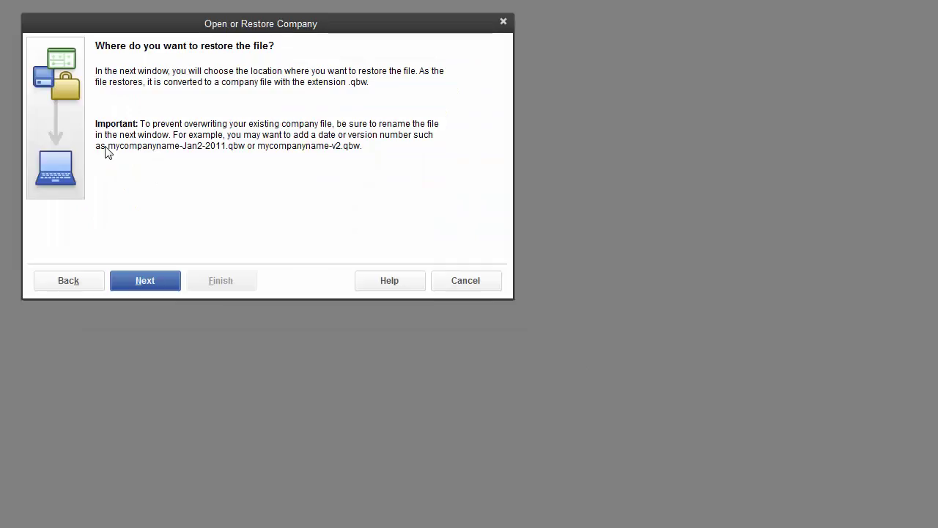
- Save the restored company as C:\Temp\DPS-II-D.QBW
{"action": "left_click", "coordinate": [150, 284]}
{"action": "left_click", "coordinate": [71, 245]}
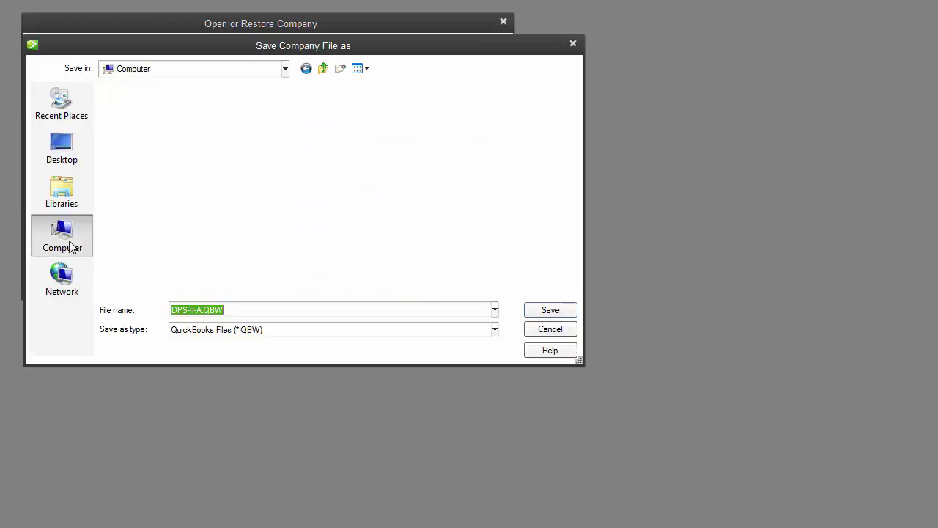
{"action": "double_click", "coordinate": [121, 126]}
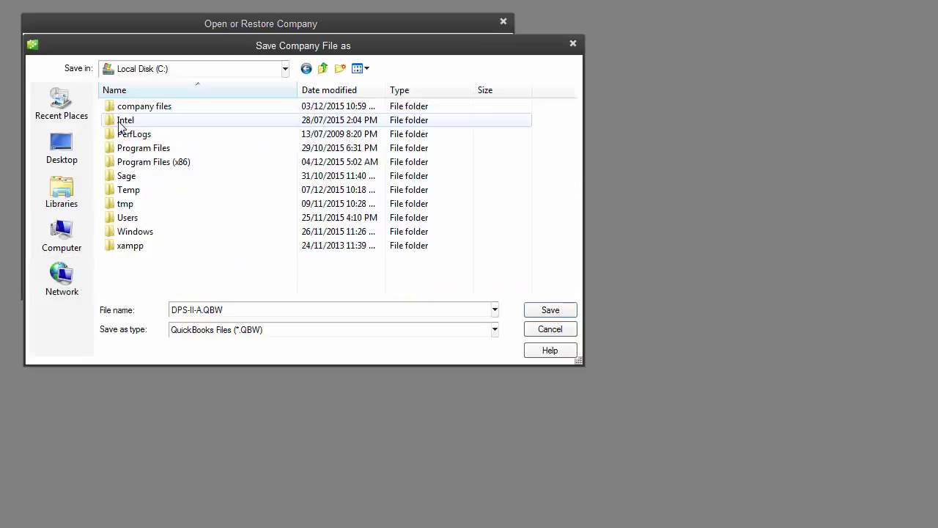
{"action": "left_click", "coordinate": [128, 192]}
{"action": "double_click", "coordinate": [129, 192]}
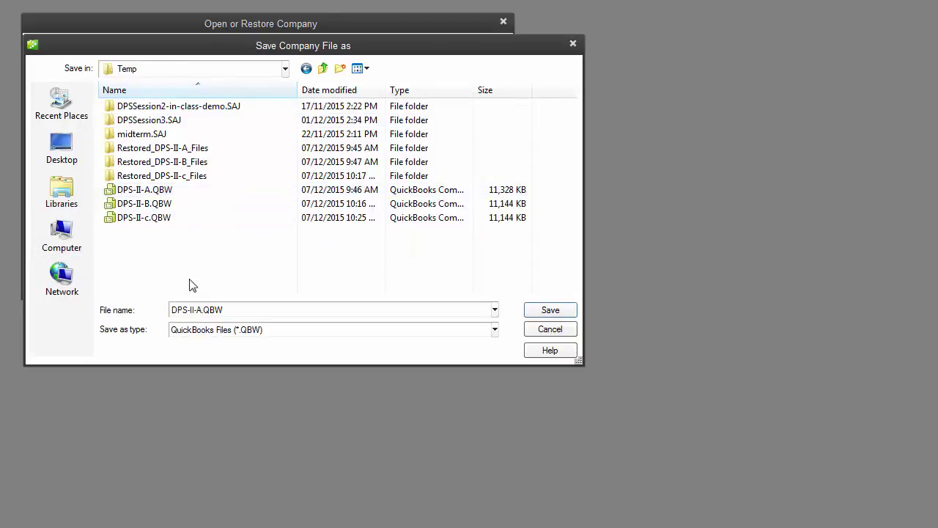
{"action": "left_click", "coordinate": [153, 218]}
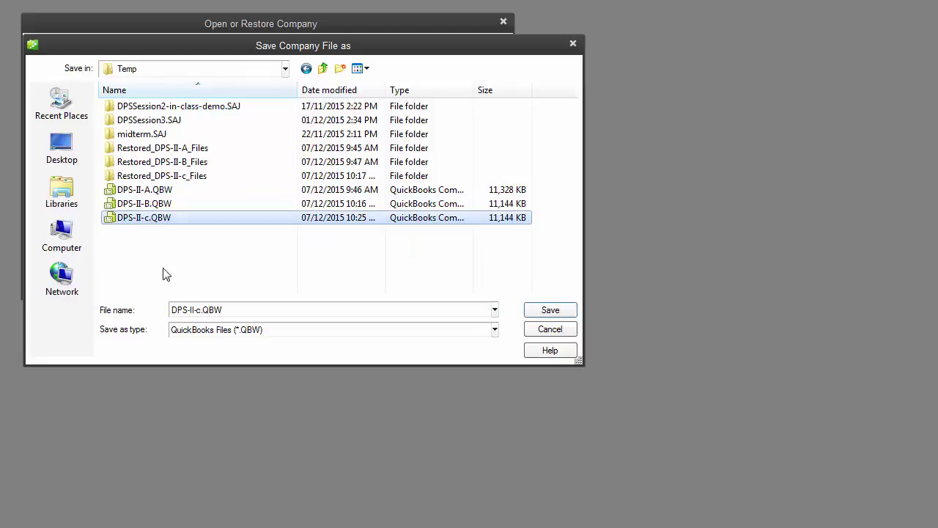
{"action": "left_click", "coordinate": [200, 310]}
{"action": "left_click", "coordinate": [201, 311]}
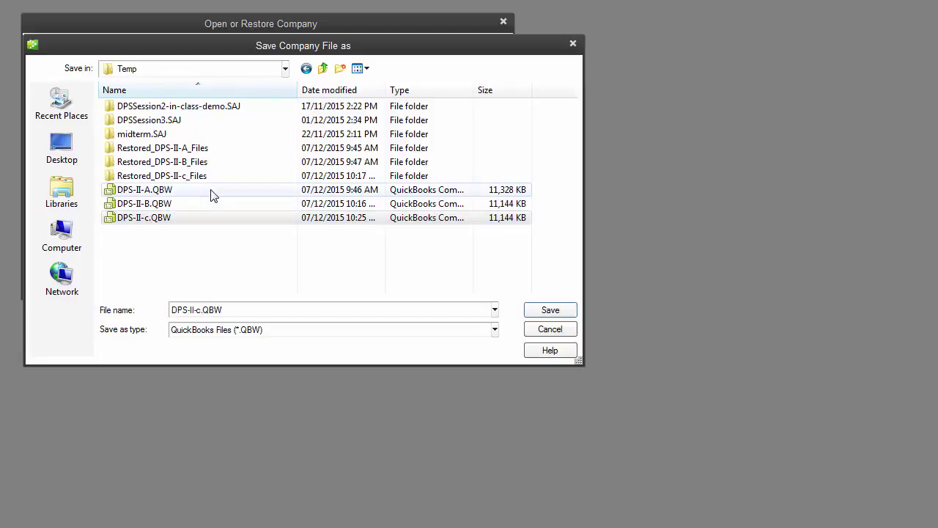
{"action": "key", "text": "BackSpace"}
{"action": "type", "text": "D"}
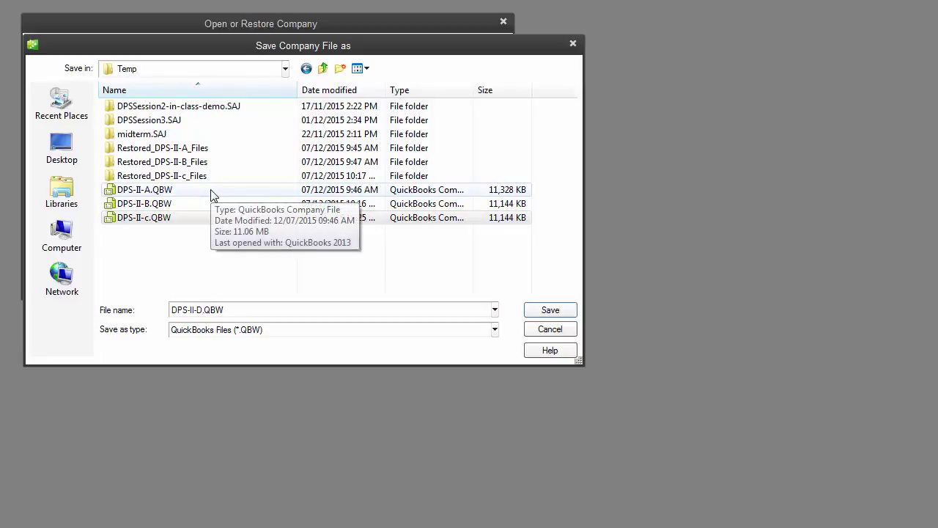
{"action": "left_click", "coordinate": [569, 310]}
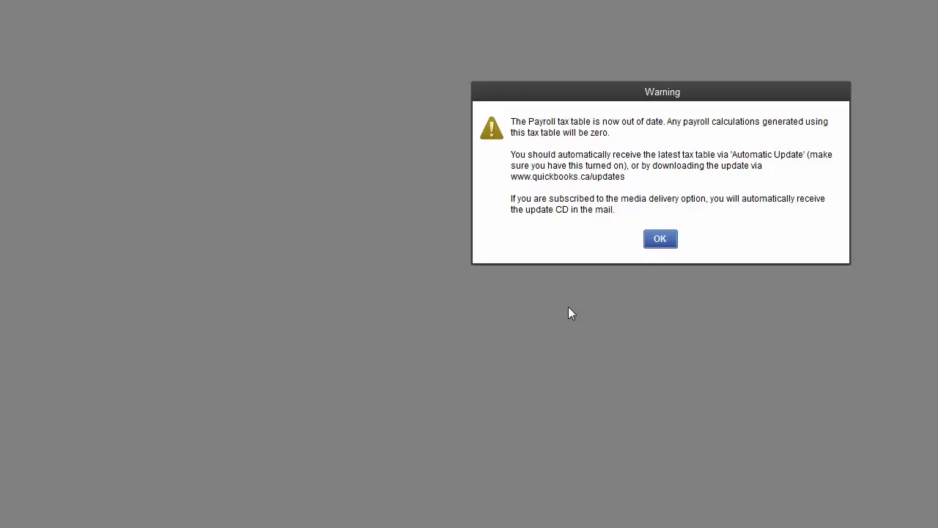
- Dismiss the payroll and restore messages, and close the Learning and Accountant Centres
{"action": "left_click", "coordinate": [658, 242]}
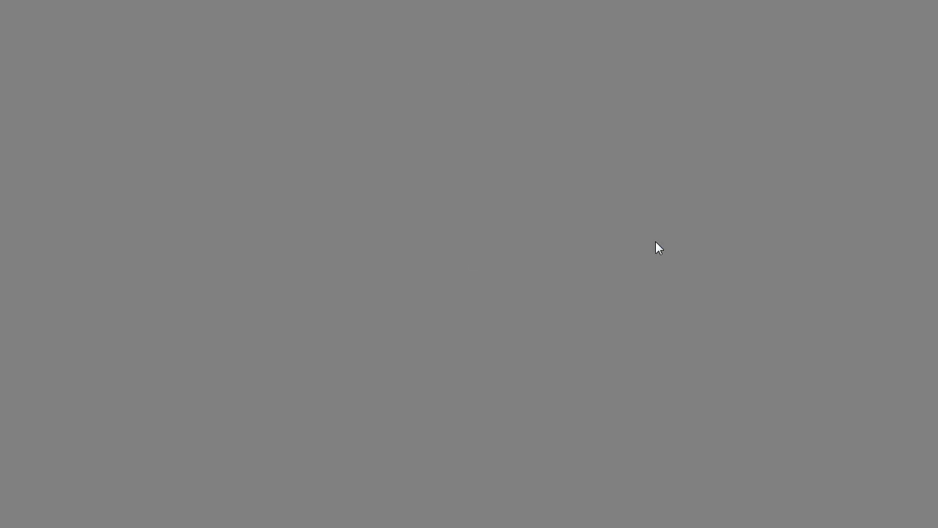
{"action": "left_click", "coordinate": [662, 151]}
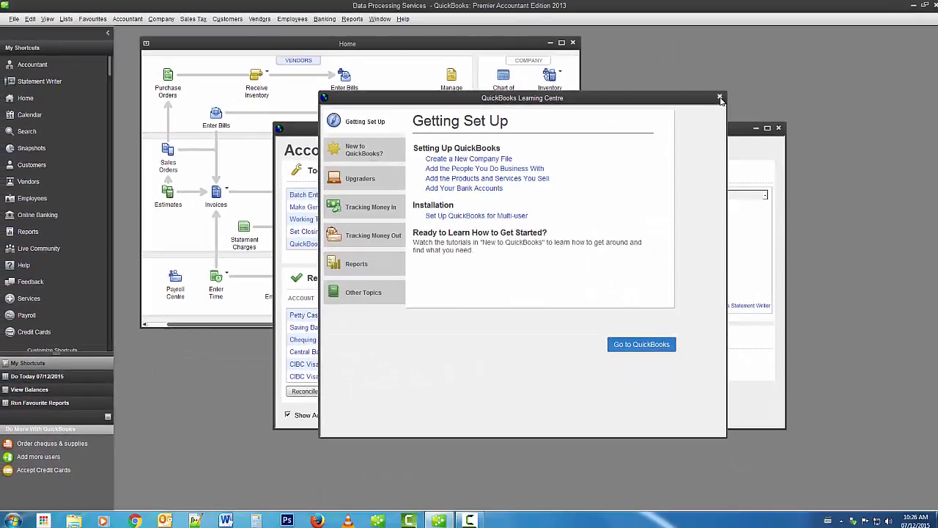
{"action": "left_click", "coordinate": [719, 98]}
{"action": "left_click", "coordinate": [779, 129]}
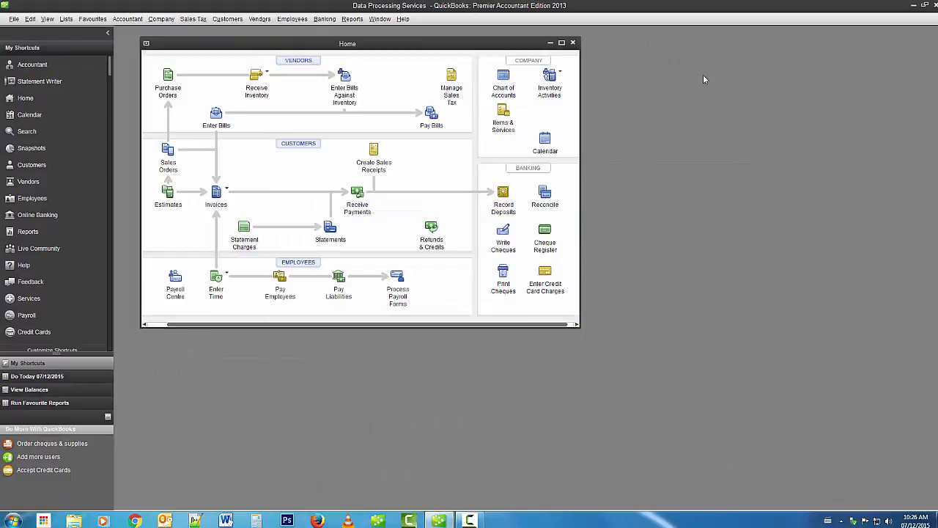
- Turn on multiple currencies in company preferences, keeping Canadian Dollar as home currency
{"action": "left_click", "coordinate": [30, 19]}
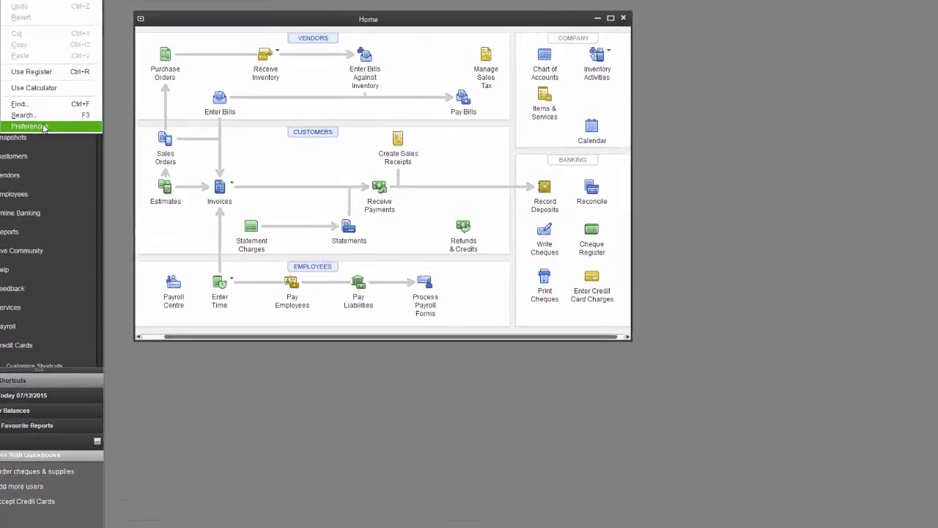
{"action": "left_click", "coordinate": [44, 138]}
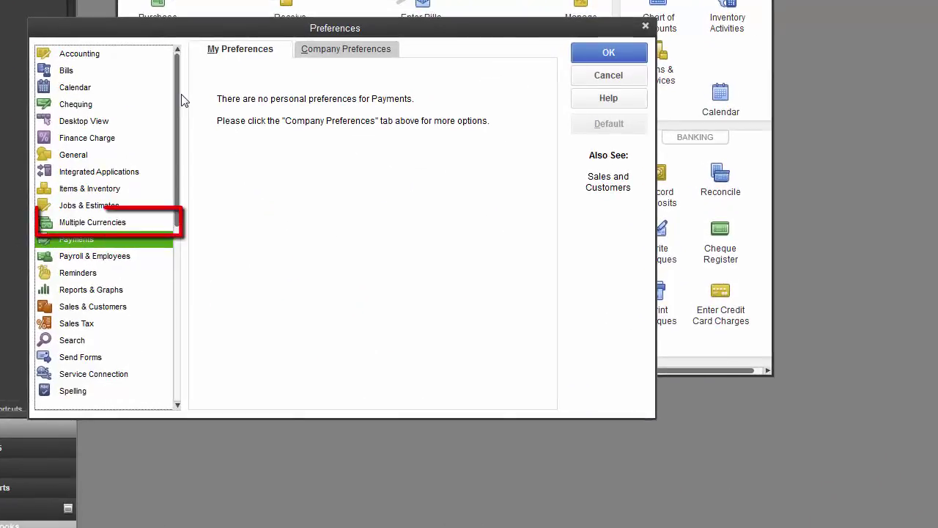
{"action": "left_click", "coordinate": [107, 224]}
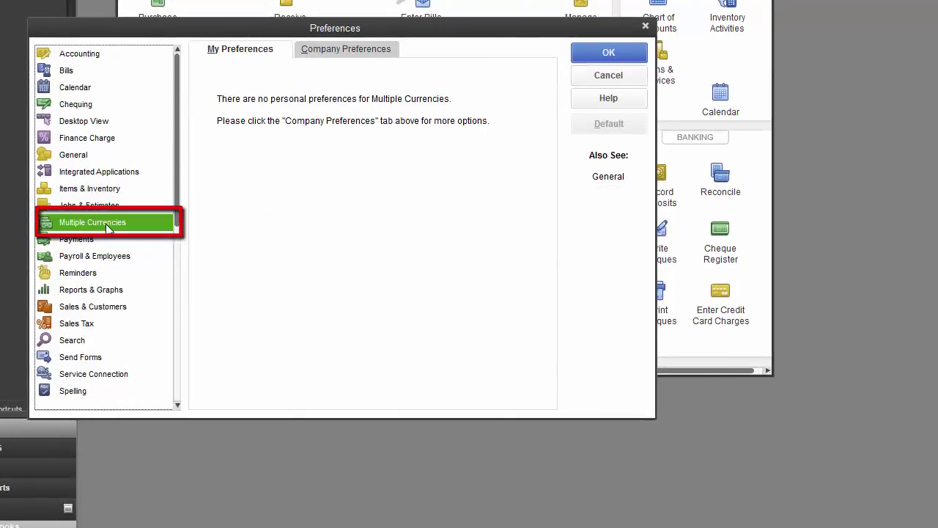
{"action": "left_click", "coordinate": [331, 50]}
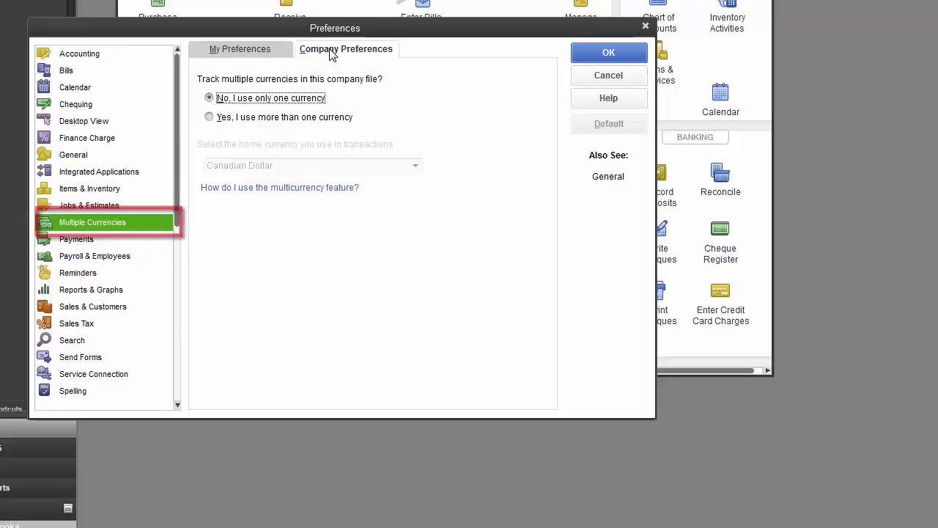
{"action": "left_click", "coordinate": [219, 117]}
{"action": "left_click", "coordinate": [580, 281]}
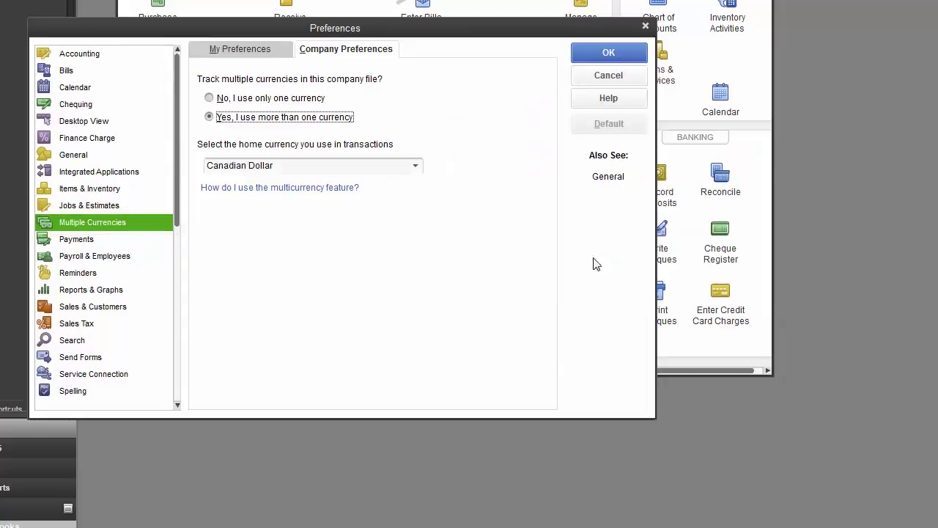
{"action": "left_click", "coordinate": [608, 52]}
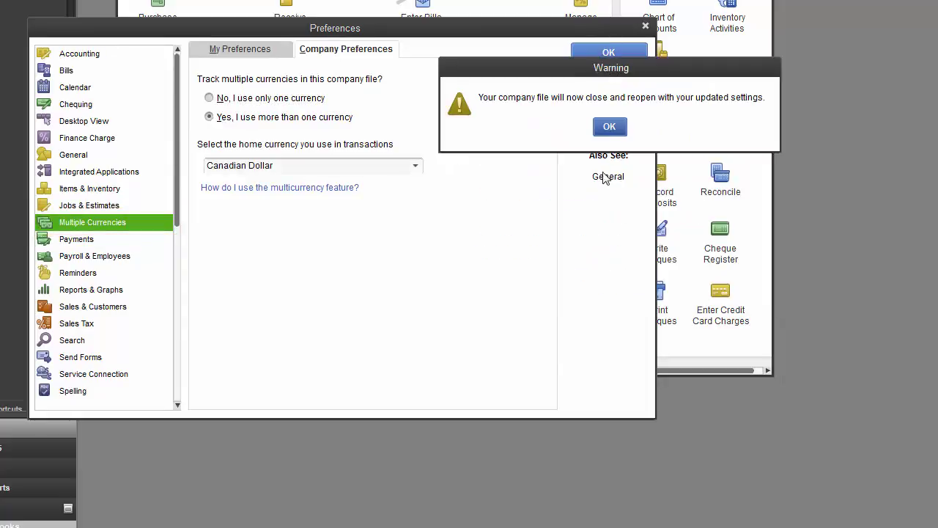
{"action": "left_click", "coordinate": [614, 125]}
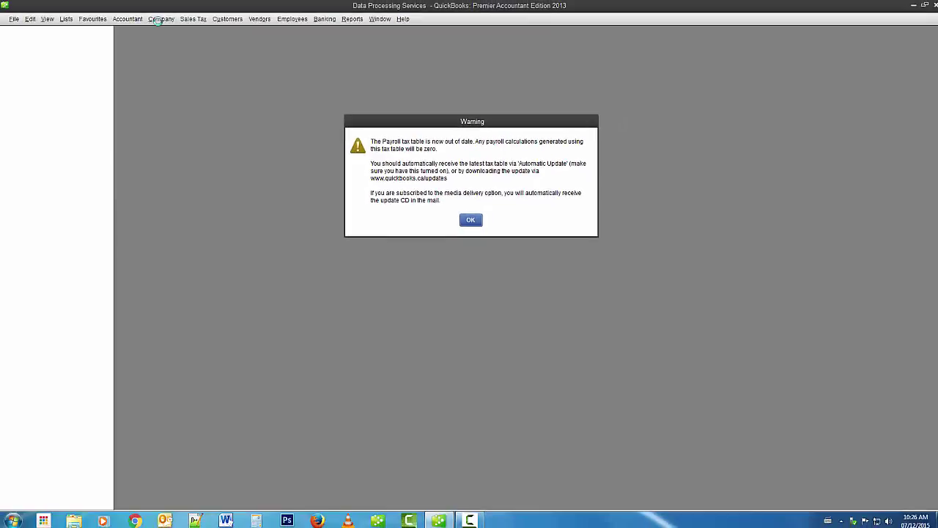
- Uncheck 'Use Undeposited Funds as a default deposit to account' in Payments company preferences
{"action": "left_click", "coordinate": [472, 220]}
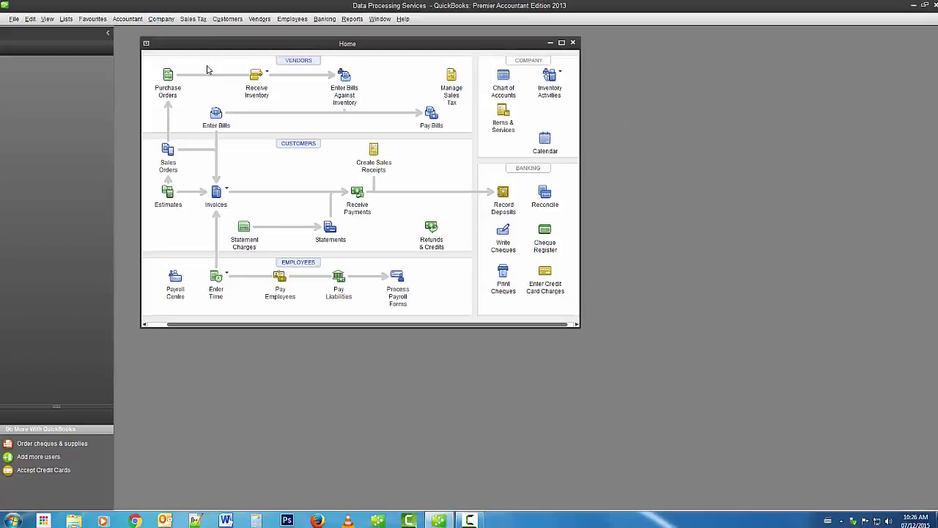
{"action": "left_click", "coordinate": [778, 128]}
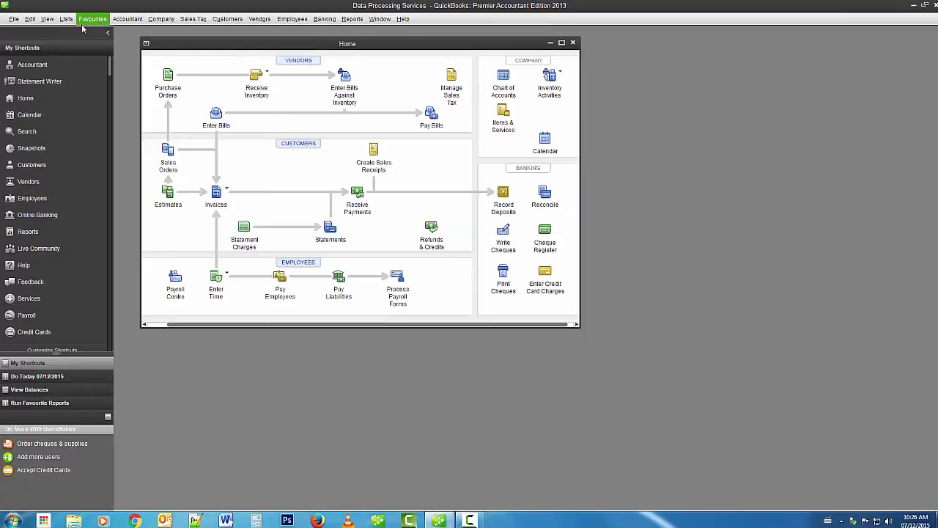
{"action": "left_click", "coordinate": [29, 20]}
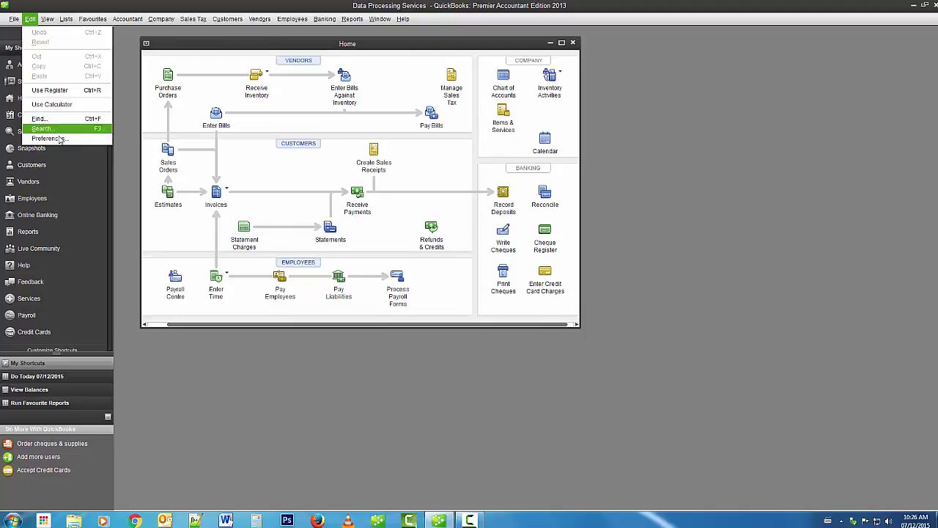
{"action": "left_click", "coordinate": [61, 139]}
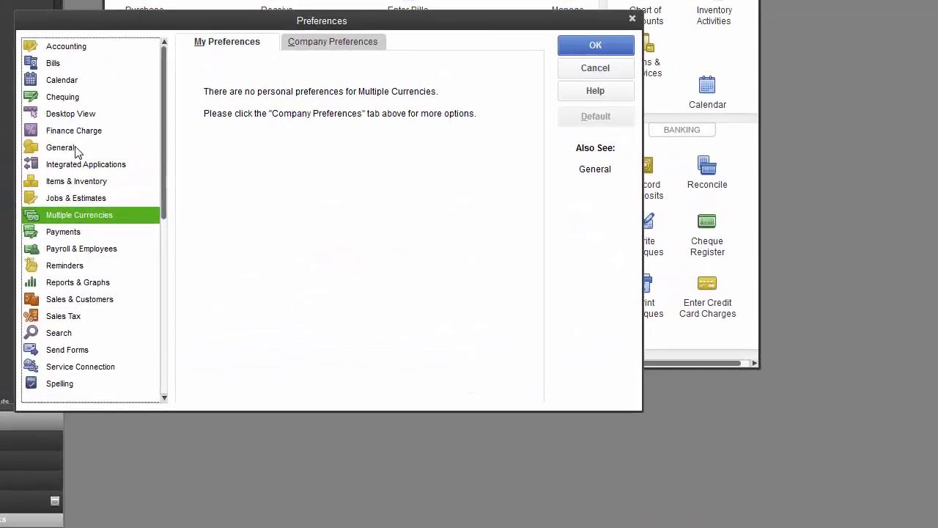
{"action": "left_click", "coordinate": [72, 232]}
{"action": "left_click", "coordinate": [327, 46]}
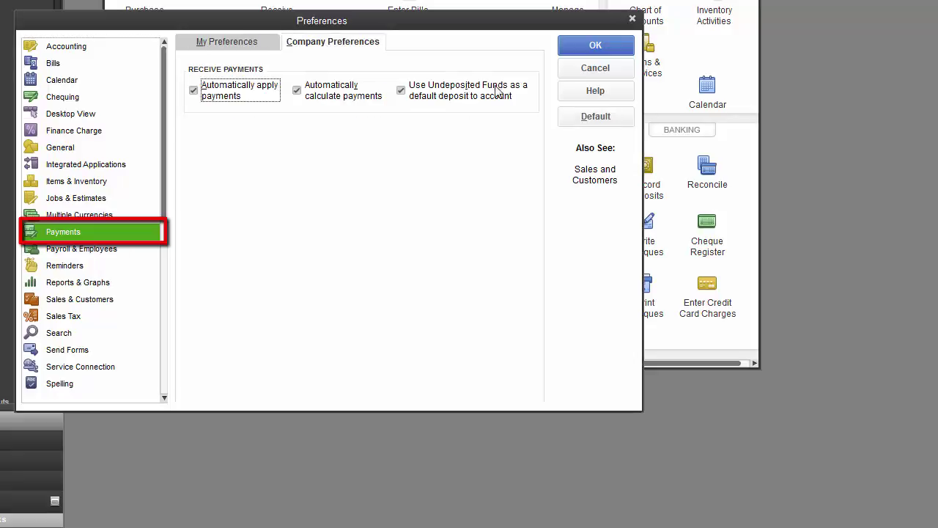
{"action": "left_click", "coordinate": [400, 90]}
{"action": "left_click", "coordinate": [595, 45]}
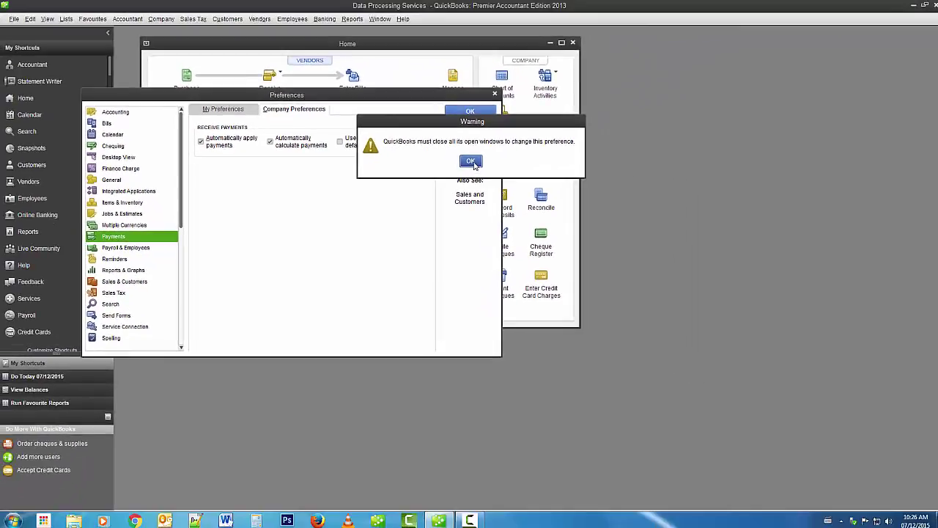
{"action": "left_click", "coordinate": [471, 162]}
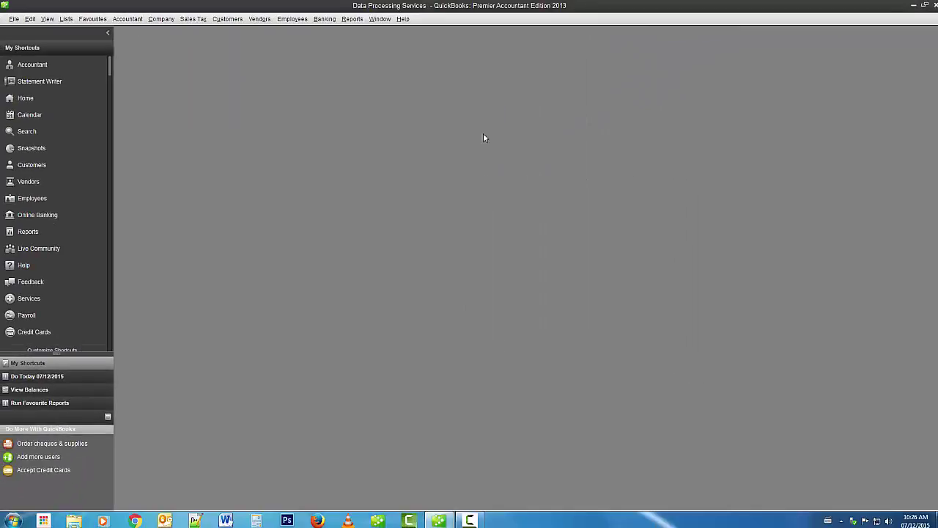
- Reopen the Home page and bring up the Chart of Accounts
{"action": "left_click", "coordinate": [162, 19]}
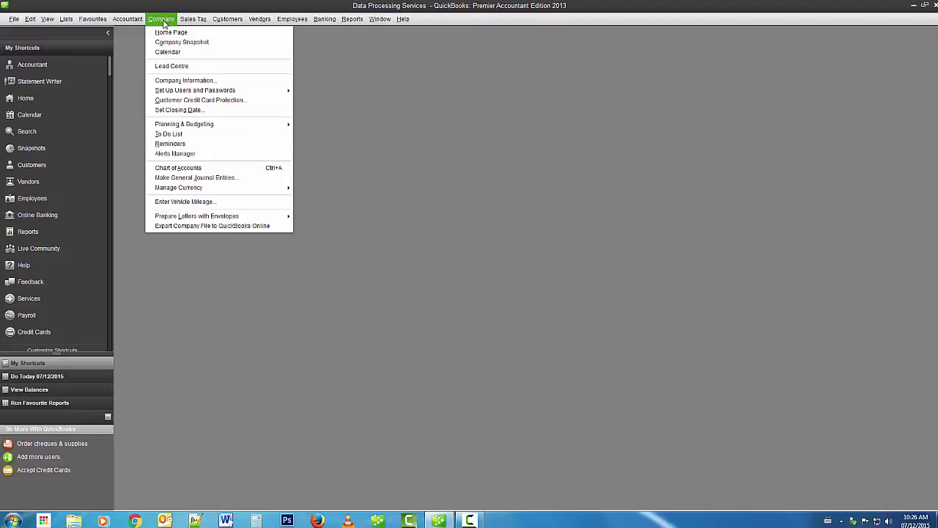
{"action": "left_click", "coordinate": [176, 32]}
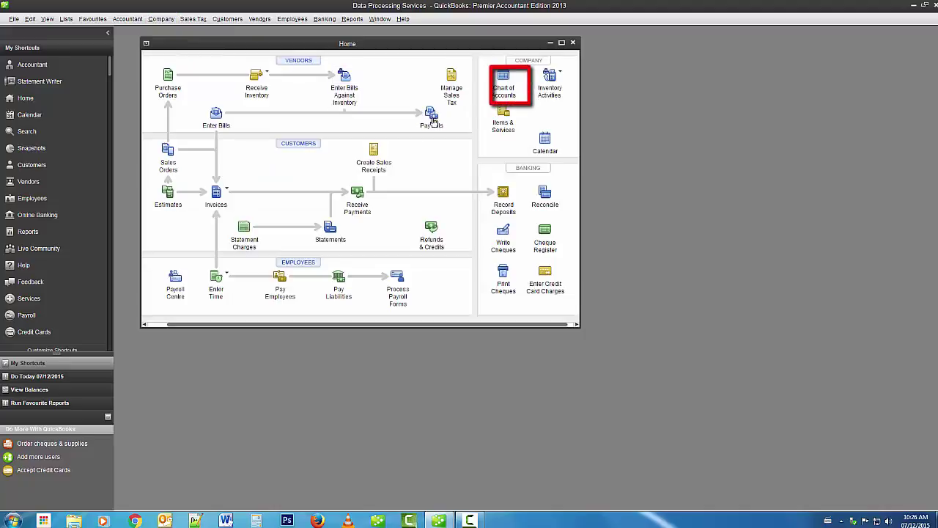
{"action": "left_click", "coordinate": [504, 83]}
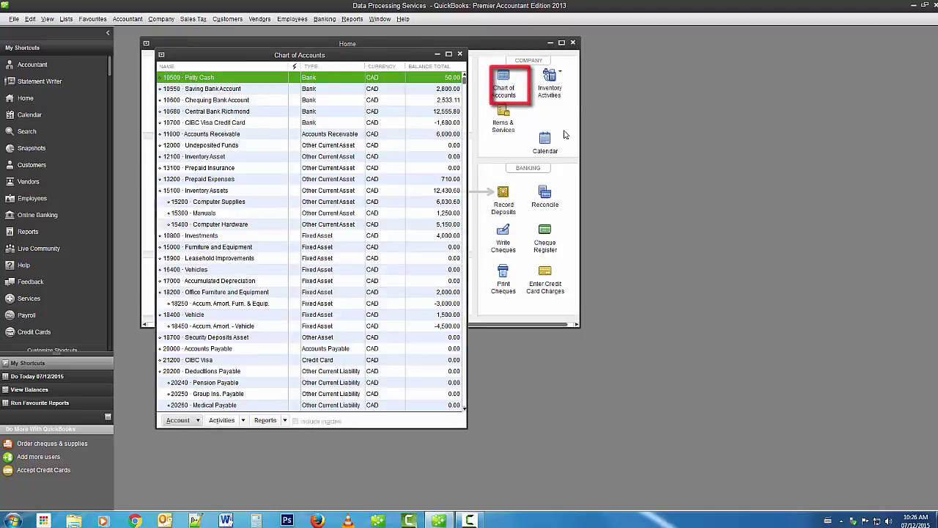
- Create US Dollar bank account 10850 'TD Canada Trust USD Acct' with its bank account number
{"action": "left_click", "coordinate": [30, 19]}
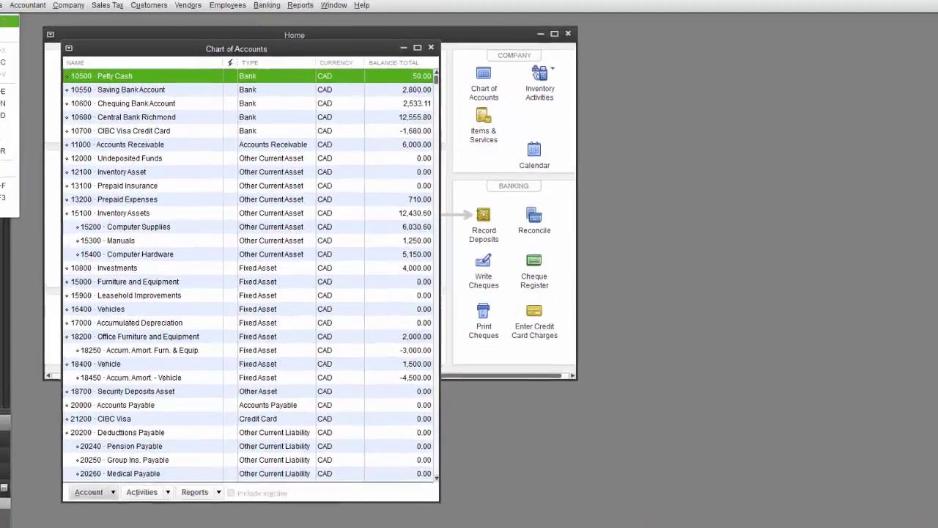
{"action": "left_click", "coordinate": [3, 104]}
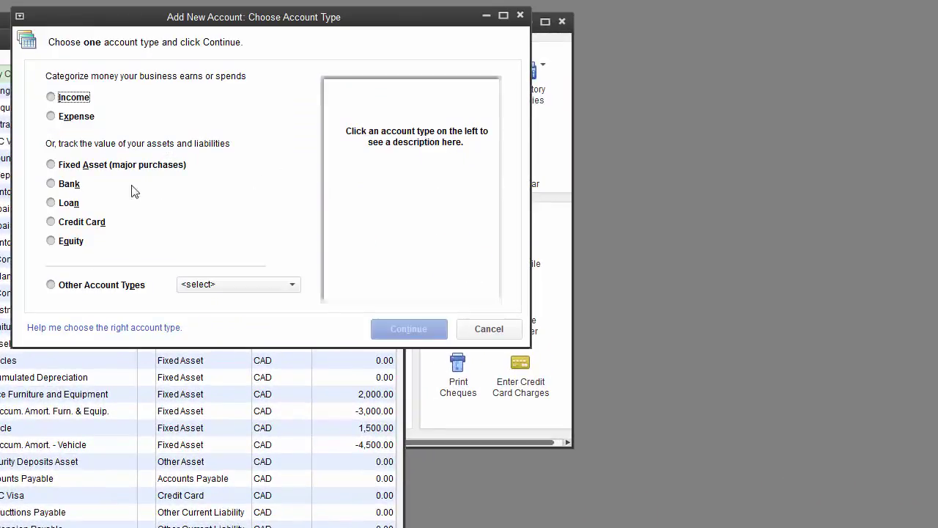
{"action": "left_click", "coordinate": [52, 185]}
{"action": "left_click", "coordinate": [423, 322]}
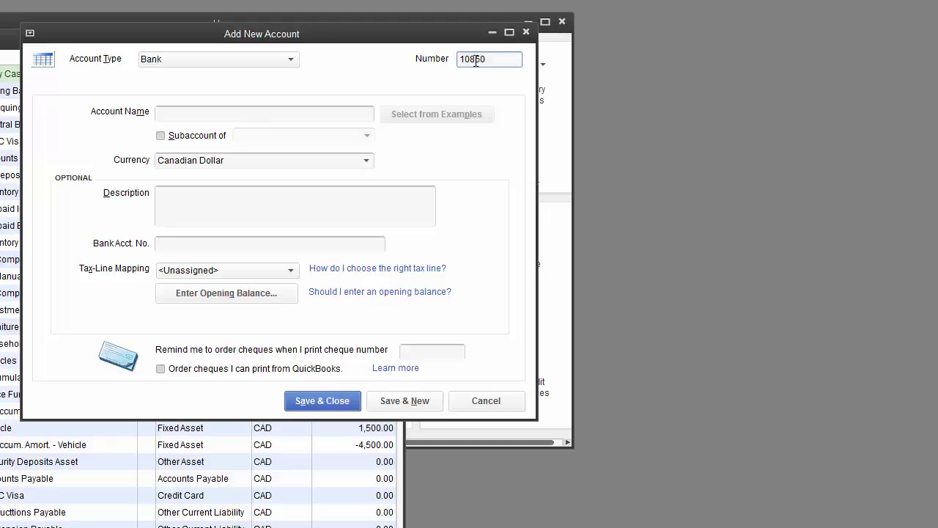
{"action": "key", "text": "Tab"}
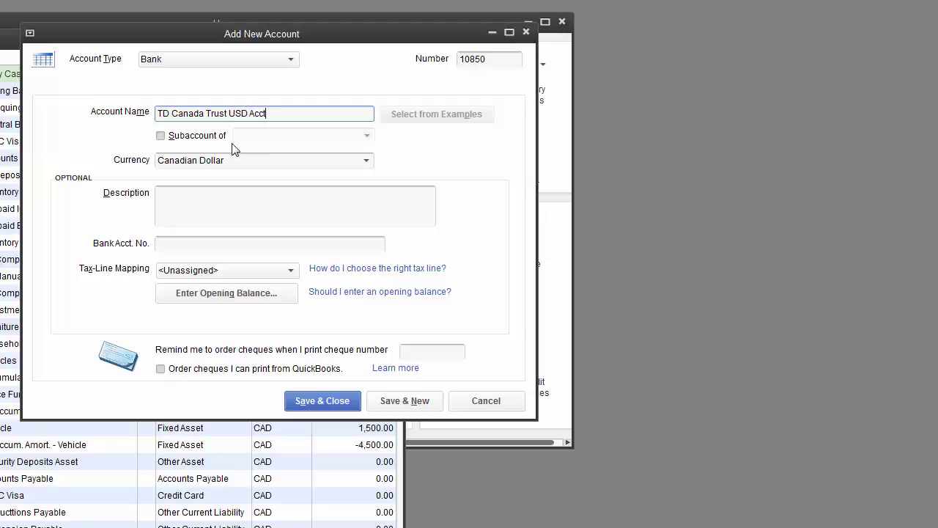
{"action": "left_click", "coordinate": [367, 159]}
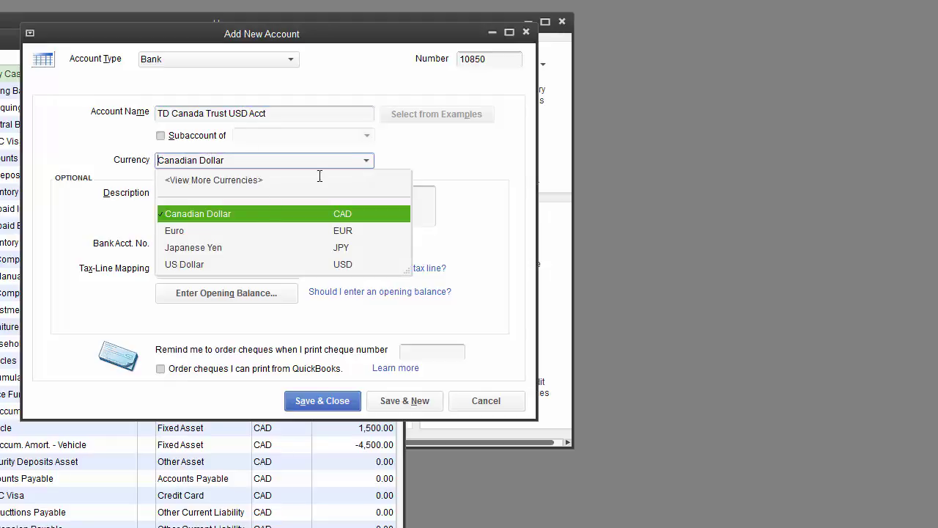
{"action": "left_click", "coordinate": [196, 263]}
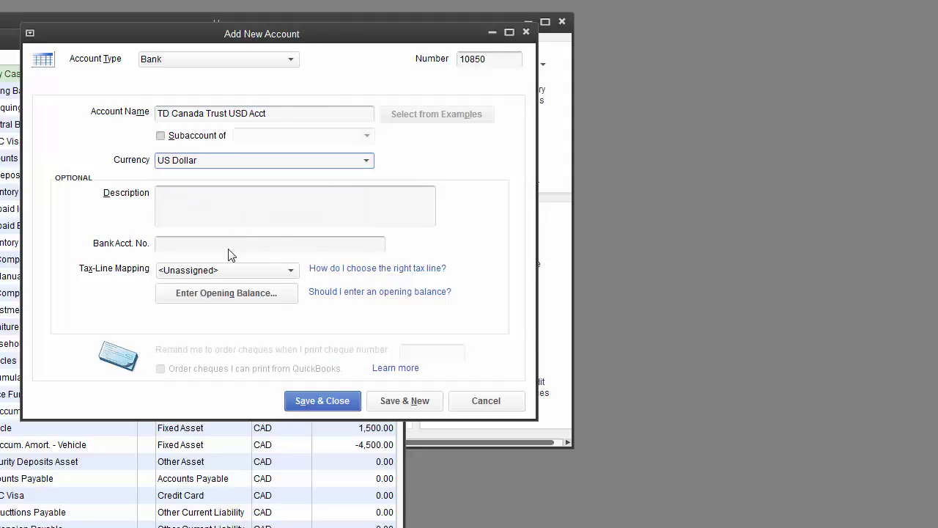
{"action": "left_click", "coordinate": [230, 249]}
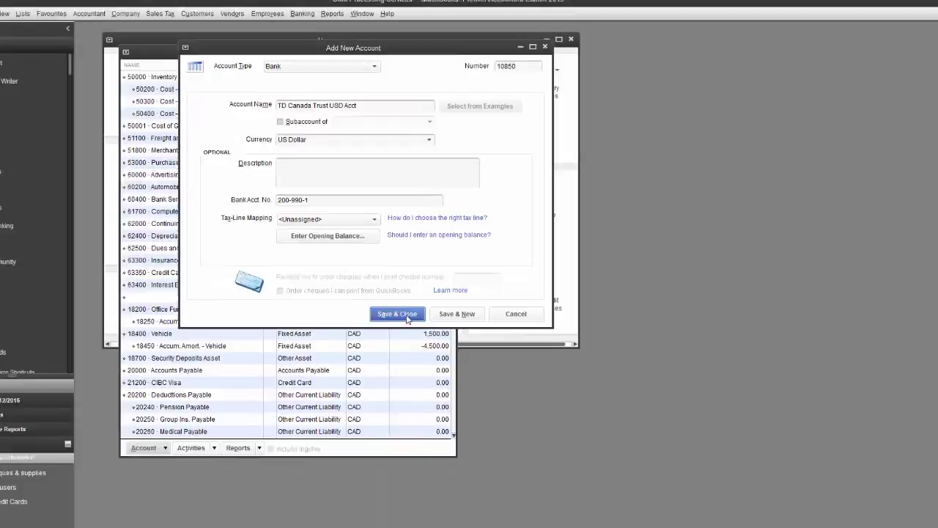
{"action": "left_click", "coordinate": [322, 400]}
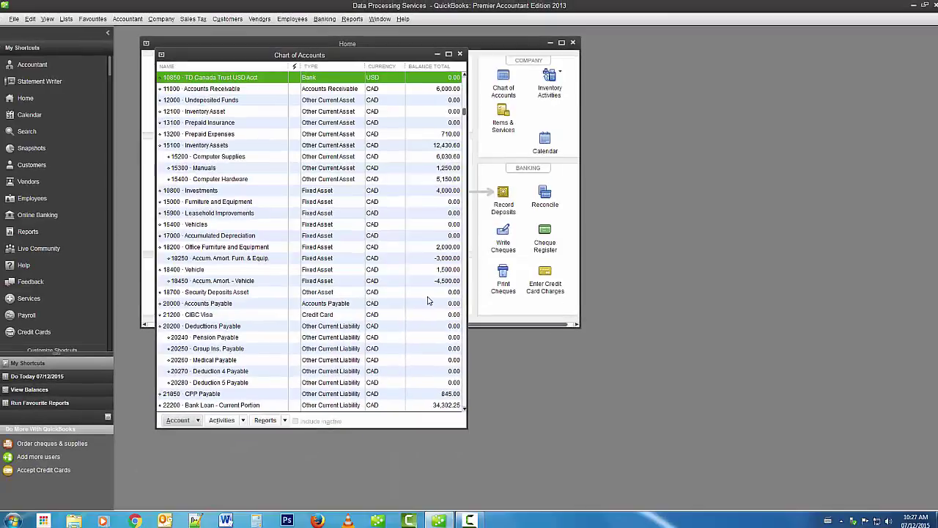
- Download the latest exchange rates in the Currency List showing only active currencies
{"action": "left_click", "coordinate": [460, 55]}
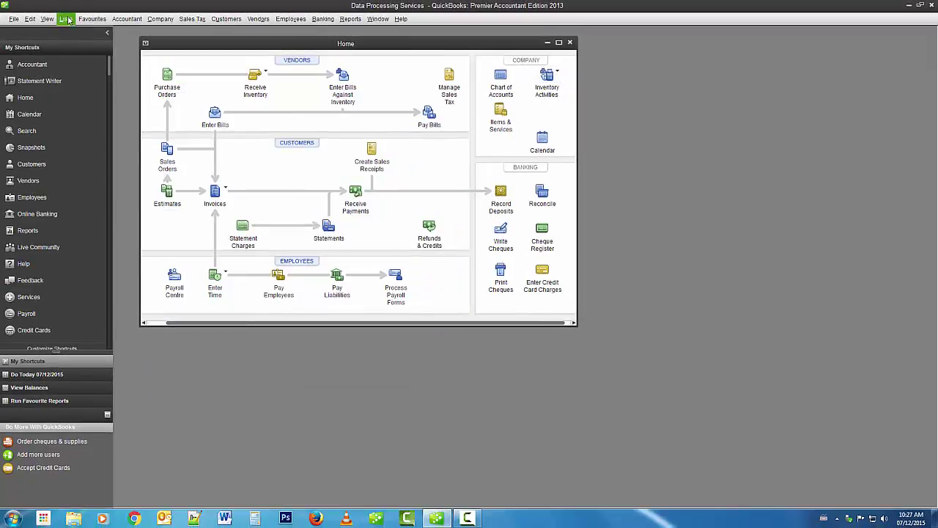
{"action": "left_click", "coordinate": [66, 19]}
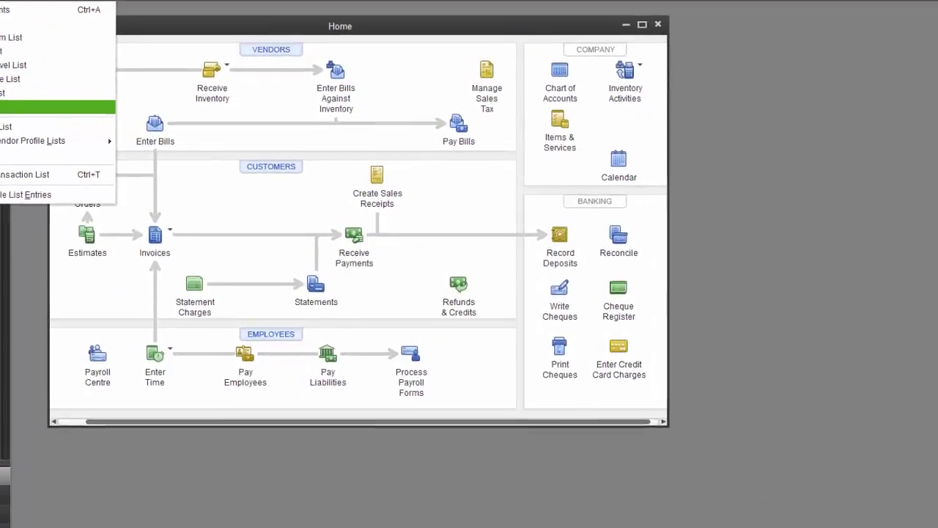
{"action": "left_click", "coordinate": [84, 100]}
{"action": "left_click", "coordinate": [370, 342]}
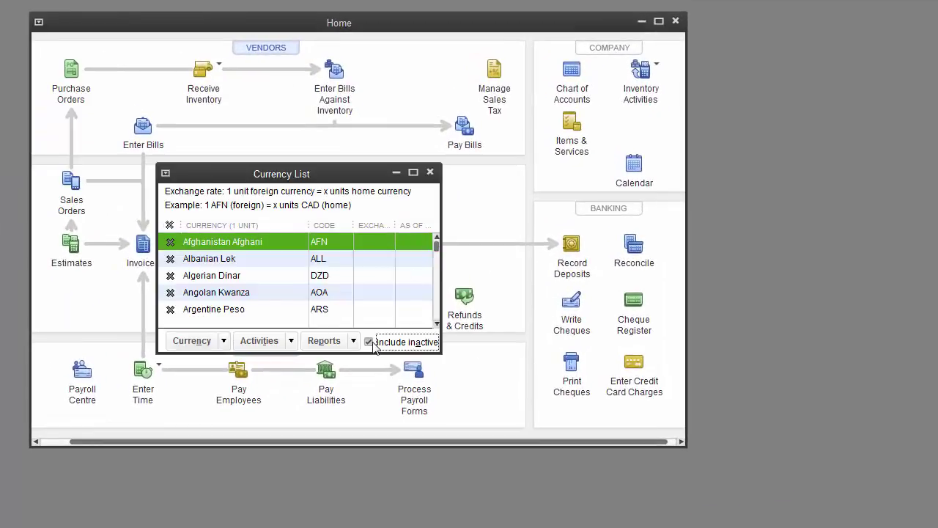
{"action": "left_click", "coordinate": [291, 342]}
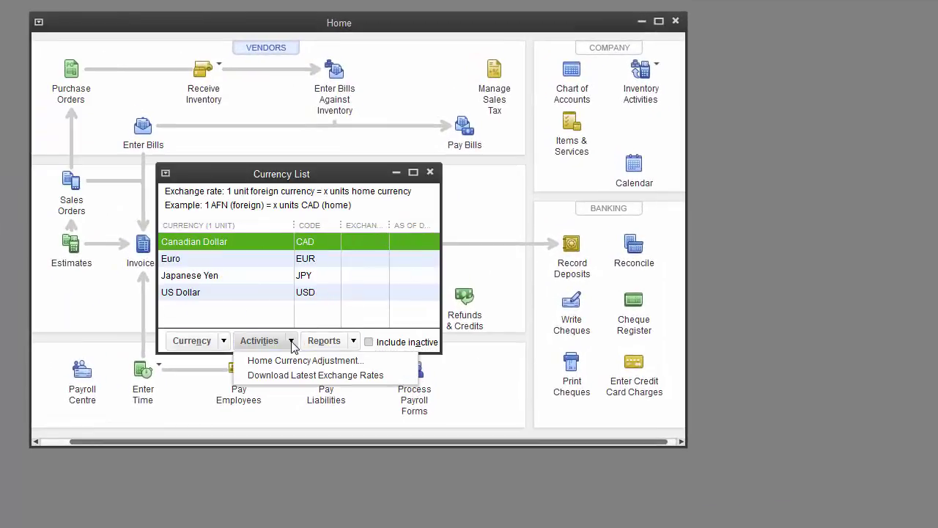
{"action": "left_click", "coordinate": [349, 375]}
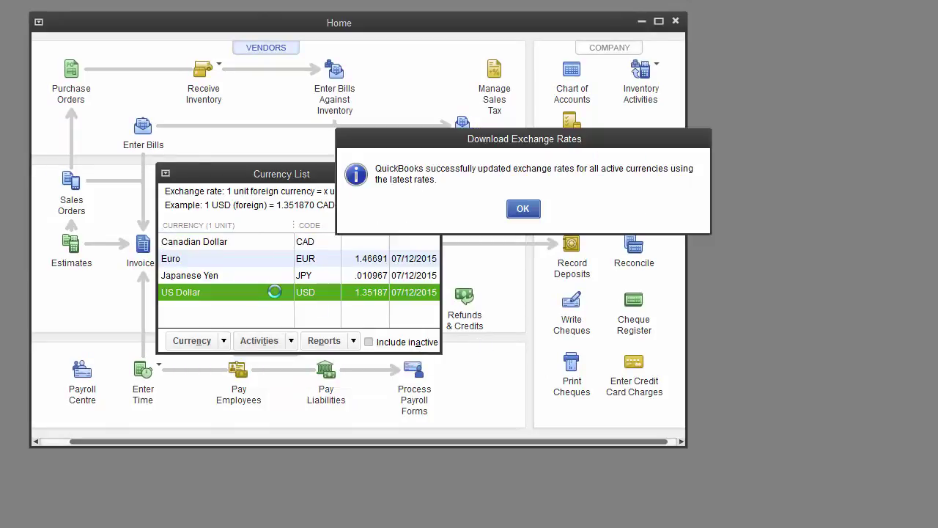
{"action": "left_click", "coordinate": [523, 209]}
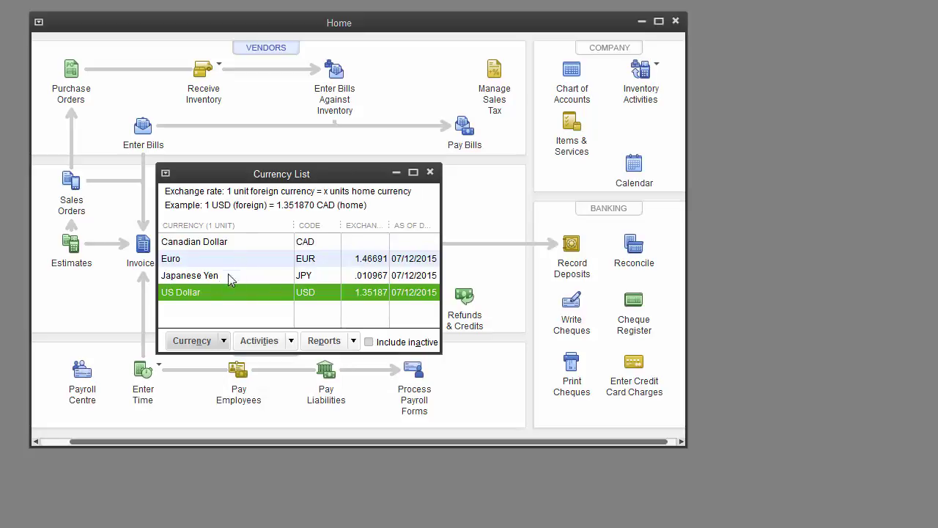
- Add a US Dollar exchange rate of 1.12 dated 01/01/2015
{"action": "right_click", "coordinate": [198, 296]}
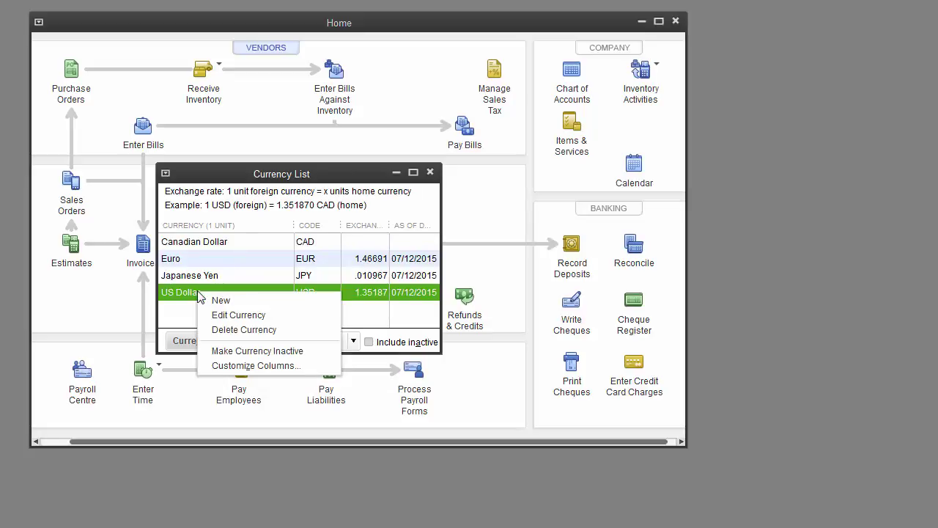
{"action": "left_click", "coordinate": [236, 315]}
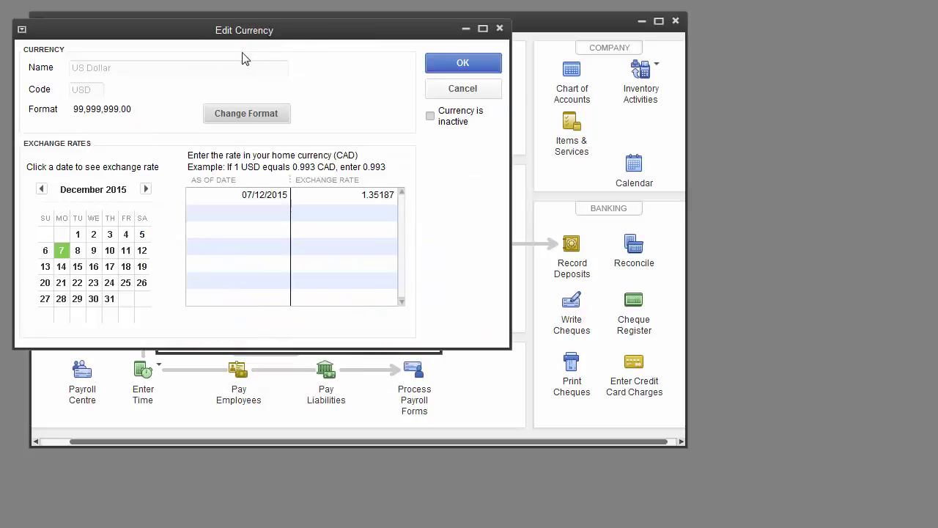
{"action": "left_click", "coordinate": [42, 189]}
{"action": "left_click", "coordinate": [41, 189]}
{"action": "left_click", "coordinate": [41, 189]}
{"action": "left_click", "coordinate": [42, 189]}
{"action": "left_click", "coordinate": [43, 190]}
{"action": "left_click", "coordinate": [43, 191]}
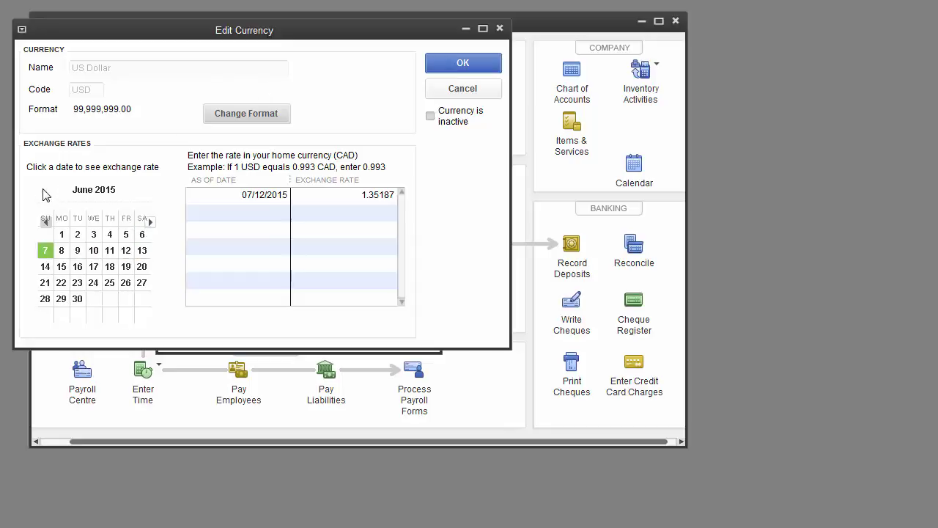
{"action": "left_click", "coordinate": [42, 191]}
{"action": "left_click", "coordinate": [43, 191]}
{"action": "left_click", "coordinate": [43, 190]}
{"action": "left_click", "coordinate": [43, 191]}
{"action": "left_click", "coordinate": [43, 190]}
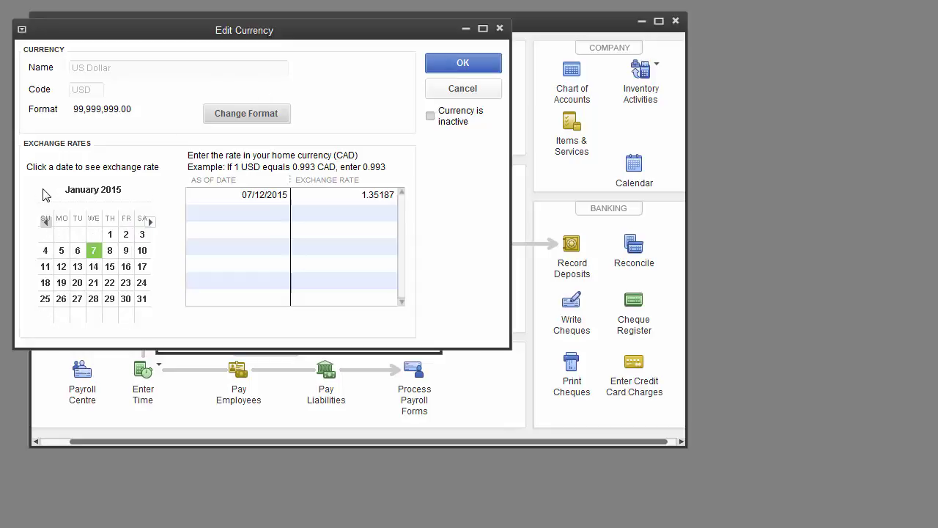
{"action": "left_click", "coordinate": [111, 236]}
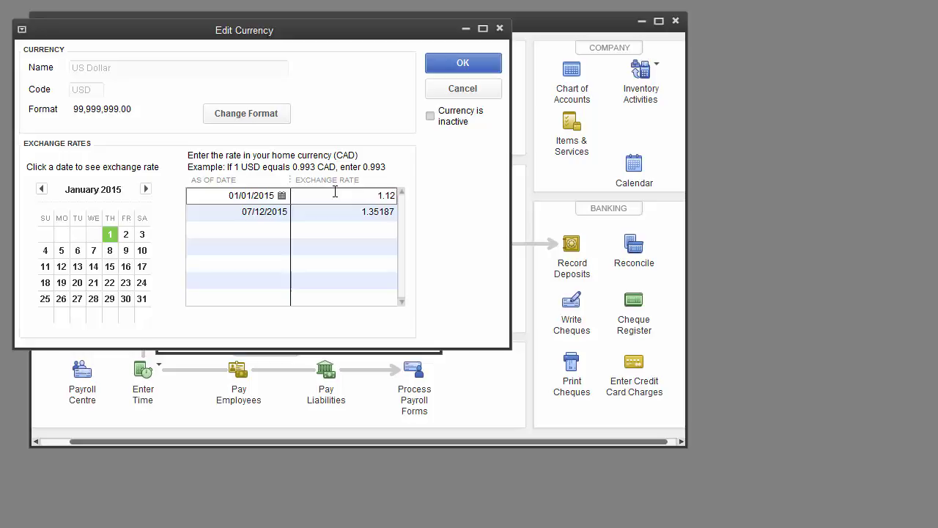
{"action": "left_click", "coordinate": [470, 63]}
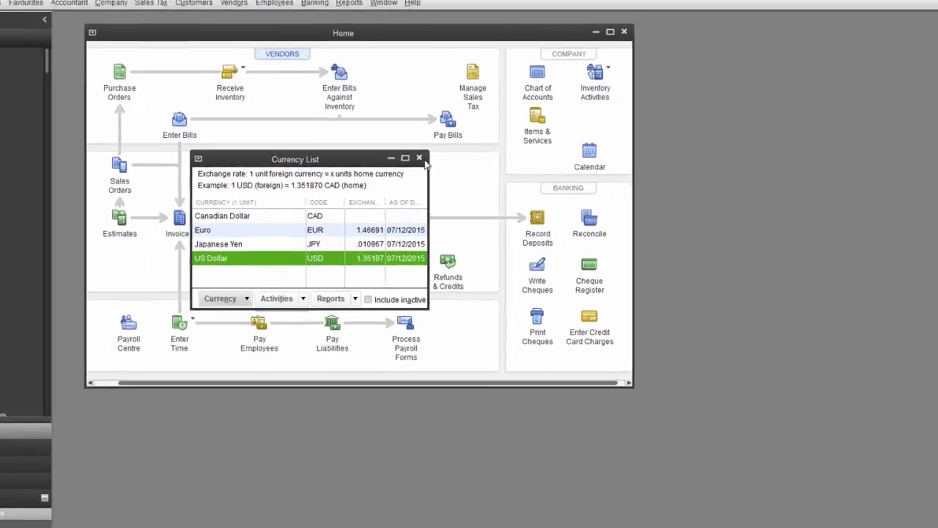
- Close the Currency List and start a new Inventory Part from the Inventory Centre
{"action": "left_click", "coordinate": [430, 172]}
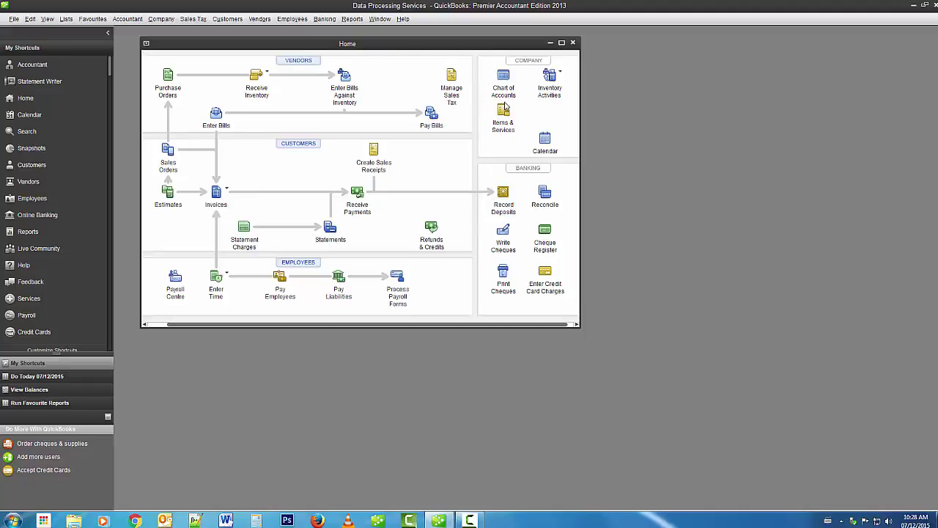
{"action": "left_click", "coordinate": [562, 76]}
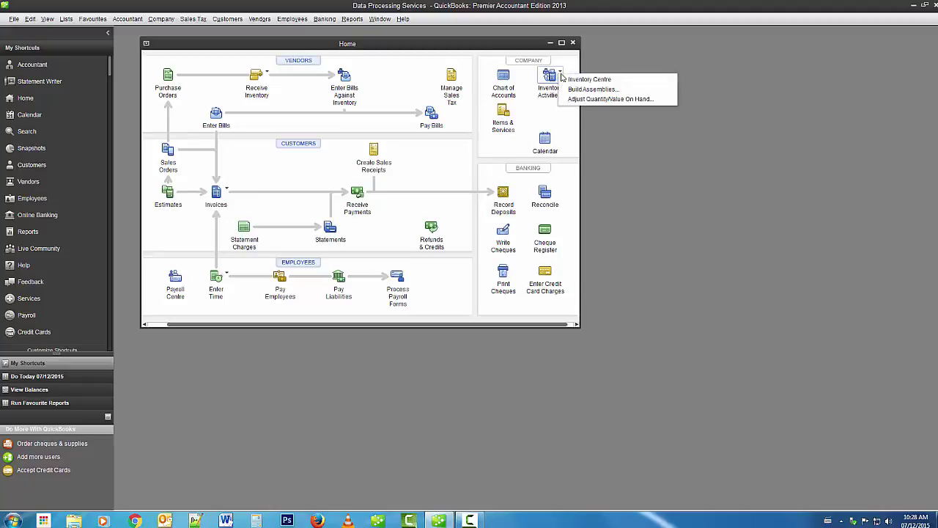
{"action": "left_click", "coordinate": [579, 79]}
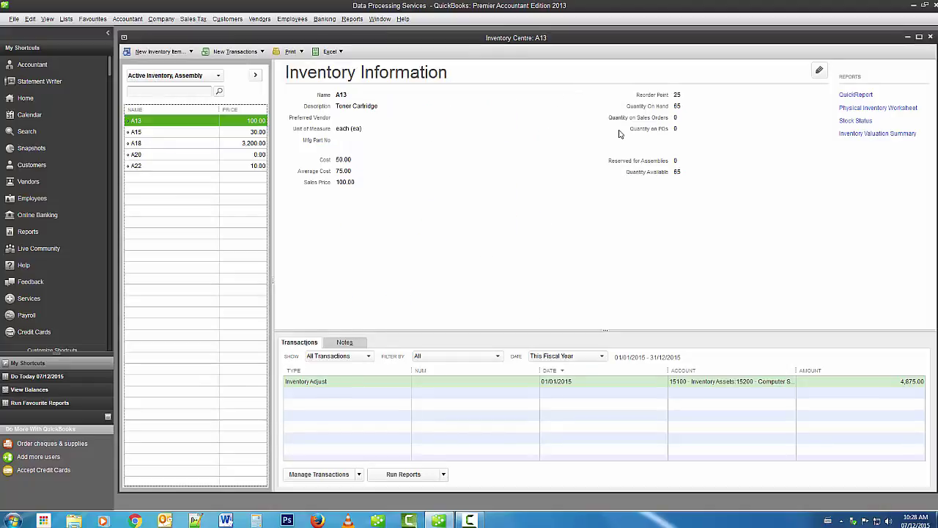
{"action": "left_click", "coordinate": [158, 52]}
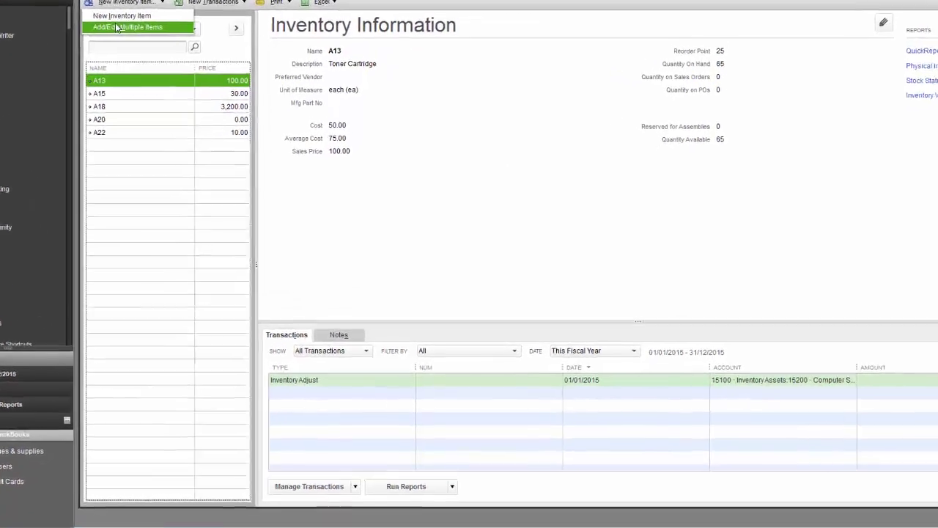
{"action": "left_click", "coordinate": [155, 63]}
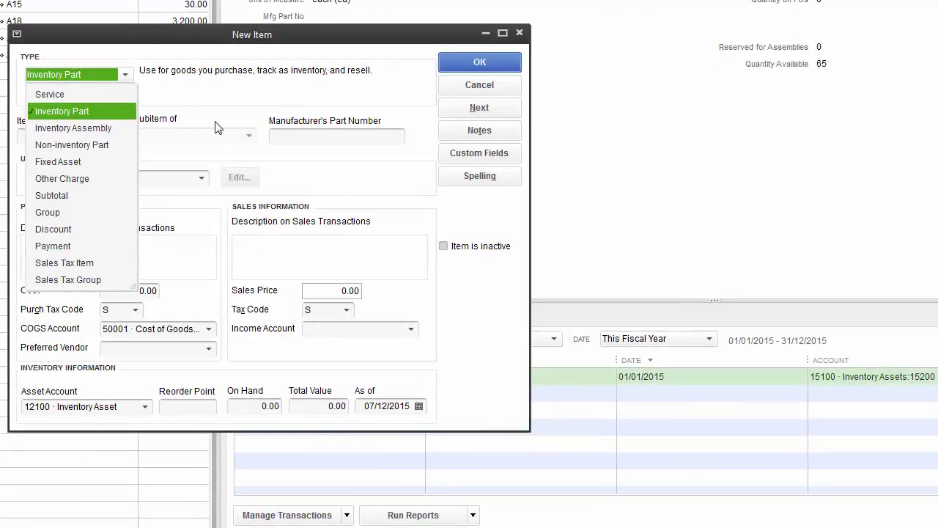
- Set inventory part A26 RAM to unit each, cost 30.00 and sales price 50.00
{"action": "left_click", "coordinate": [223, 104]}
{"action": "left_click", "coordinate": [81, 134]}
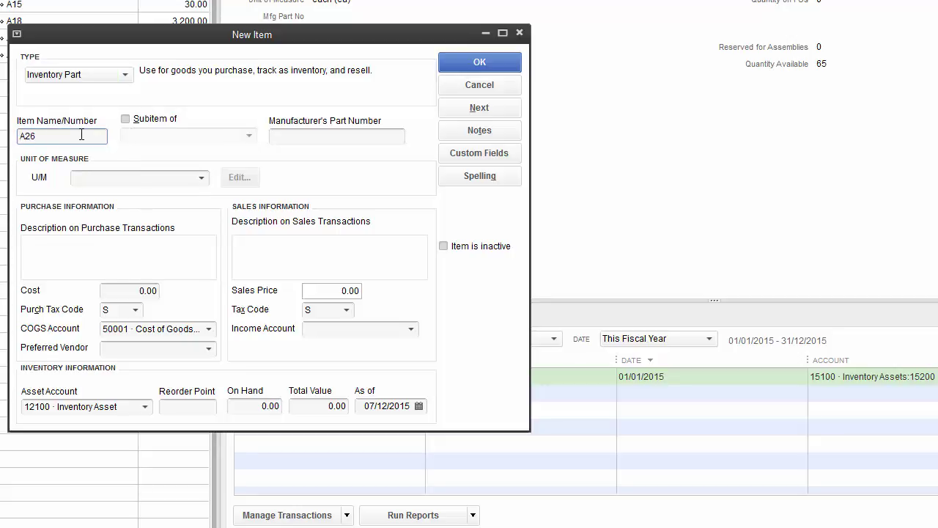
{"action": "left_click", "coordinate": [201, 178]}
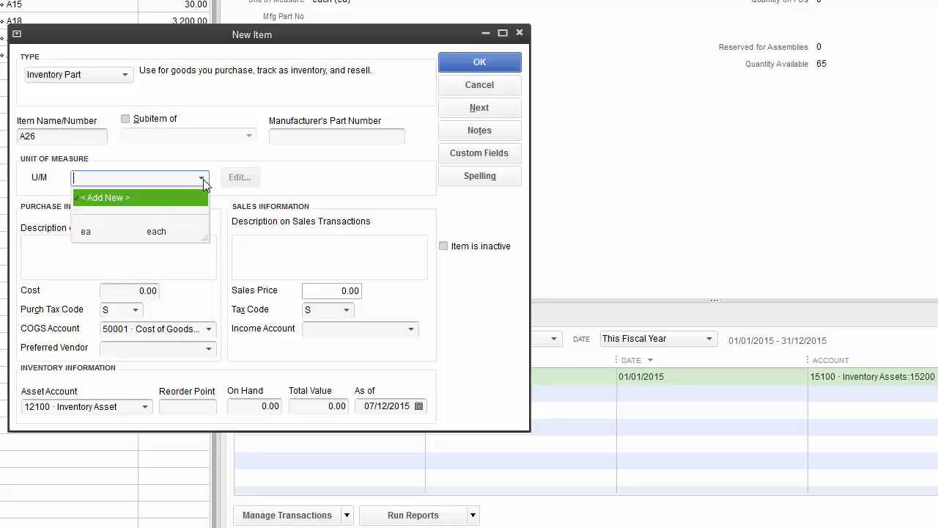
{"action": "left_click", "coordinate": [123, 230]}
{"action": "left_click", "coordinate": [157, 249]}
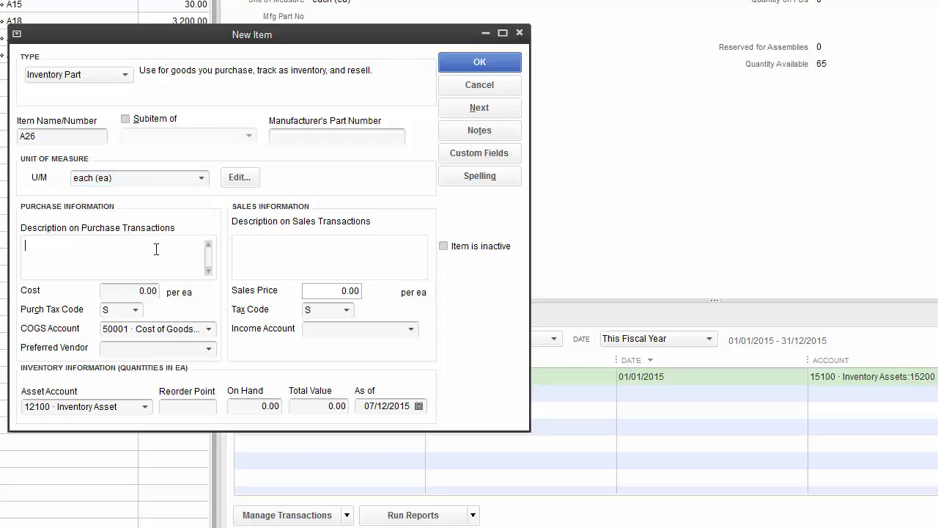
{"action": "key", "text": "Tab"}
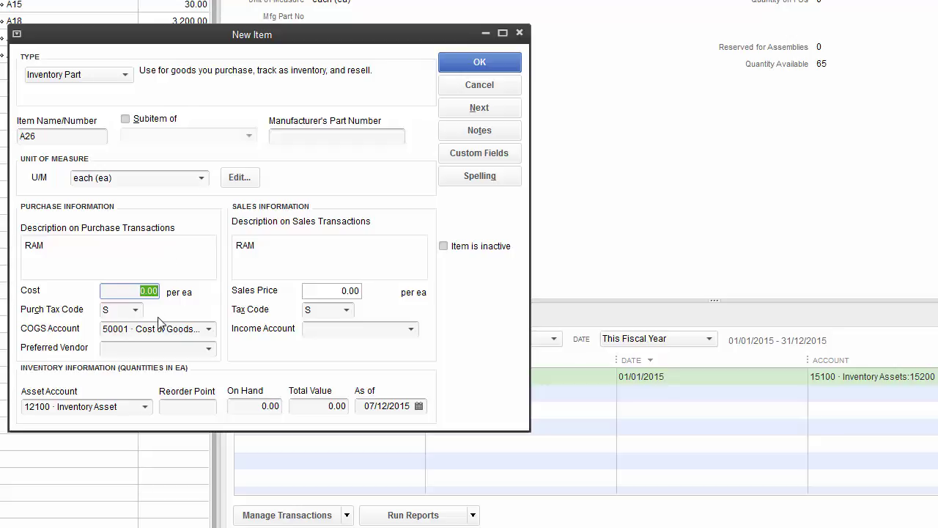
{"action": "type", "text": "30"}
{"action": "key", "text": "Tab"}
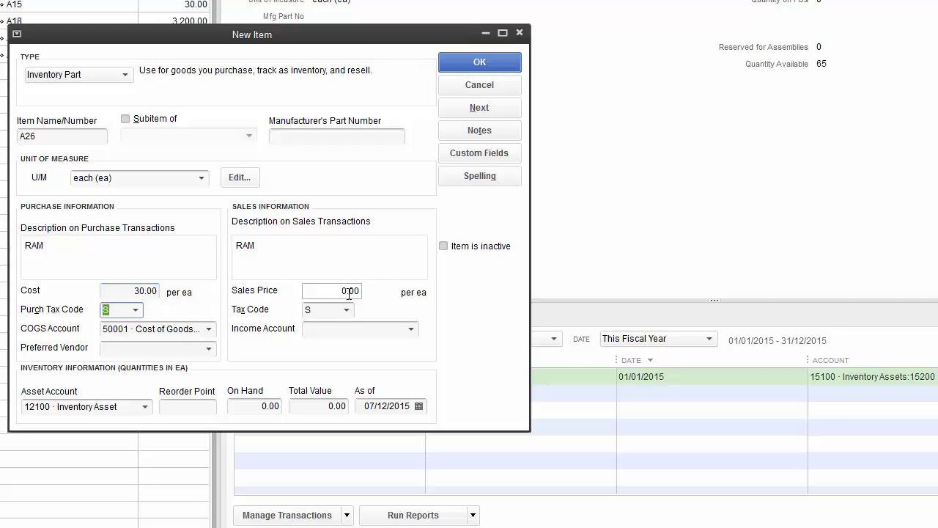
{"action": "left_click_drag", "start_coordinate": [342, 291], "coordinate": [367, 292]}
{"action": "type", "text": "0"}
{"action": "key", "text": "Tab"}
- Assign computer hardware COGS, sales income and inventory asset accounts, then save the RAM item
{"action": "left_click", "coordinate": [209, 329]}
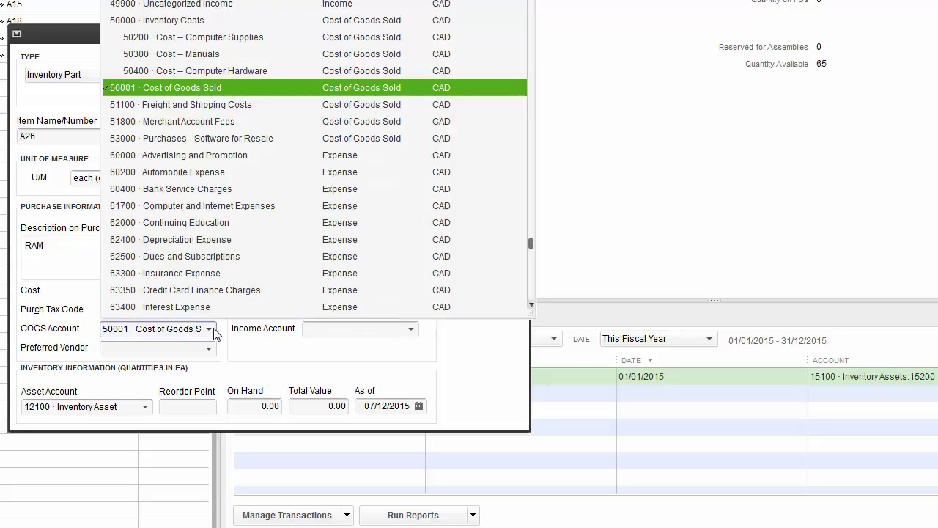
{"action": "left_click", "coordinate": [230, 71]}
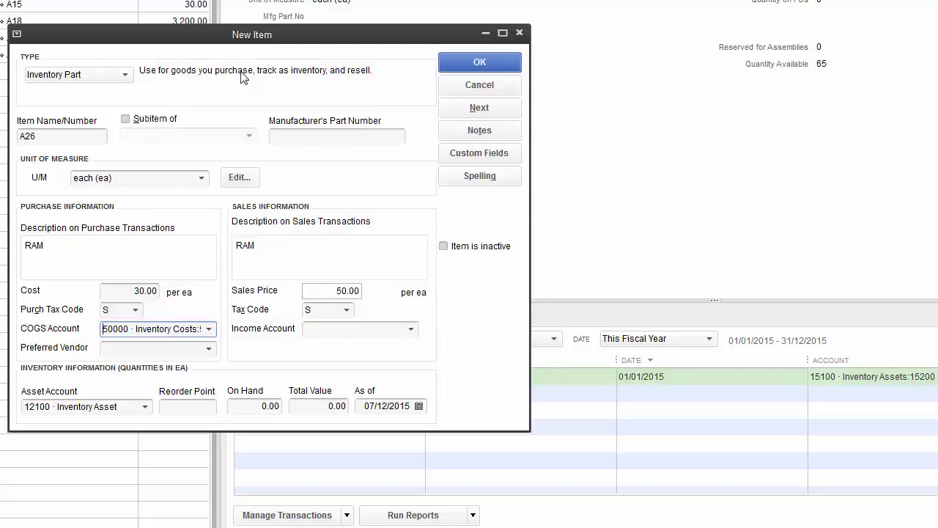
{"action": "left_click", "coordinate": [411, 329]}
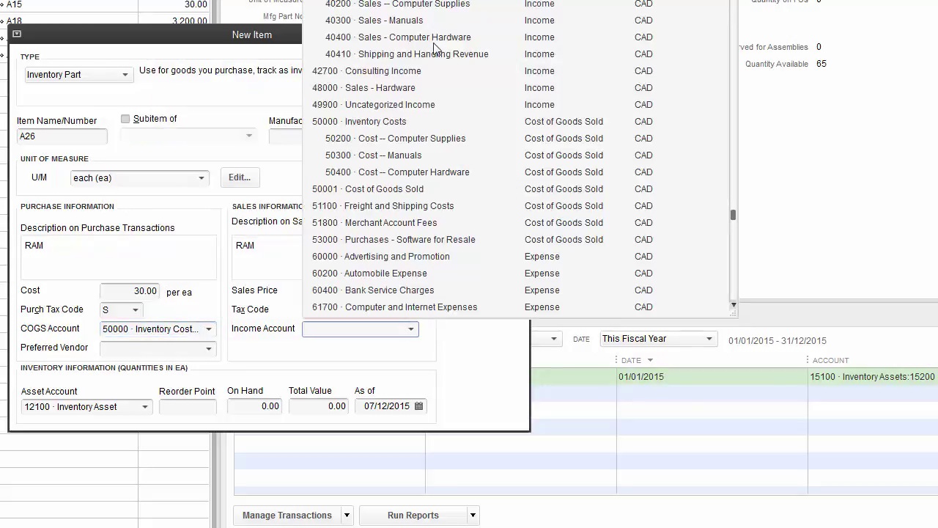
{"action": "left_click", "coordinate": [411, 47]}
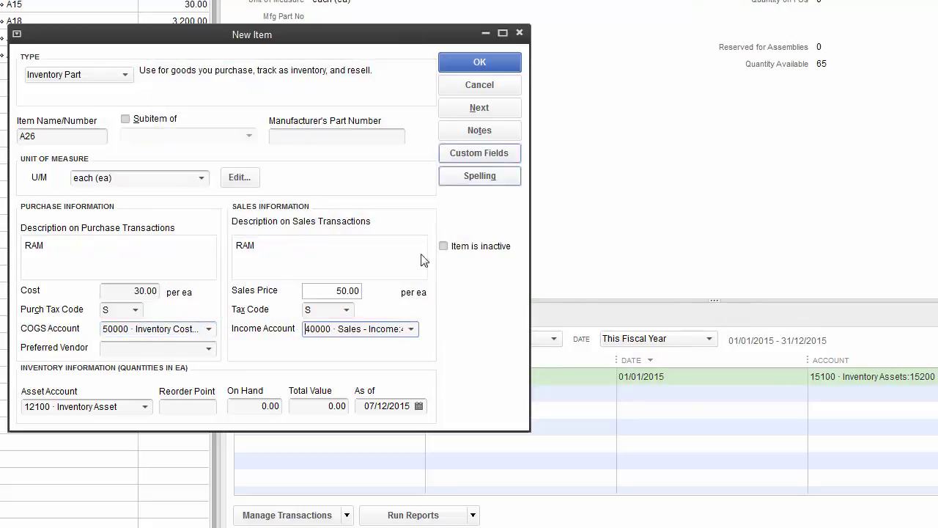
{"action": "left_click", "coordinate": [146, 407]}
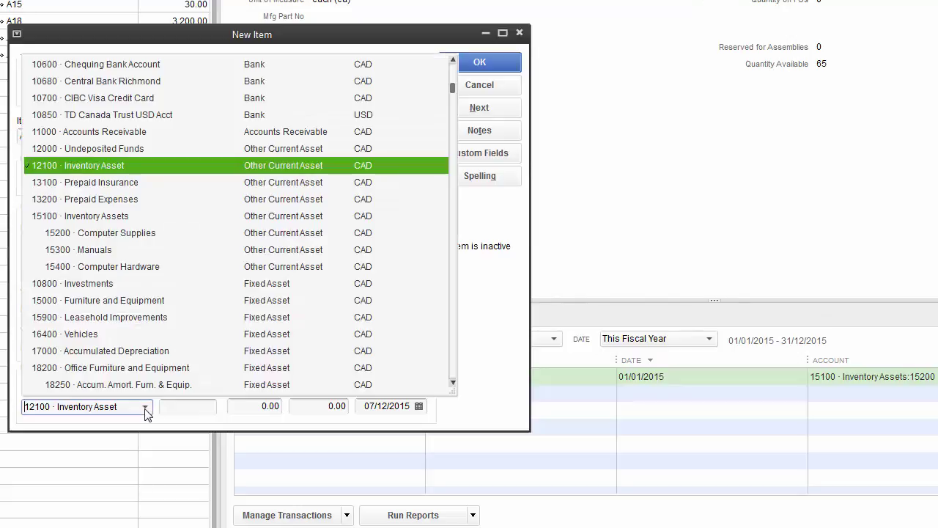
{"action": "left_click", "coordinate": [111, 270]}
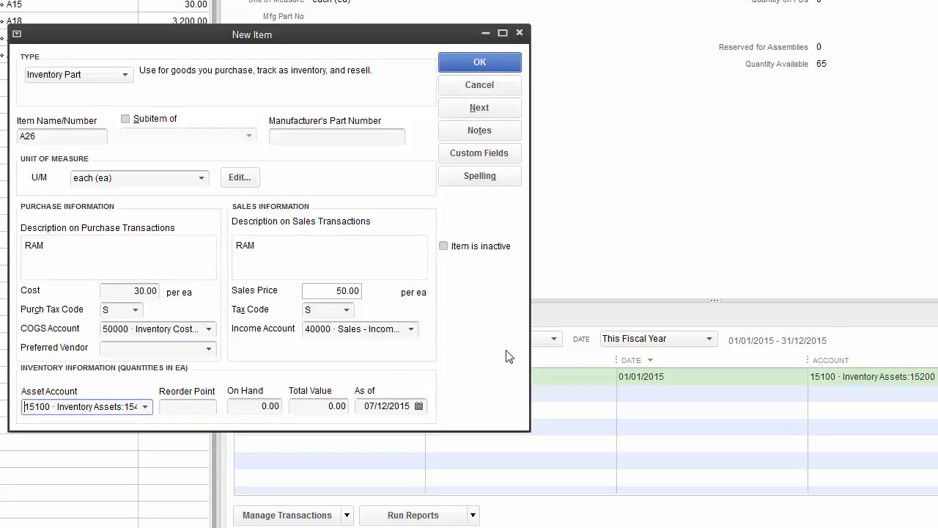
{"action": "left_click", "coordinate": [479, 108]}
- Enter item A28 with unit each and description 'Motherboard & CPU'
{"action": "left_click", "coordinate": [52, 137]}
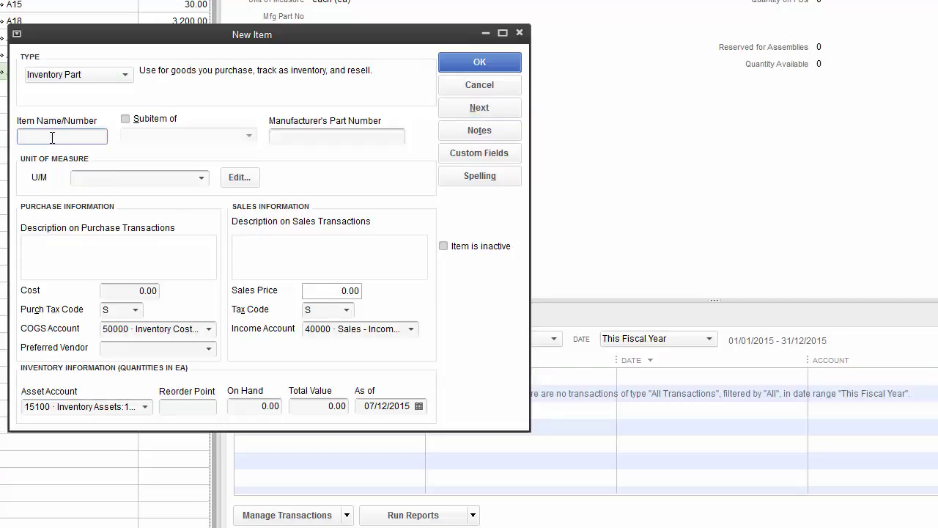
{"action": "type", "text": "A28"}
{"action": "left_click", "coordinate": [200, 179]}
{"action": "left_click", "coordinate": [94, 229]}
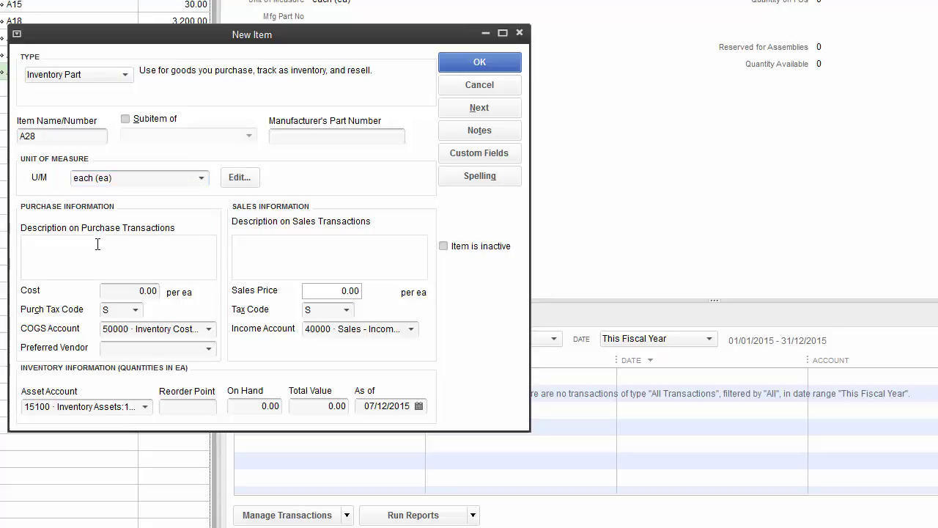
{"action": "left_click", "coordinate": [98, 245]}
{"action": "type", "text": "Motherboa"}
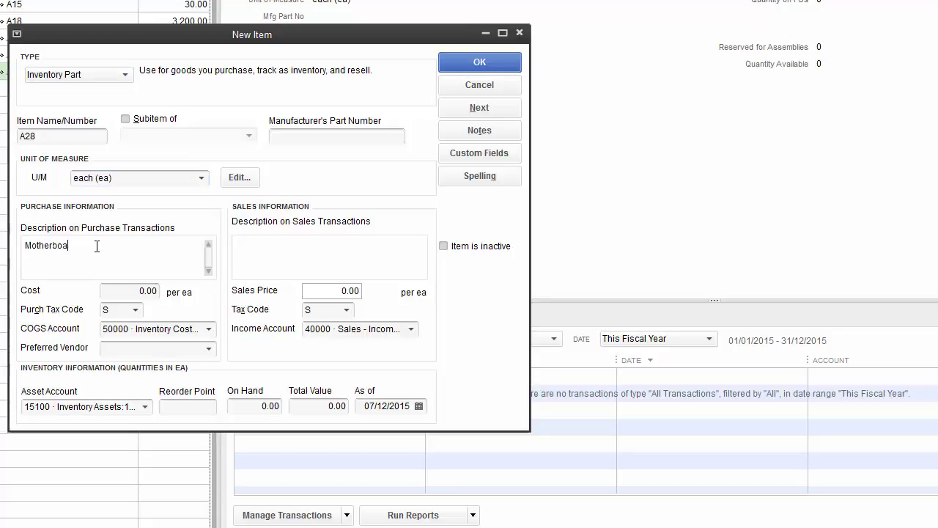
{"action": "type", "text": "rd & CPU"}
{"action": "key", "text": "Tab"}
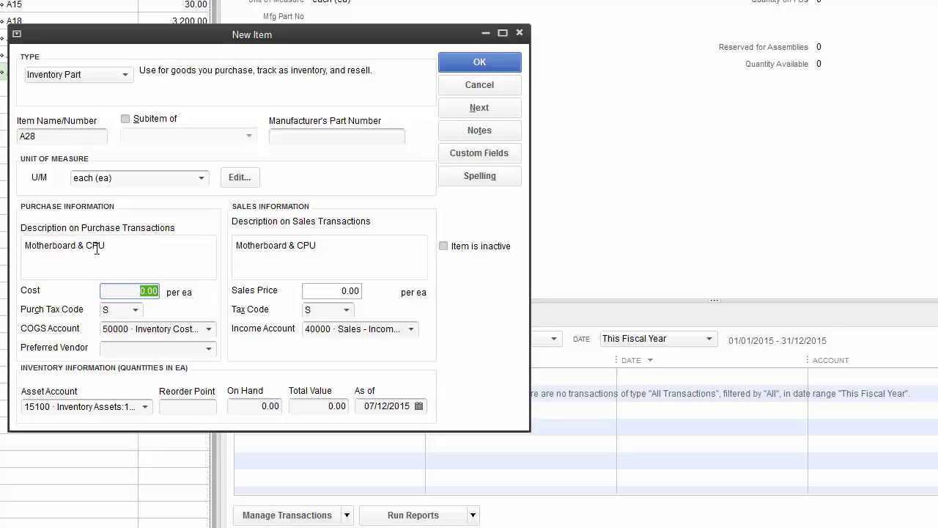
- Give A28 cost 100.00 and sales price 150.00, and save it
{"action": "type", "text": "100"}
{"action": "key", "text": "Tab"}
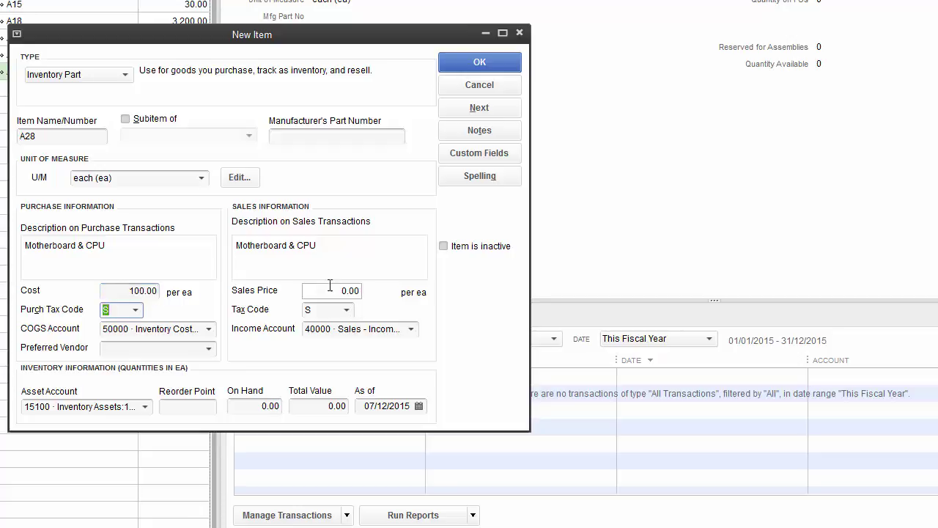
{"action": "left_click_drag", "start_coordinate": [341, 291], "coordinate": [359, 293]}
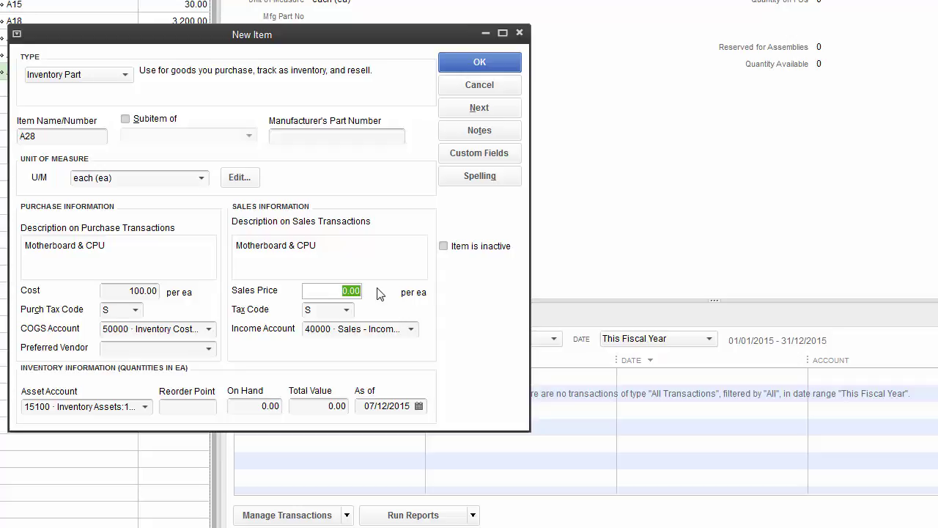
{"action": "type", "text": "150"}
{"action": "key", "text": "Tab"}
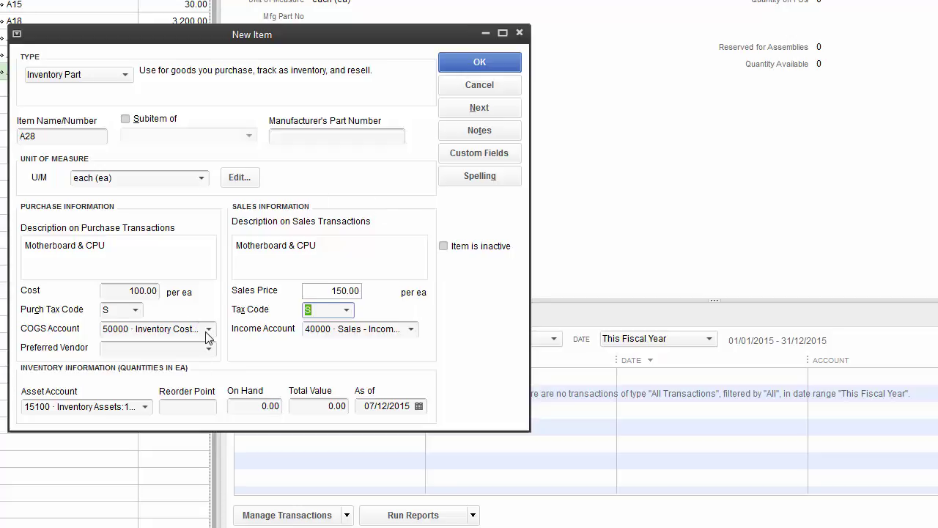
{"action": "left_click", "coordinate": [480, 107]}
{"action": "left_click", "coordinate": [98, 137]}
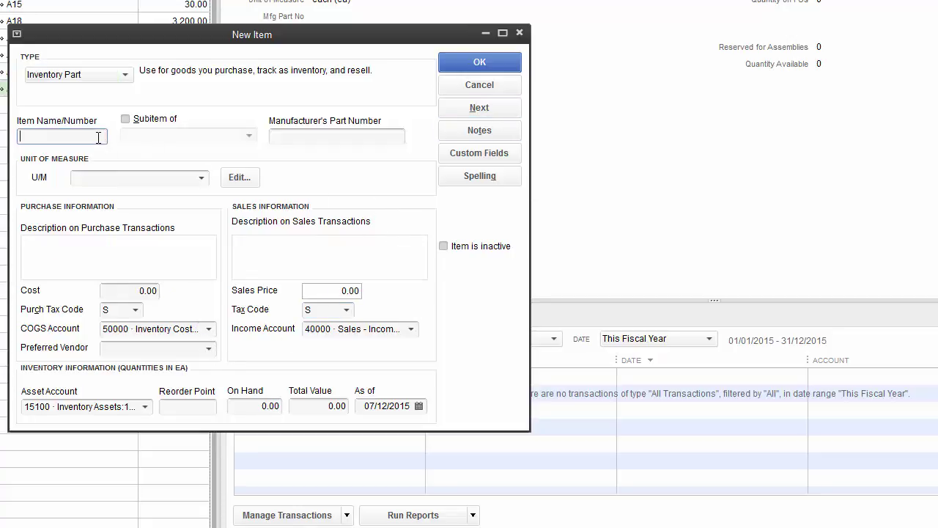
- Enter item A30 with unit each and description 'Hard Drive'
{"action": "type", "text": "A30"}
{"action": "key", "text": "Tab"}
{"action": "left_click", "coordinate": [200, 178]}
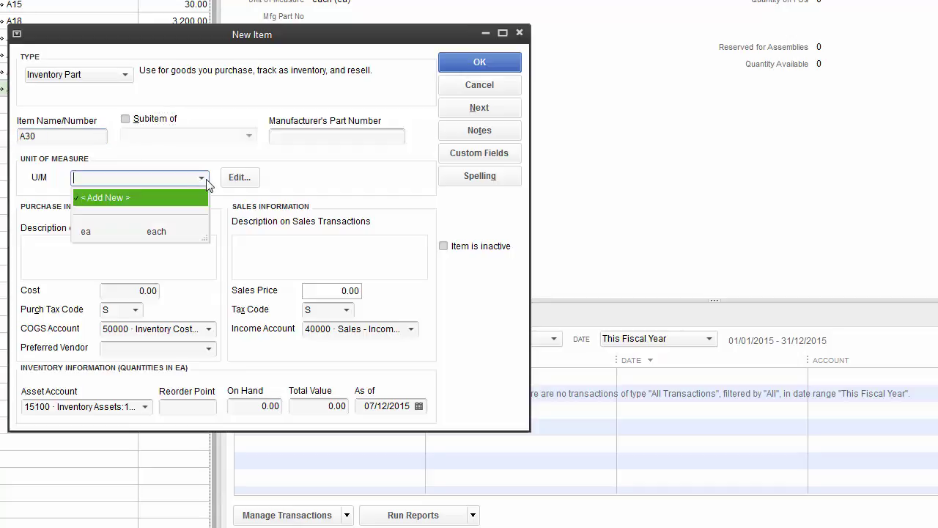
{"action": "left_click", "coordinate": [132, 231]}
{"action": "left_click", "coordinate": [99, 248]}
{"action": "type", "text": "H"}
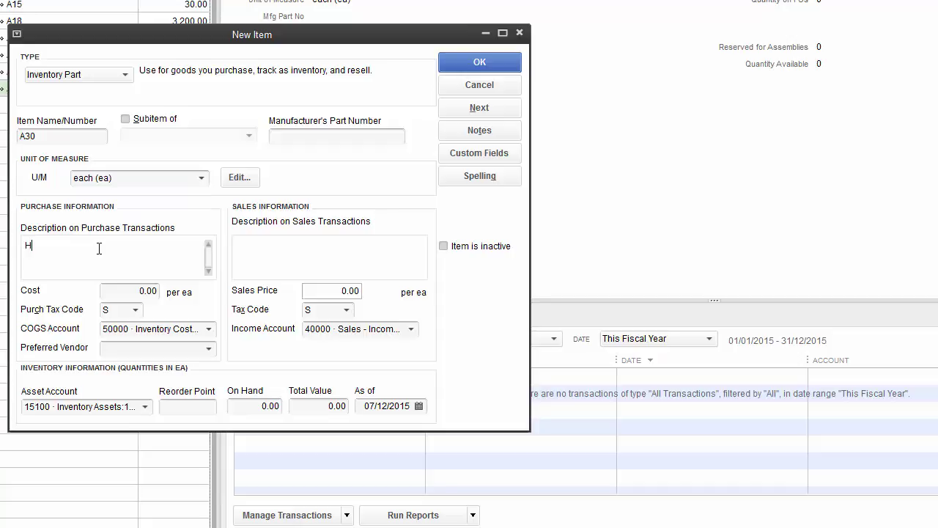
{"action": "type", "text": "ard Drive"}
{"action": "key", "text": "Tab"}
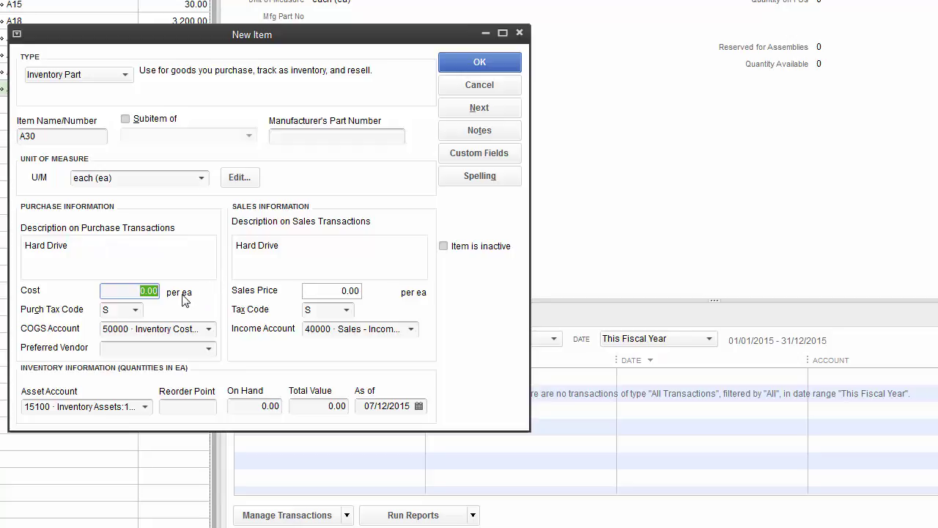
- Give A30 cost 80.00 and sales price 100.00, and save it
{"action": "type", "text": "80"}
{"action": "key", "text": "Tab"}
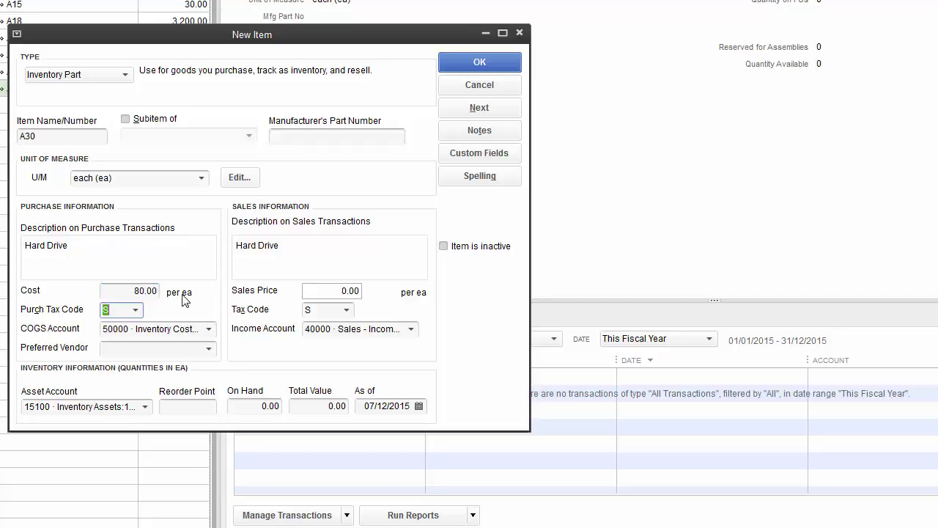
{"action": "left_click", "coordinate": [342, 291]}
{"action": "type", "text": "100"}
{"action": "key", "text": "Tab"}
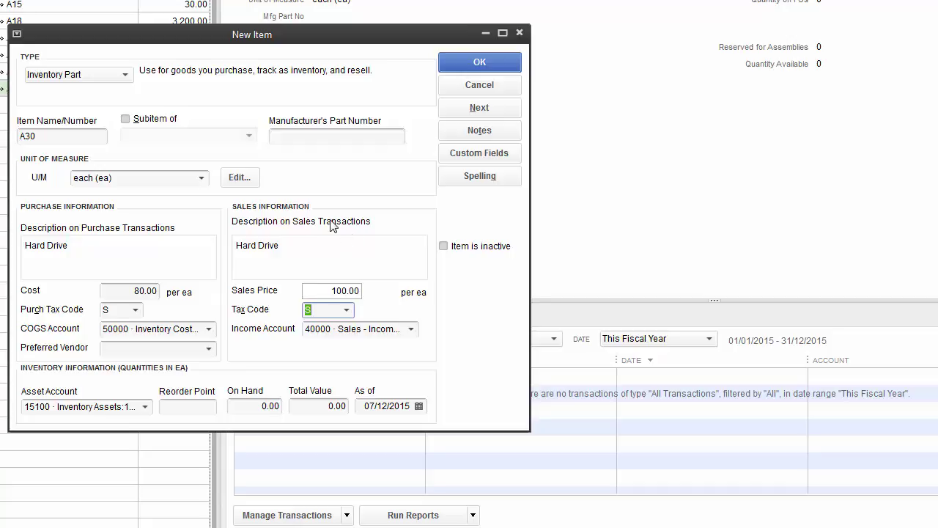
{"action": "left_click", "coordinate": [478, 108]}
{"action": "left_click", "coordinate": [78, 139]}
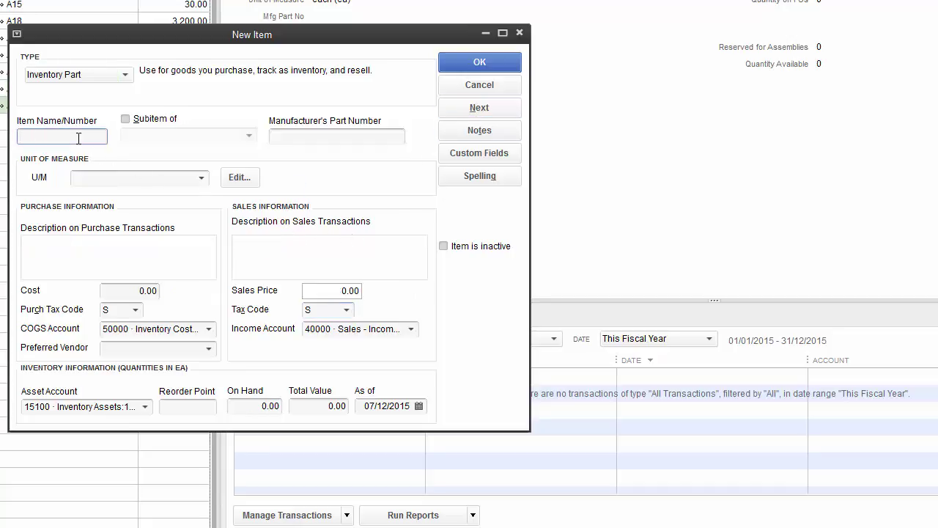
- Set up Inventory Assembly A32 'Upgrade Package', unit each, sales price 300.00
{"action": "left_click", "coordinate": [128, 76]}
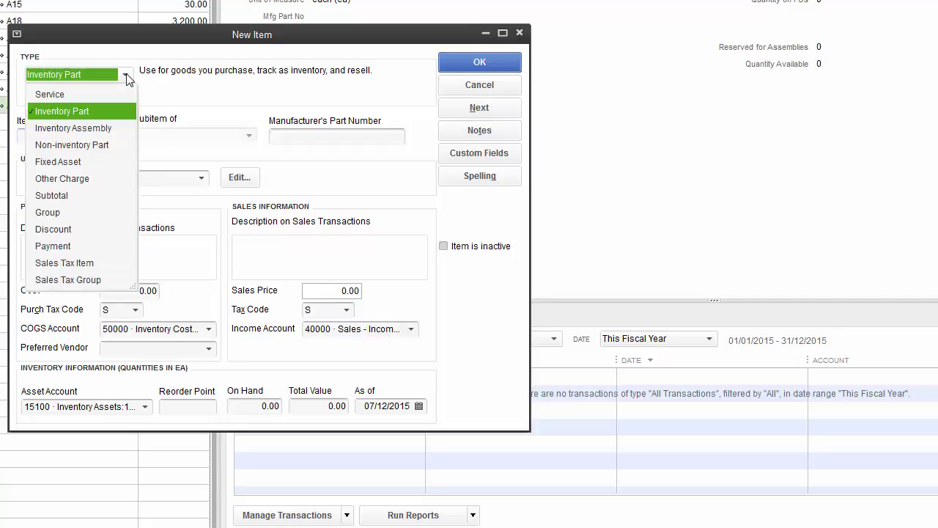
{"action": "left_click", "coordinate": [86, 129]}
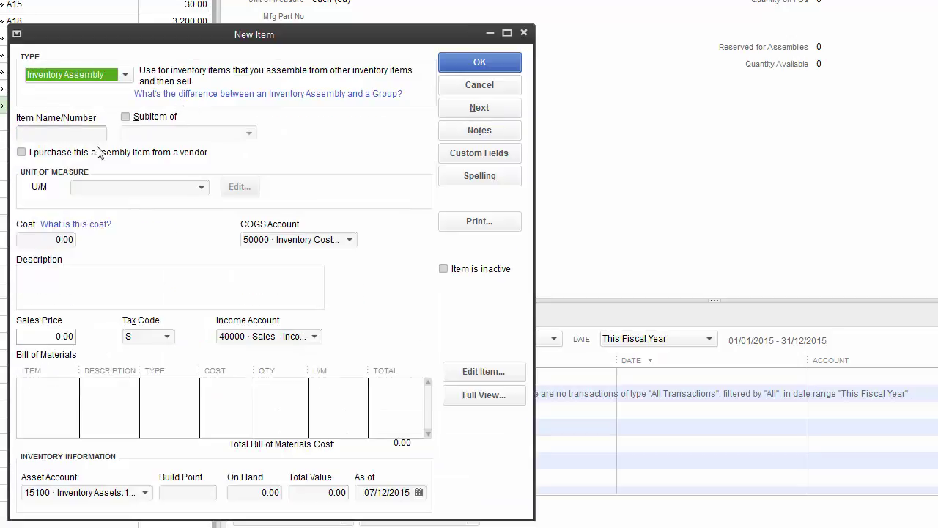
{"action": "left_click", "coordinate": [76, 134]}
{"action": "type", "text": "A"}
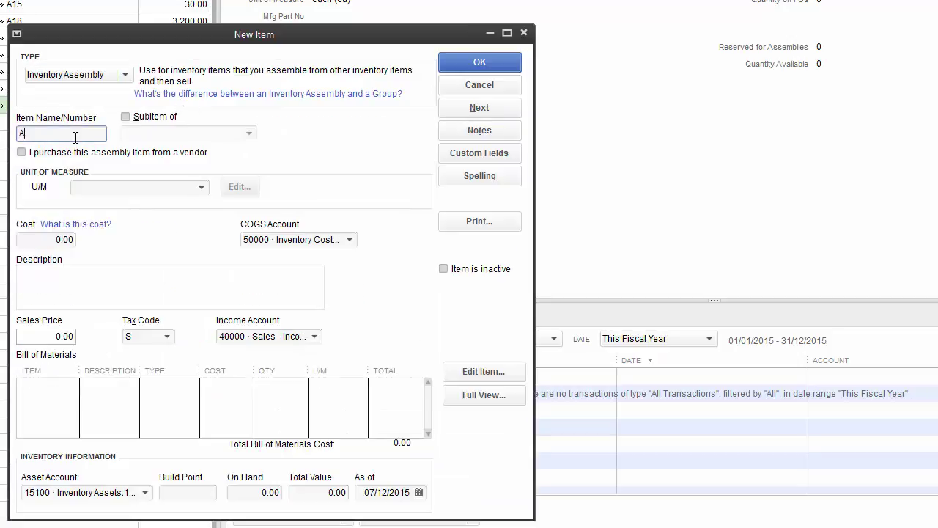
{"action": "type", "text": "32"}
{"action": "left_click", "coordinate": [201, 189]}
{"action": "left_click", "coordinate": [145, 242]}
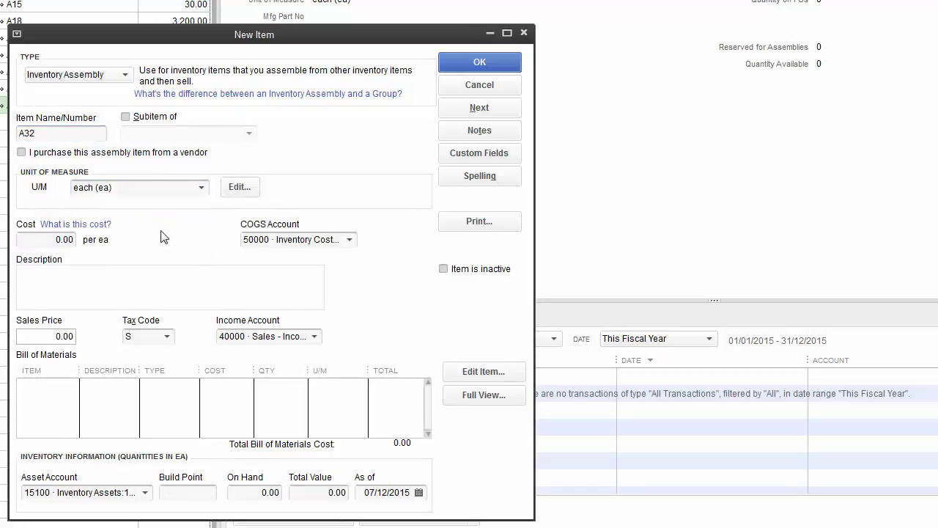
{"action": "left_click", "coordinate": [239, 289]}
{"action": "type", "text": "Upgrade"}
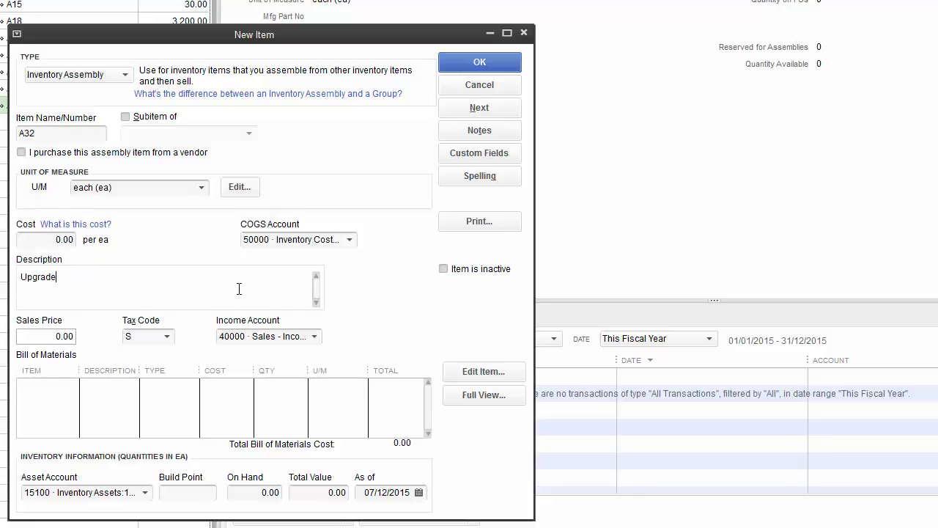
{"action": "type", "text": " Package"}
{"action": "left_click", "coordinate": [42, 334]}
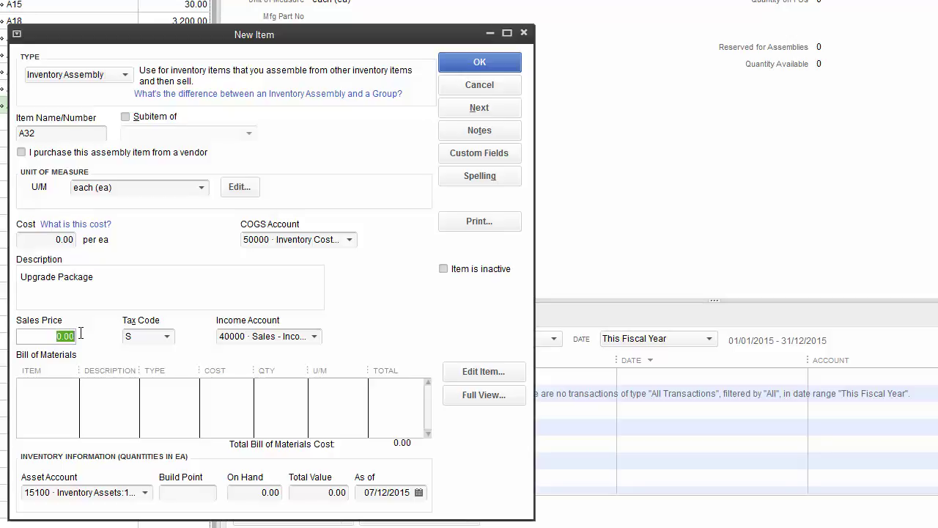
{"action": "type", "text": "300"}
{"action": "key", "text": "Tab"}
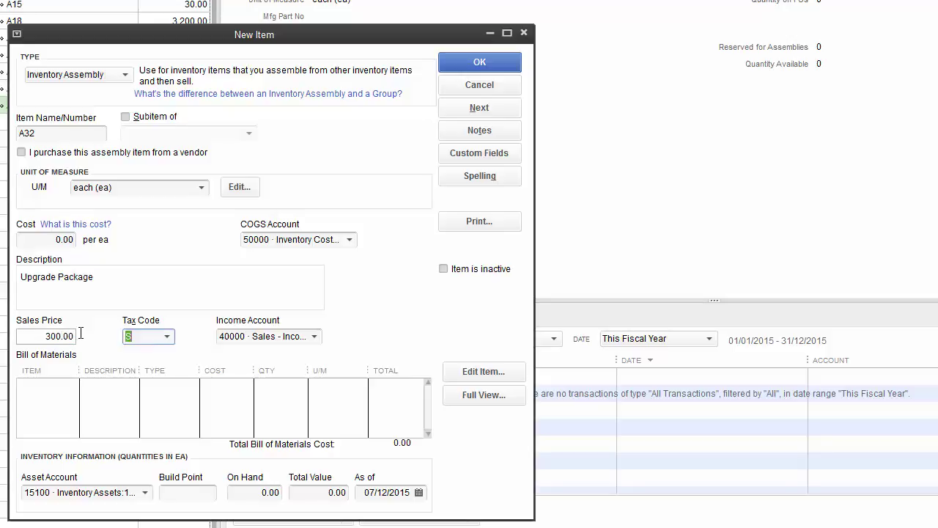
{"action": "left_click", "coordinate": [47, 385]}
- List A26 RAM, A28 Motherboard and A30 Hard Drive as the assembly's components
{"action": "left_click", "coordinate": [71, 386]}
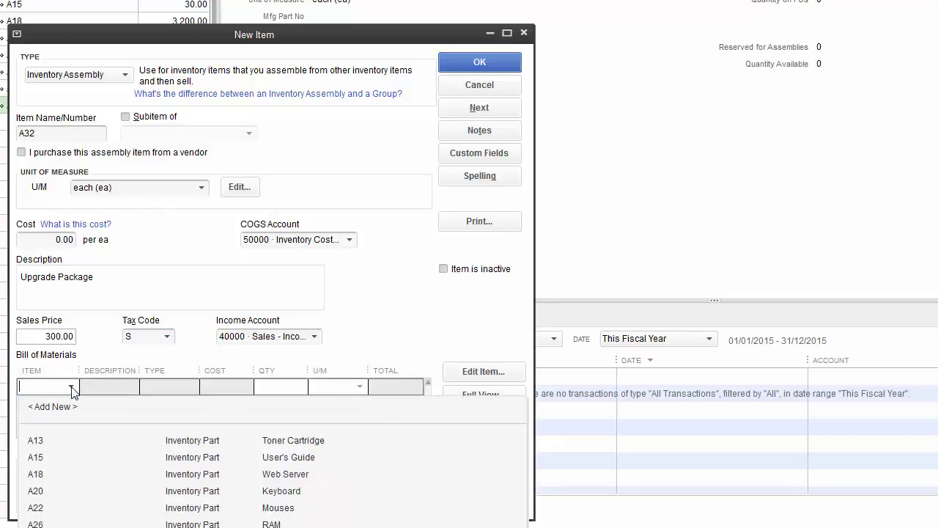
{"action": "left_click", "coordinate": [36, 521]}
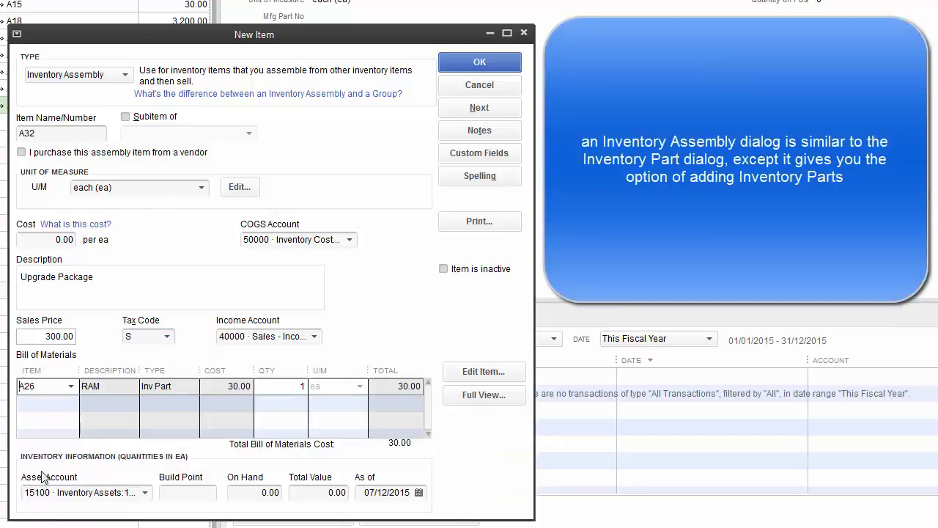
{"action": "left_click", "coordinate": [44, 407]}
{"action": "left_click", "coordinate": [71, 402]}
{"action": "type", "text": "A28"}
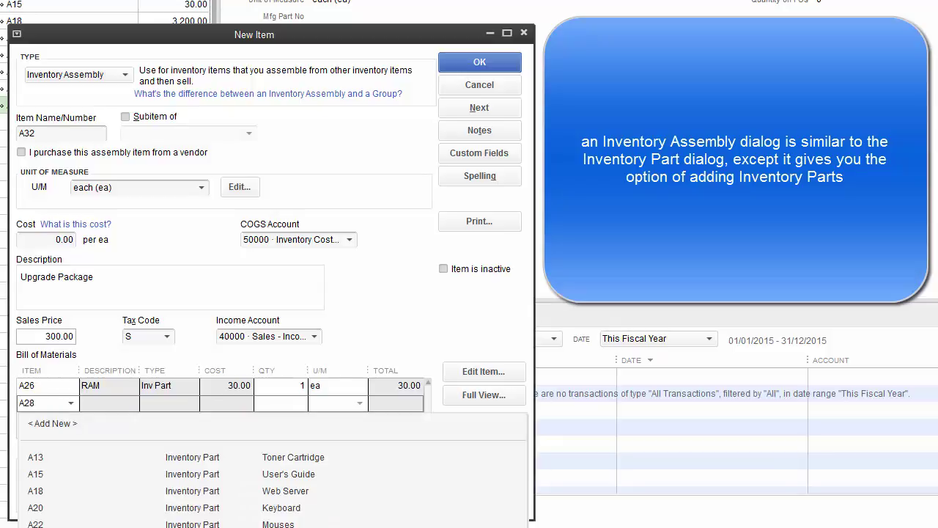
{"action": "left_click", "coordinate": [40, 444]}
{"action": "left_click", "coordinate": [34, 424]}
{"action": "left_click", "coordinate": [72, 420]}
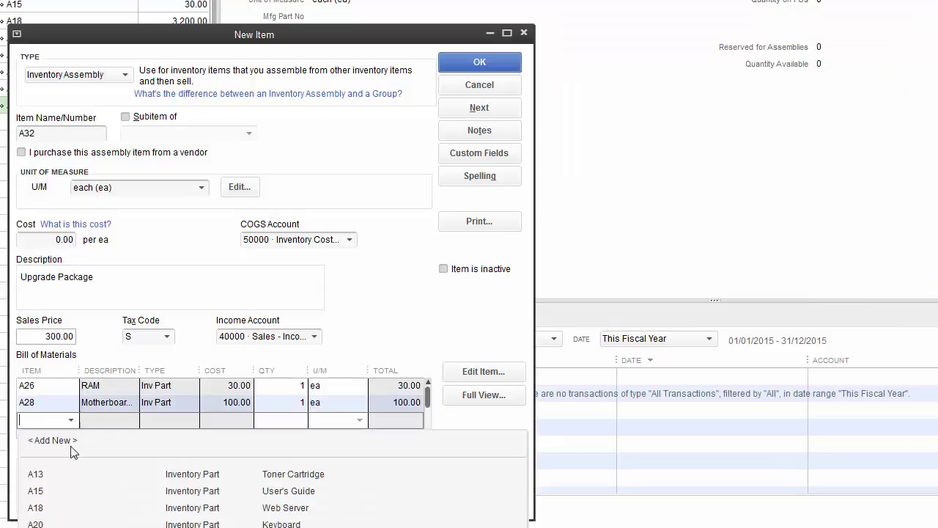
{"action": "type", "text": "A30"}
{"action": "key", "text": "Tab"}
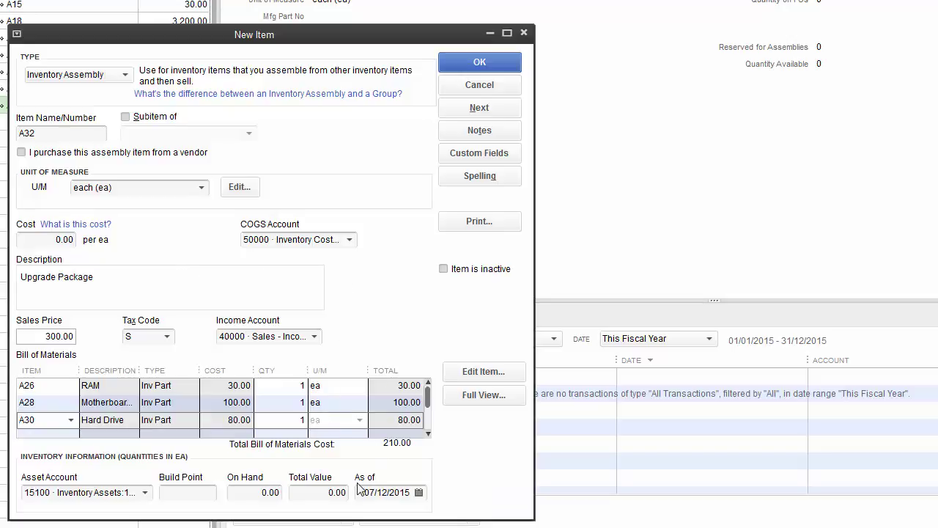
- Replace the A32 assembly's cost with 220.00
{"action": "left_click", "coordinate": [49, 239]}
{"action": "left_click_drag", "start_coordinate": [49, 239], "coordinate": [110, 233]}
{"action": "type", "text": "220"}
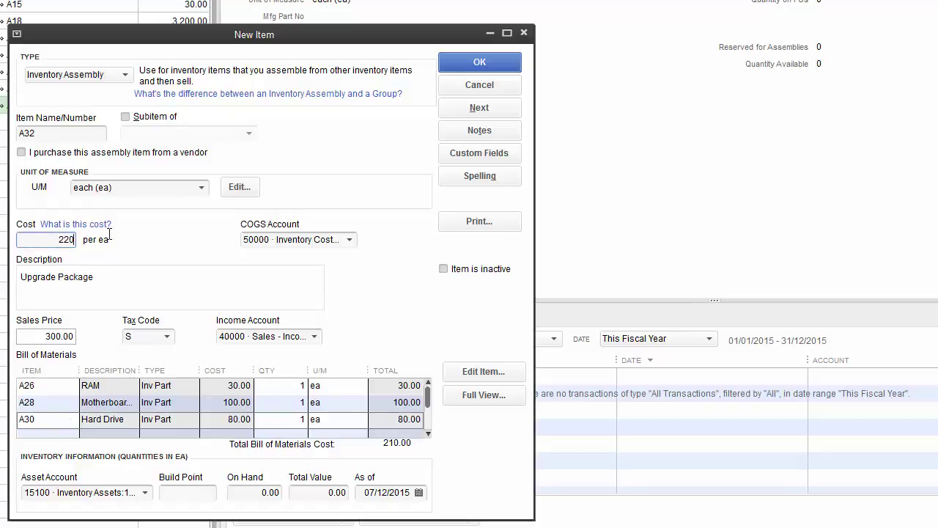
{"action": "key", "text": "Tab"}
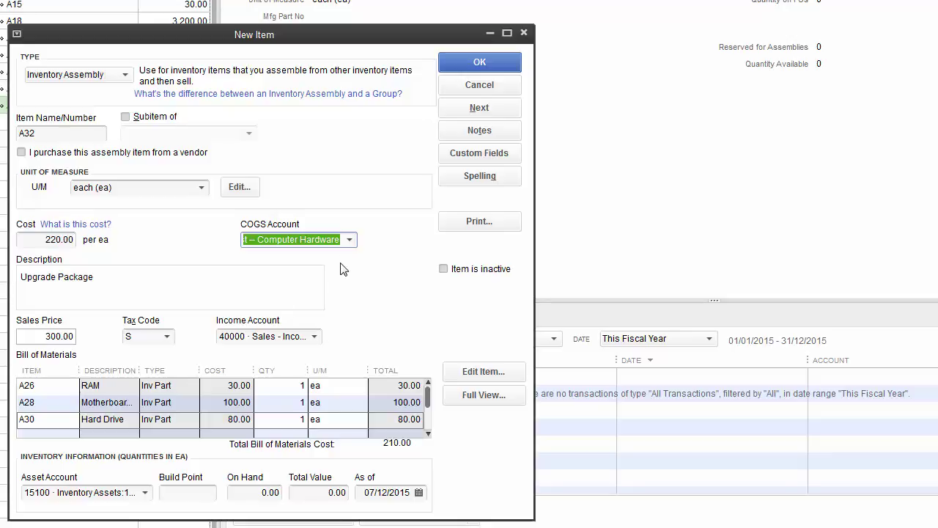
- Assign inventory-costs COGS, sales income and 15400 Computer Hardware accounts, save A32, close Inventory Centre
{"action": "left_click", "coordinate": [349, 242]}
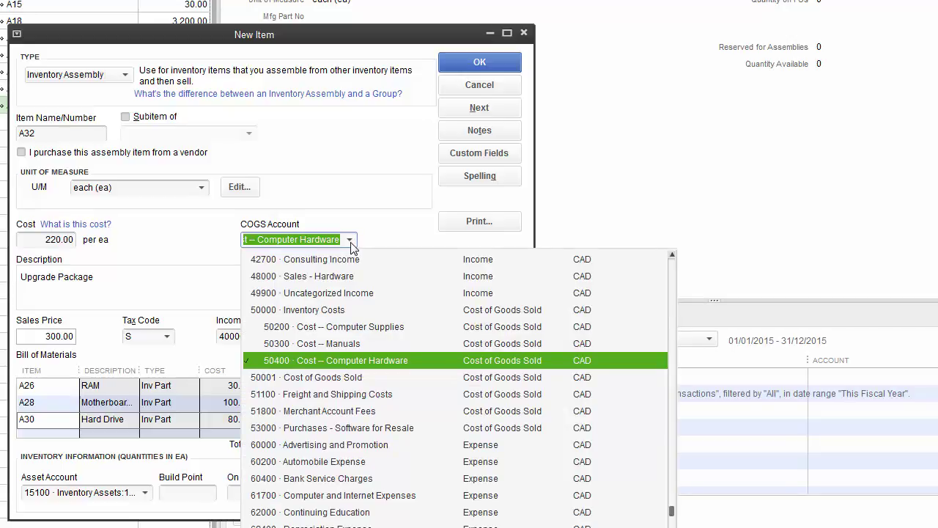
{"action": "left_click", "coordinate": [351, 242]}
{"action": "left_click", "coordinate": [314, 337]}
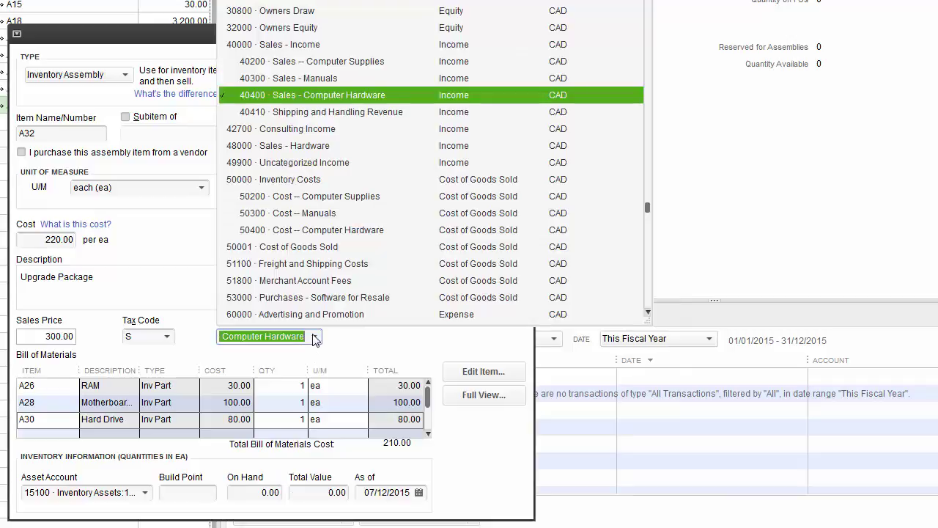
{"action": "left_click", "coordinate": [313, 337]}
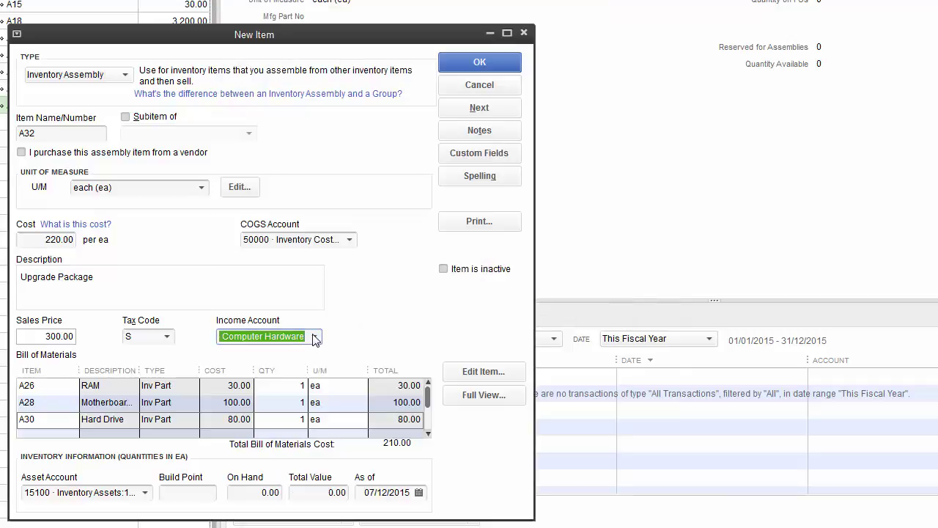
{"action": "left_click", "coordinate": [145, 493]}
{"action": "left_click", "coordinate": [145, 493]}
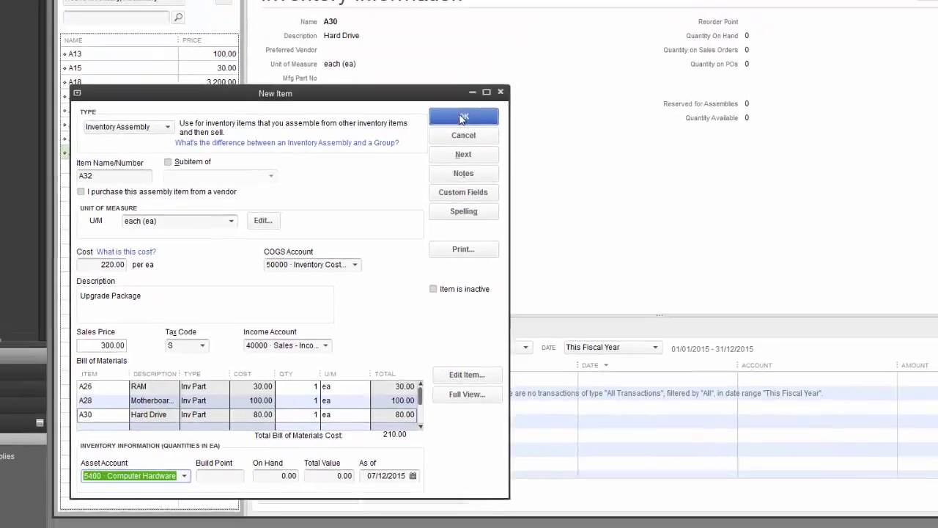
{"action": "left_click", "coordinate": [480, 61]}
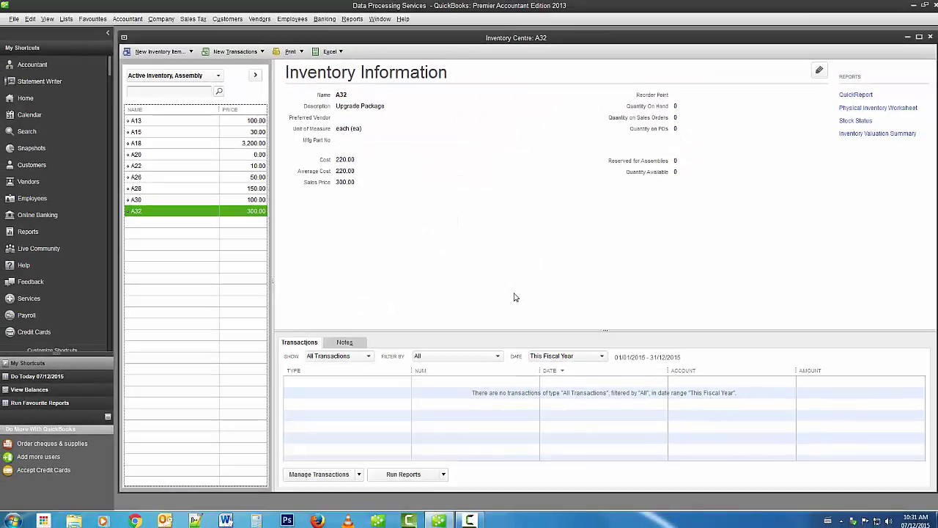
{"action": "left_click", "coordinate": [931, 37]}
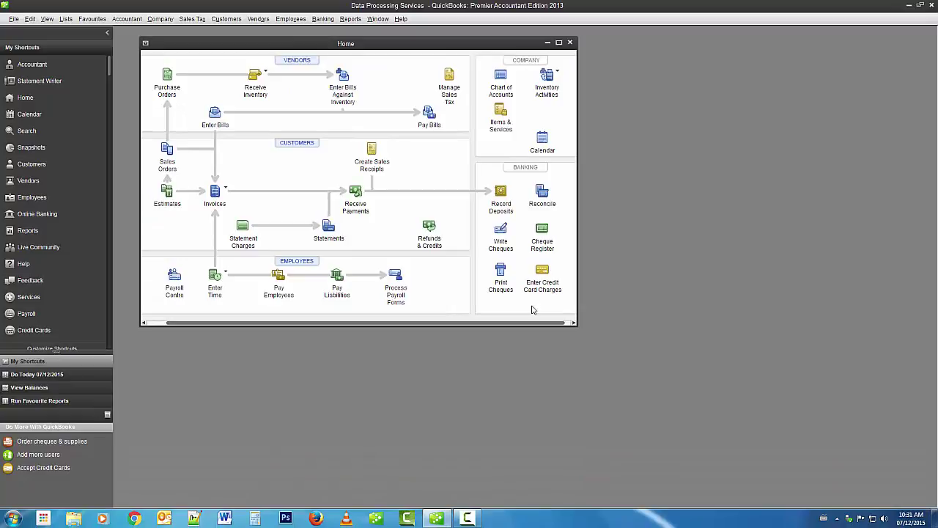
- Open the Price Level List from Lists and begin a new price level
{"action": "left_click", "coordinate": [67, 20]}
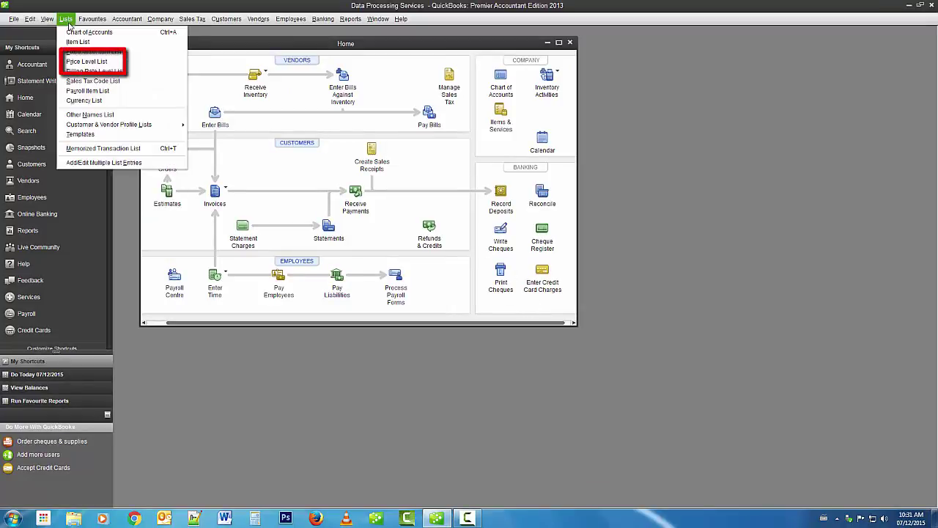
{"action": "left_click", "coordinate": [86, 62]}
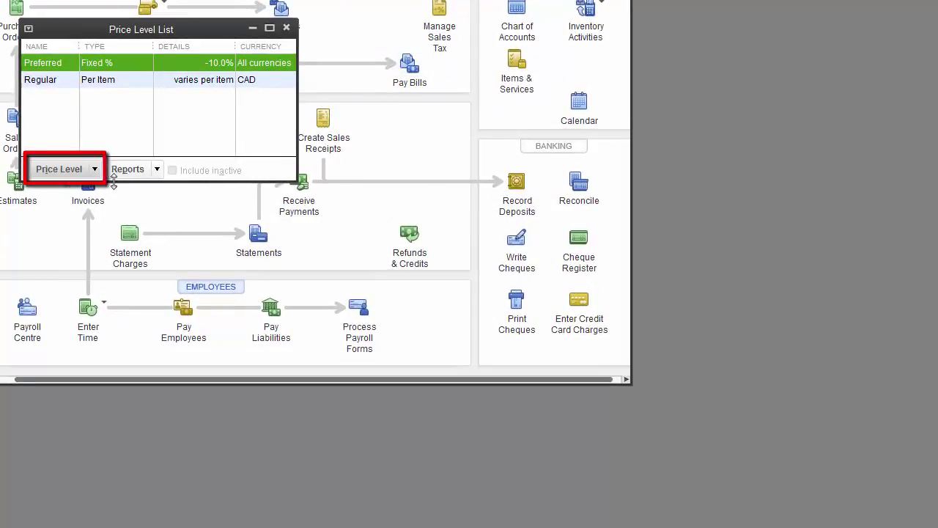
{"action": "left_click", "coordinate": [89, 171]}
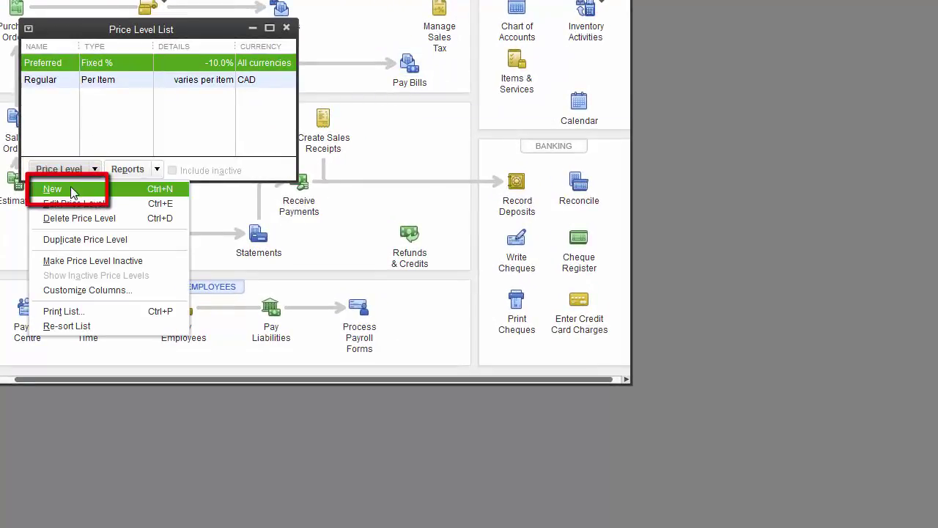
{"action": "left_click", "coordinate": [70, 187]}
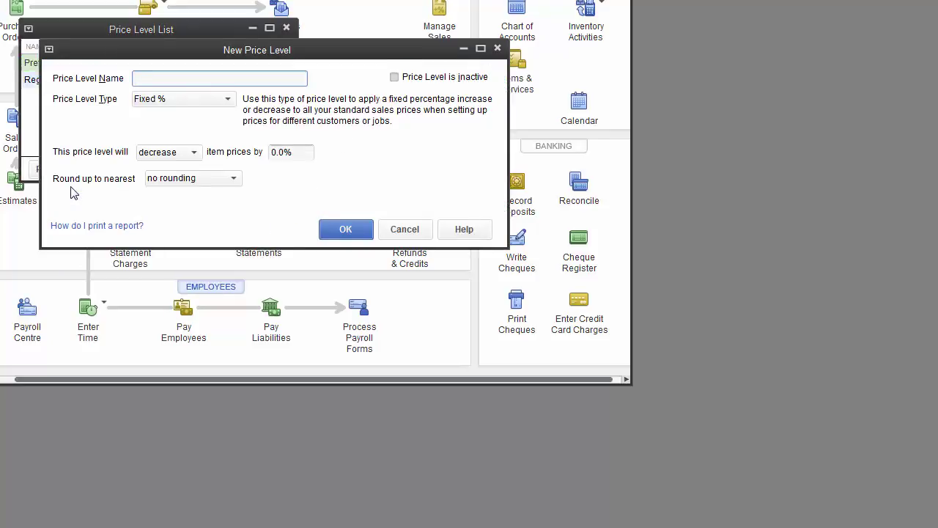
- Name the price level 'US Dollars', type Per Item, currency US Dollar
{"action": "type", "text": "US Dollars"}
{"action": "key", "text": "Tab"}
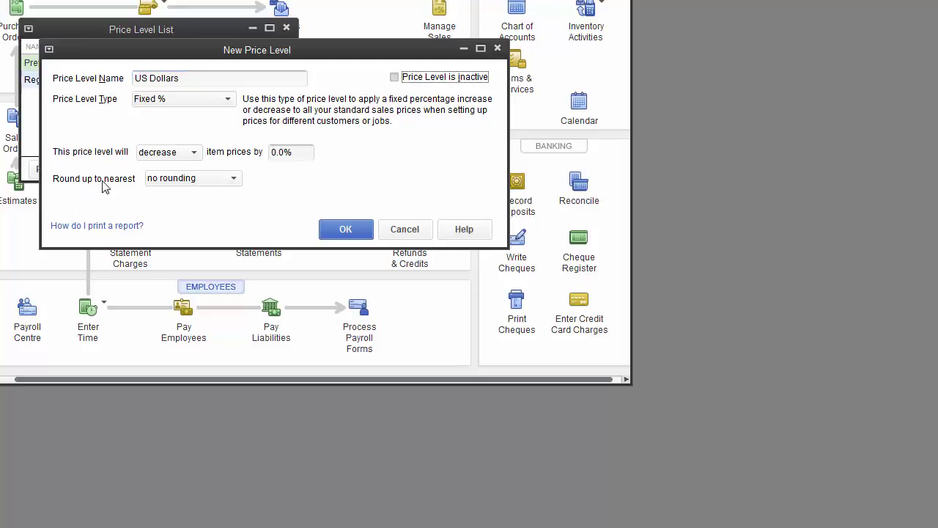
{"action": "left_click", "coordinate": [231, 102]}
{"action": "left_click", "coordinate": [177, 135]}
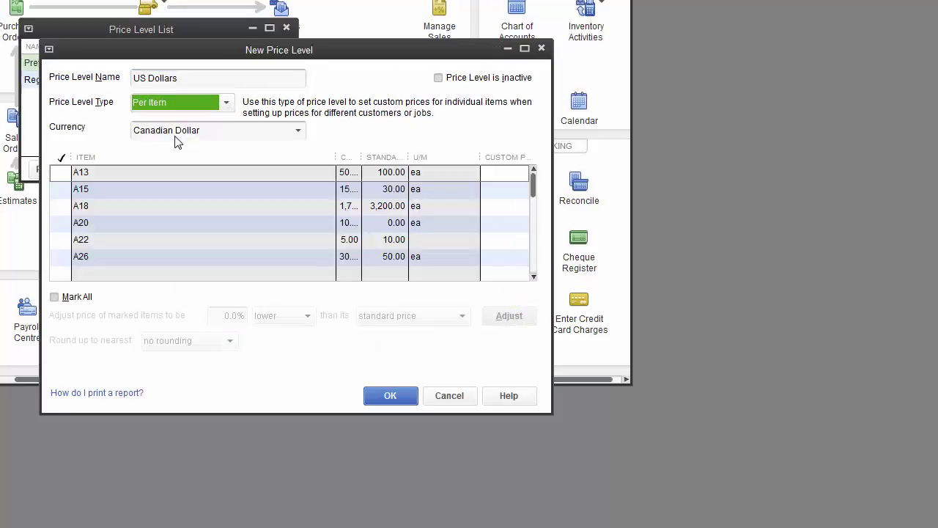
{"action": "left_click", "coordinate": [299, 131]}
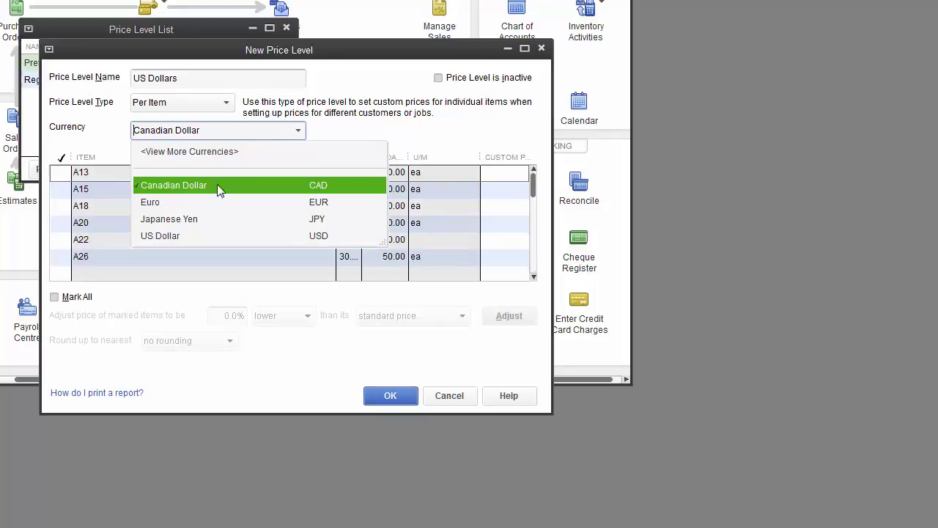
{"action": "left_click", "coordinate": [177, 236]}
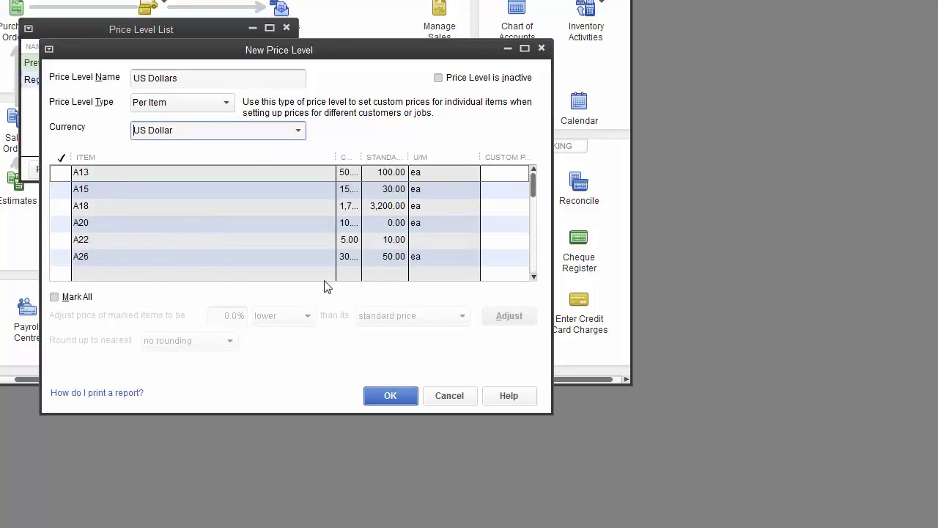
- Enter custom prices for A26, A28, A30 and A32 (40, 120, 90, 250) and save the level
{"action": "left_click", "coordinate": [500, 258]}
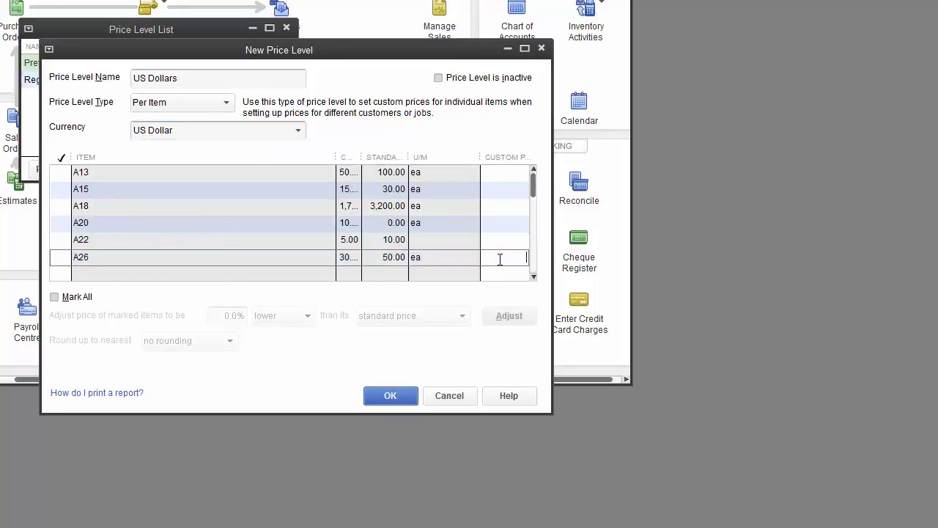
{"action": "type", "text": "40"}
{"action": "key", "text": "Tab"}
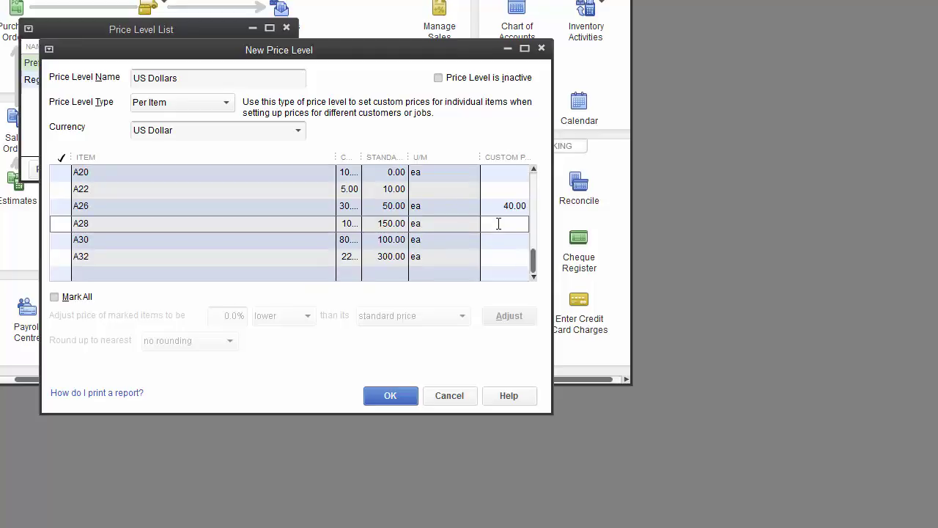
{"action": "type", "text": "120"}
{"action": "key", "text": "Tab"}
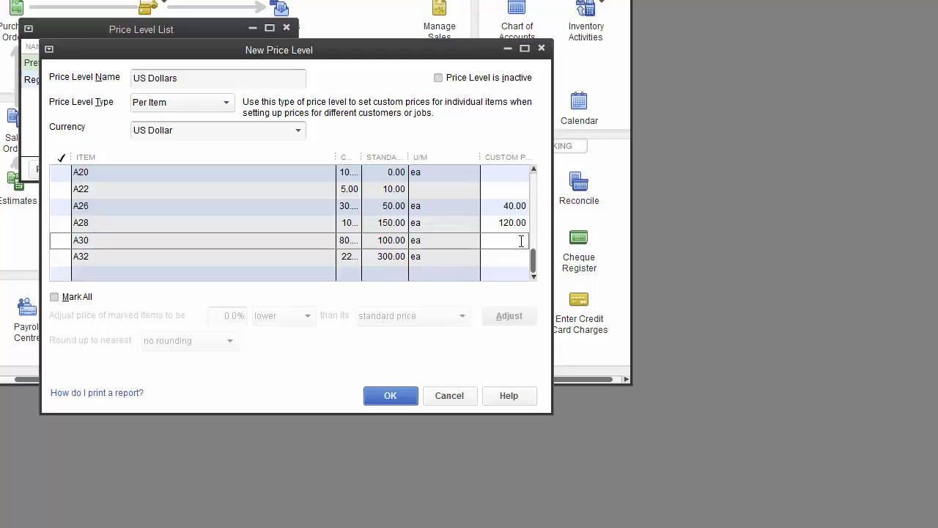
{"action": "type", "text": "90"}
{"action": "key", "text": "Tab"}
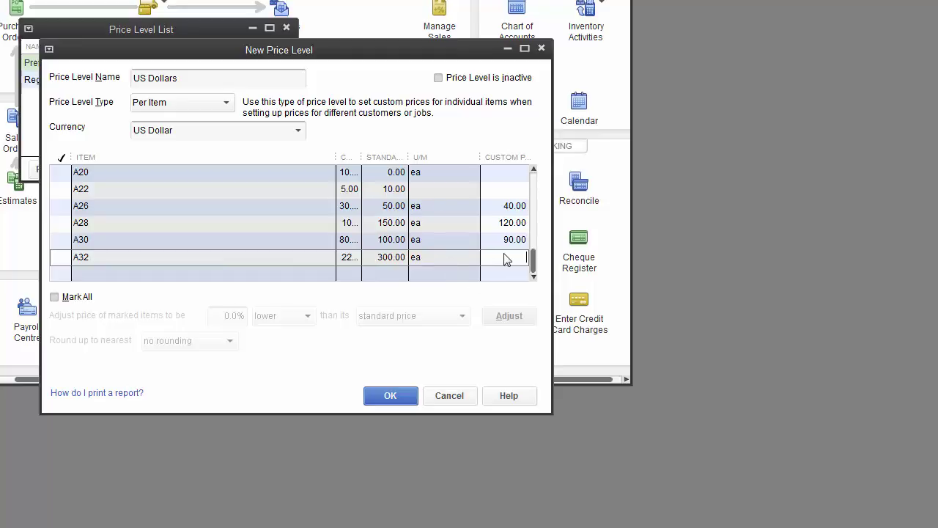
{"action": "type", "text": "200"}
{"action": "key", "text": "Tab"}
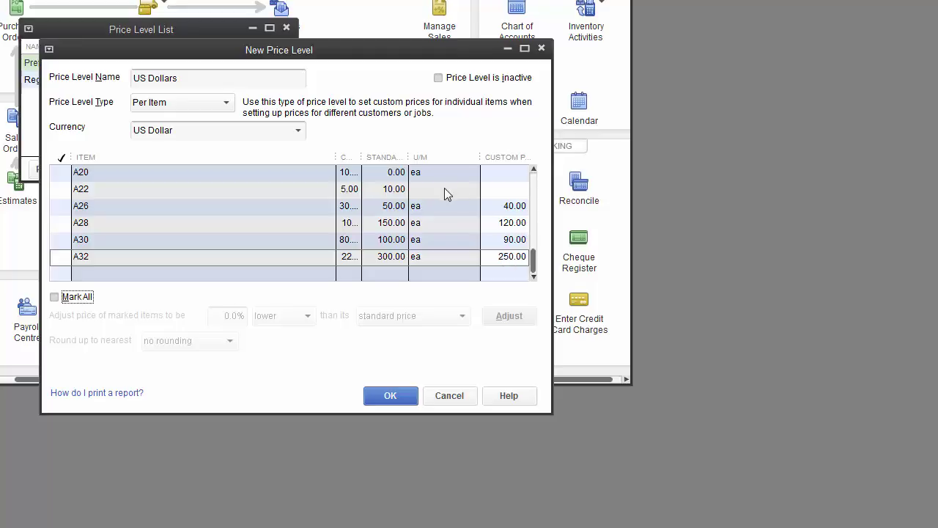
{"action": "left_click", "coordinate": [401, 394]}
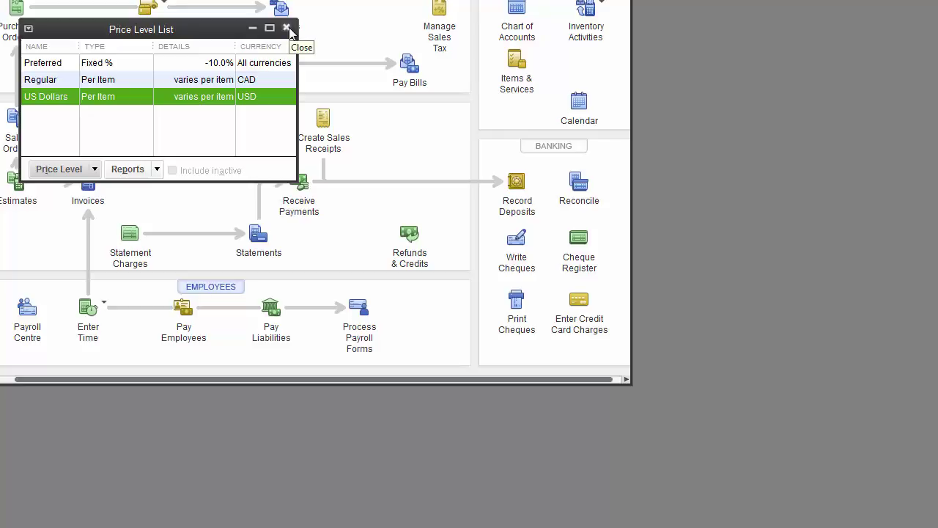
- Close the Price Level List and start a Receive Inventory with Bill entry
{"action": "left_click", "coordinate": [286, 28]}
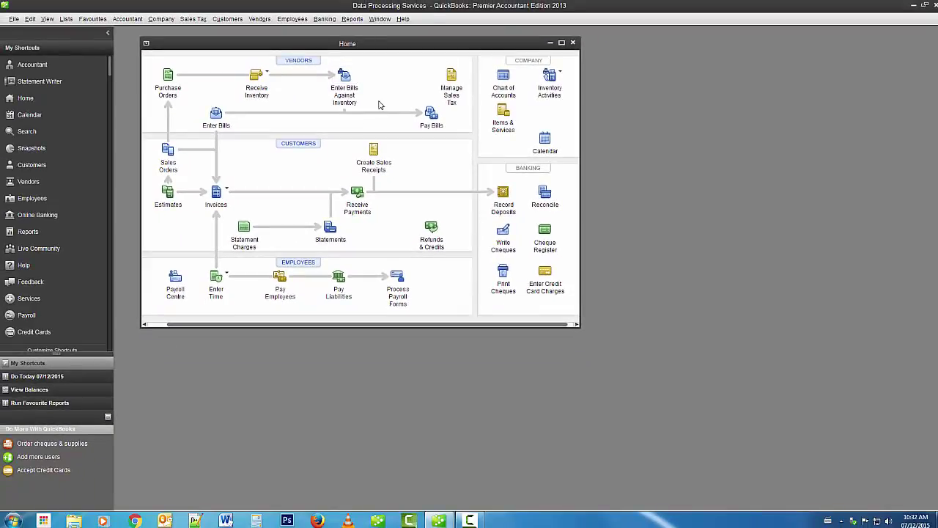
{"action": "left_click", "coordinate": [265, 74]}
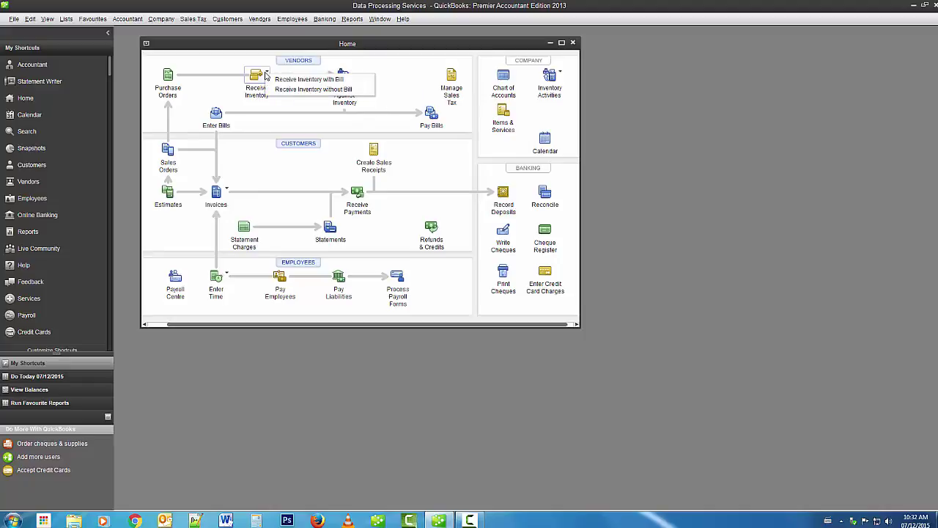
{"action": "left_click", "coordinate": [289, 79]}
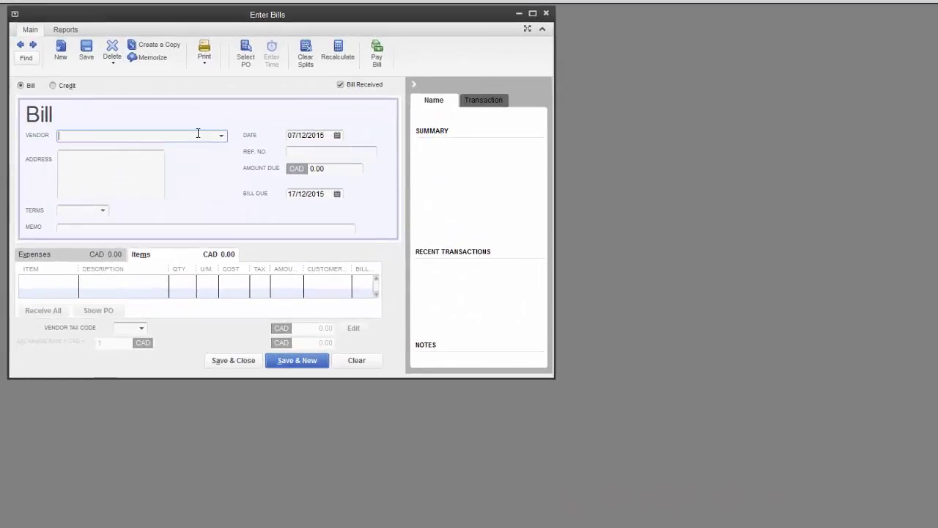
- Enter EachBuyer as vendor, quick-add it with US Dollar currency, and enlarge the bill window
{"action": "type", "text": "EachBuyer"}
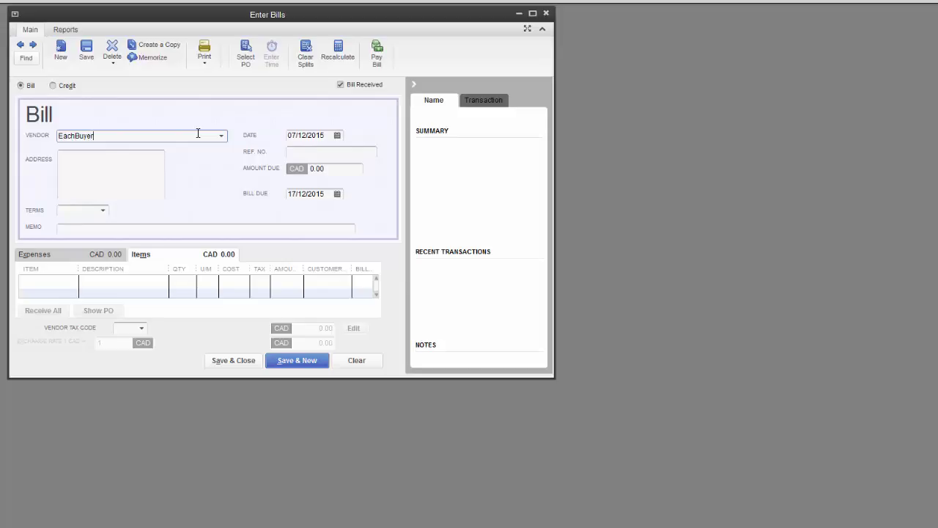
{"action": "key", "text": "Tab"}
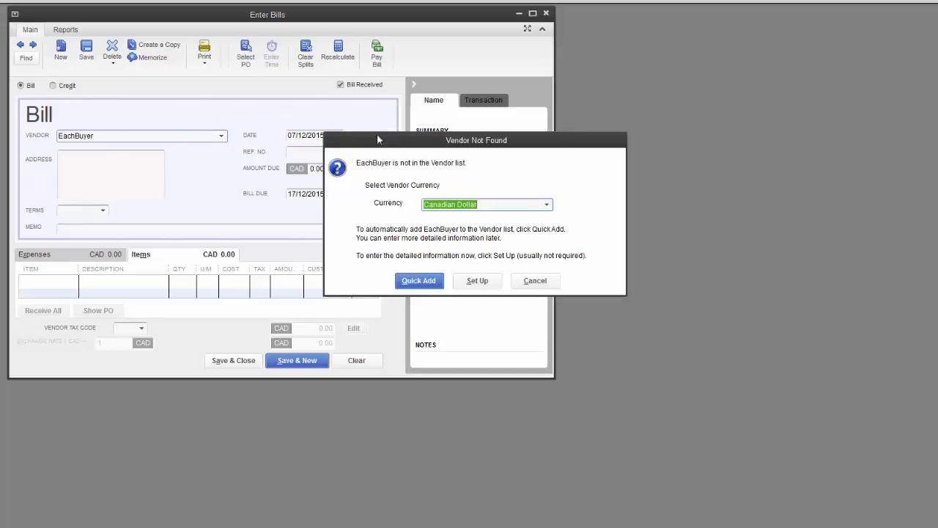
{"action": "left_click_drag", "start_coordinate": [378, 135], "coordinate": [240, 72]}
{"action": "left_click", "coordinate": [409, 142]}
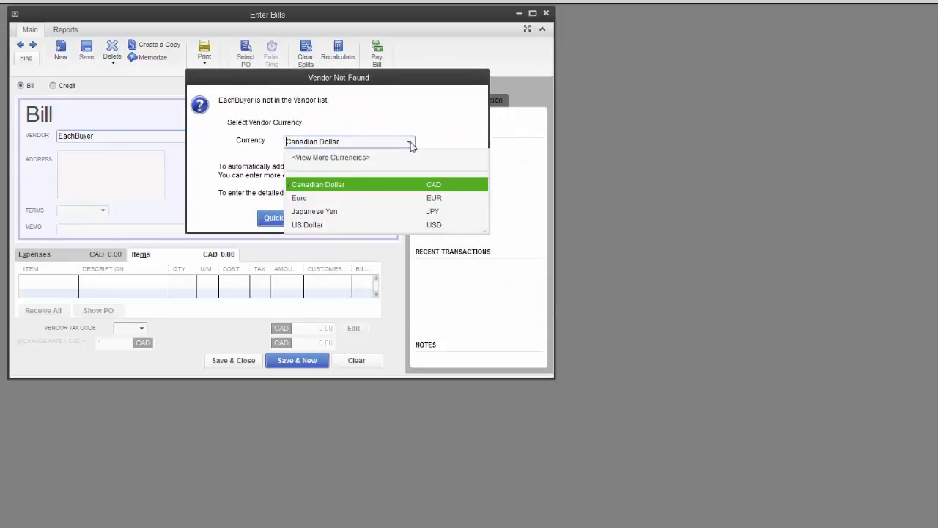
{"action": "left_click", "coordinate": [311, 225]}
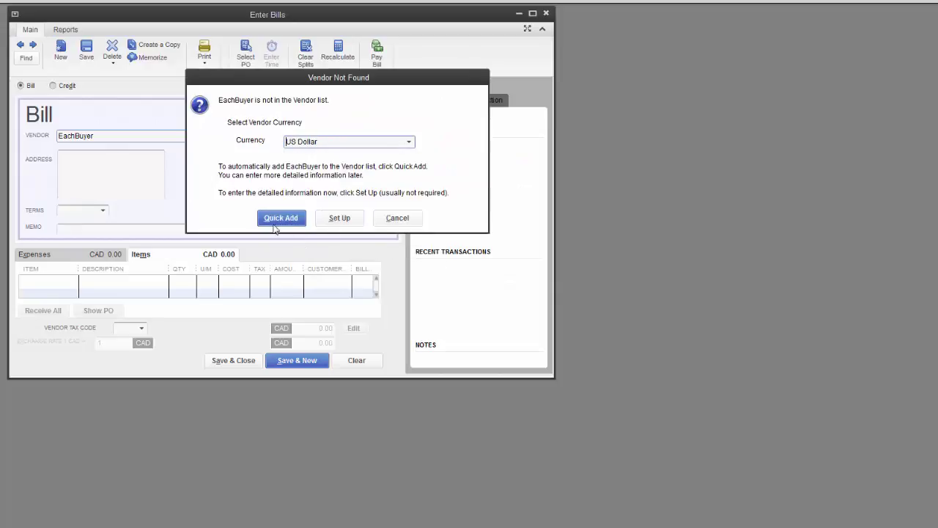
{"action": "left_click", "coordinate": [272, 220]}
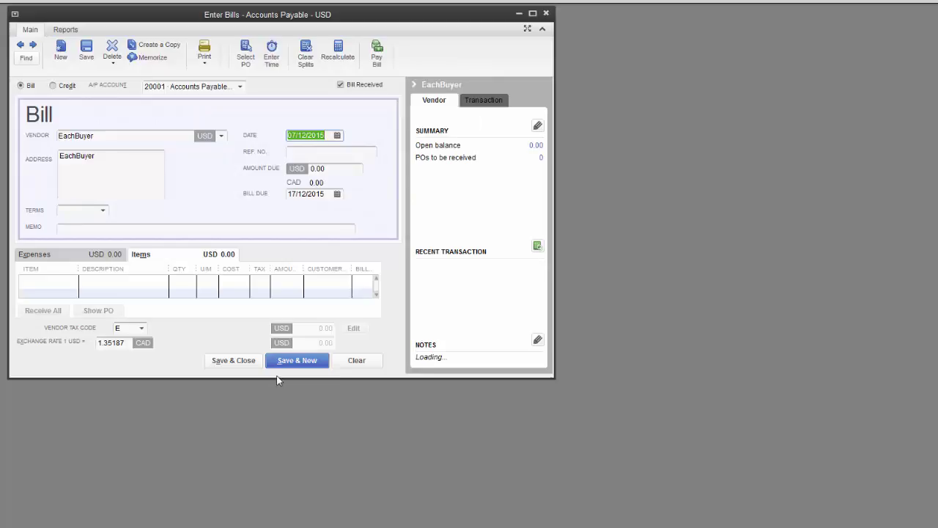
{"action": "left_click_drag", "start_coordinate": [279, 378], "coordinate": [279, 508]}
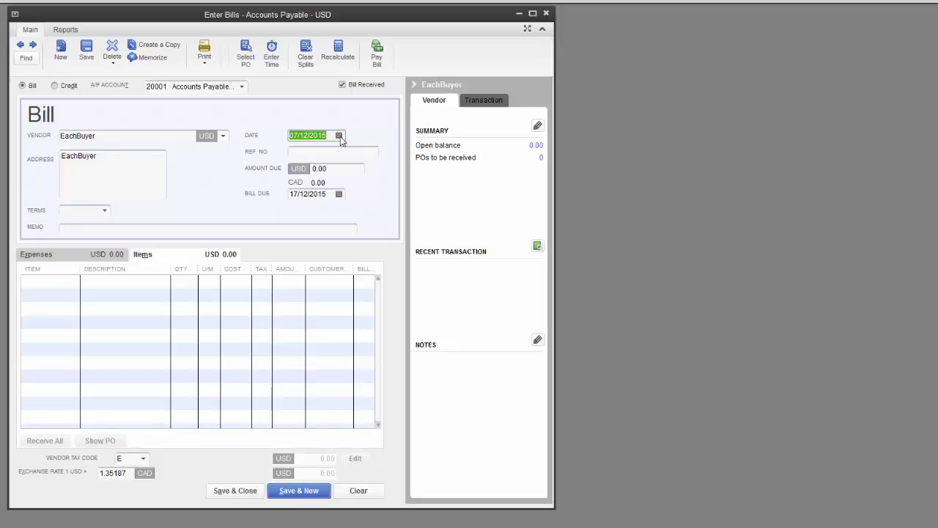
- Date the bill 15/01/2015 and accept the updated exchange rate
{"action": "left_click", "coordinate": [340, 137]}
{"action": "left_click", "coordinate": [301, 155]}
{"action": "left_click", "coordinate": [301, 156]}
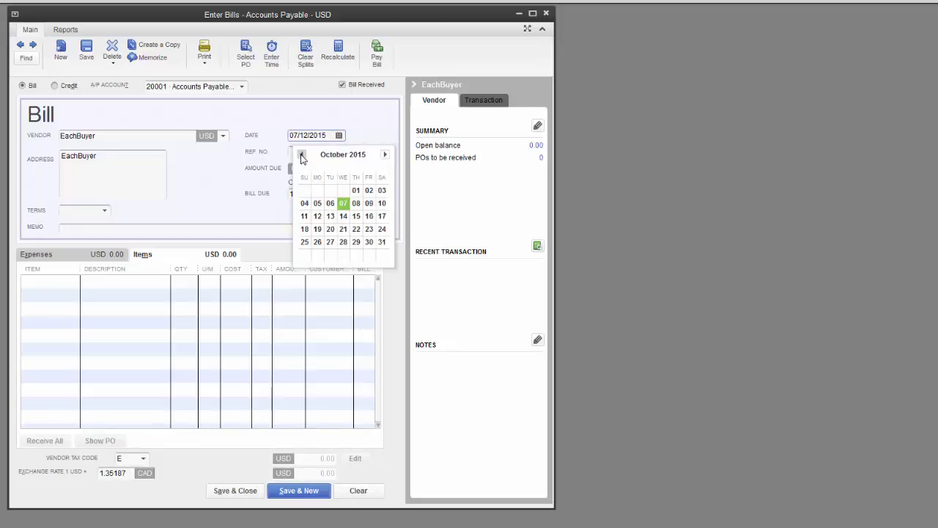
{"action": "left_click", "coordinate": [301, 155]}
{"action": "left_click", "coordinate": [300, 155]}
{"action": "left_click", "coordinate": [301, 156]}
{"action": "left_click", "coordinate": [300, 156]}
{"action": "left_click", "coordinate": [300, 155]}
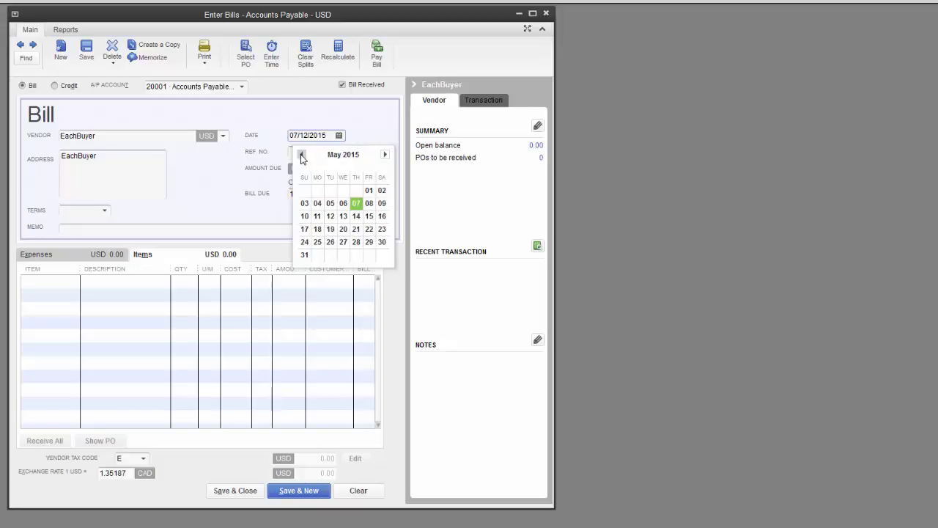
{"action": "left_click", "coordinate": [300, 155]}
{"action": "left_click", "coordinate": [301, 155]}
{"action": "left_click", "coordinate": [301, 155]}
{"action": "left_click", "coordinate": [301, 155]}
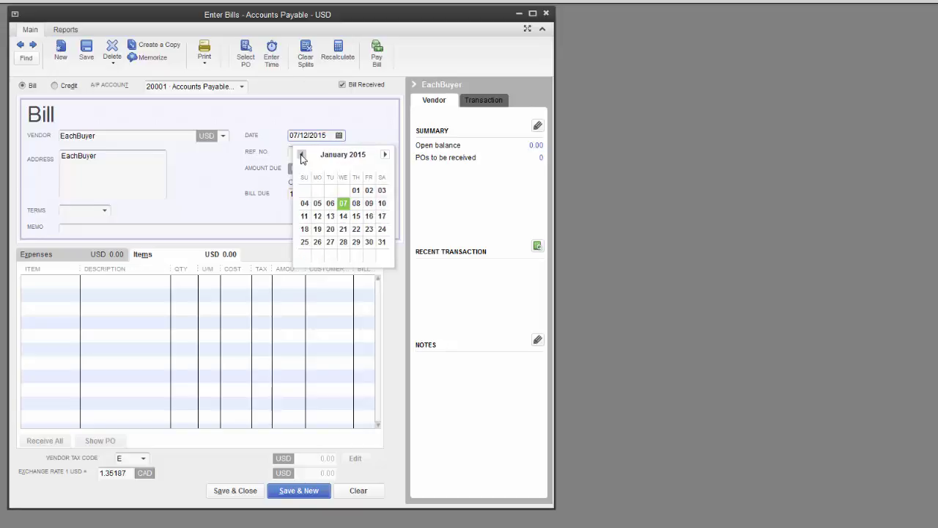
{"action": "left_click", "coordinate": [356, 215]}
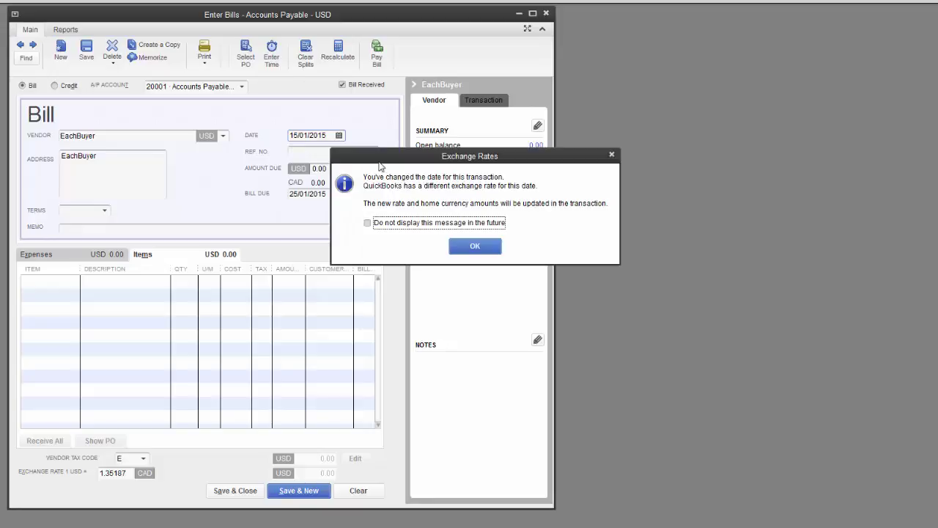
{"action": "left_click", "coordinate": [486, 250]}
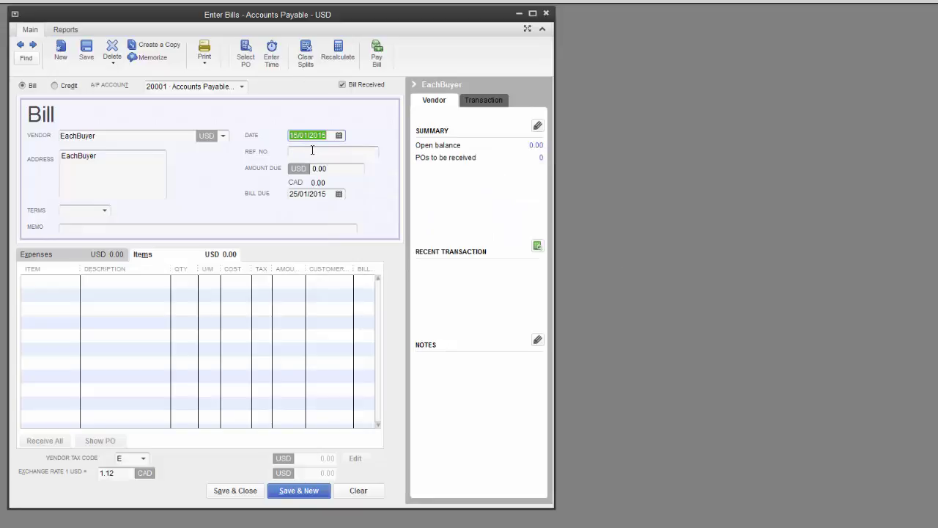
- Enter reference number 3487 and set the exchange rate to 1.2
{"action": "left_click", "coordinate": [312, 151]}
{"action": "type", "text": "3487"}
{"action": "key", "text": "Tab"}
{"action": "left_click", "coordinate": [123, 473]}
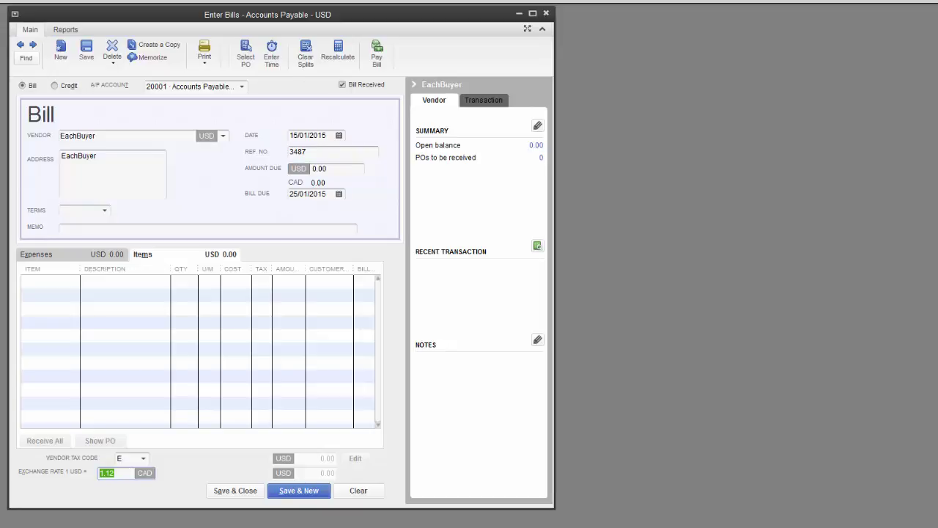
{"action": "type", "text": "1.2"}
{"action": "key", "text": "Tab"}
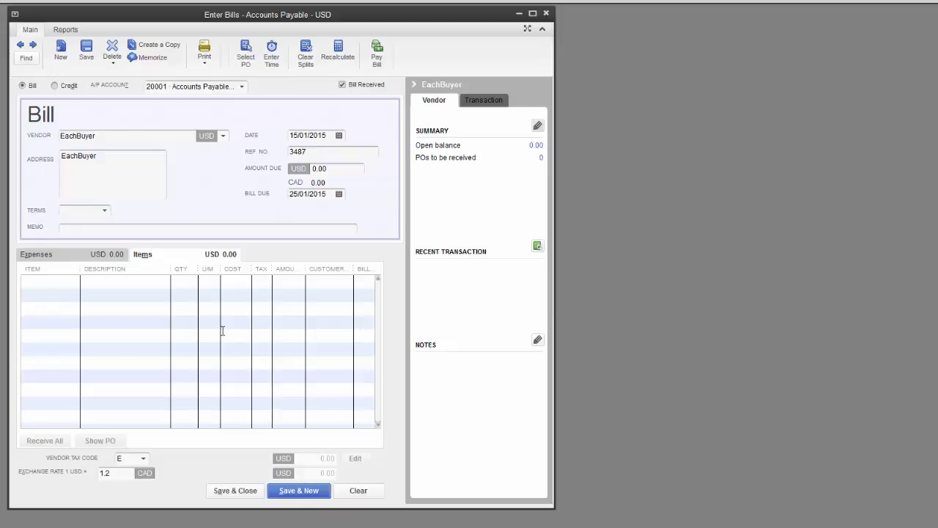
- Add 10 each of A26 RAM and A28 Motherboard & CPU to the bill
{"action": "left_click", "coordinate": [70, 280]}
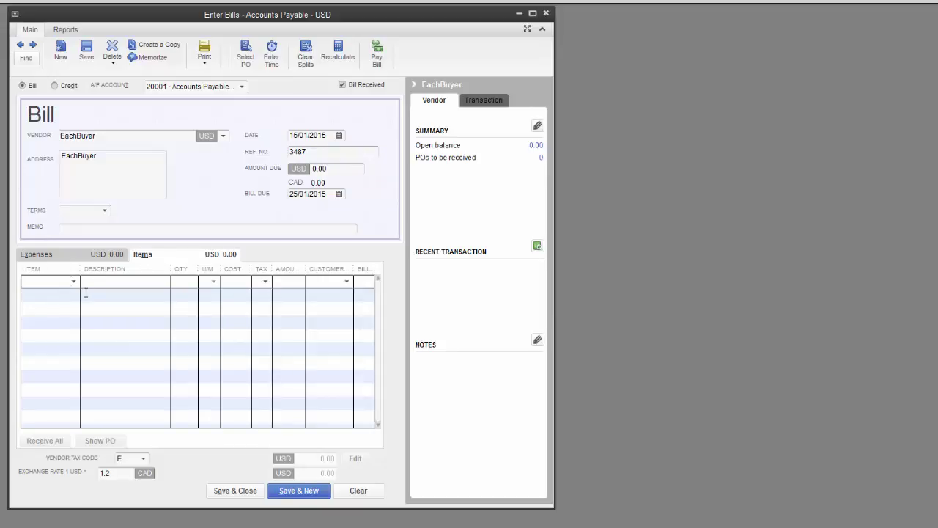
{"action": "left_click", "coordinate": [74, 282]}
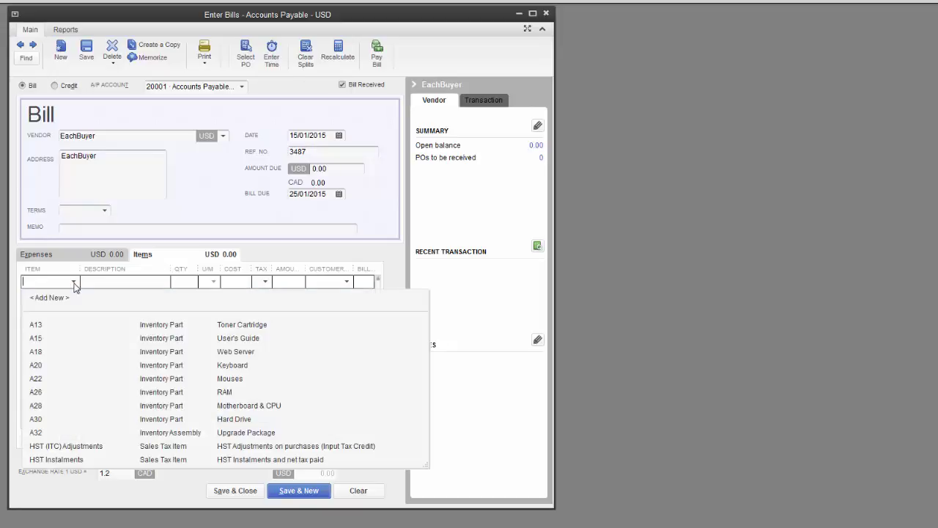
{"action": "left_click", "coordinate": [36, 392]}
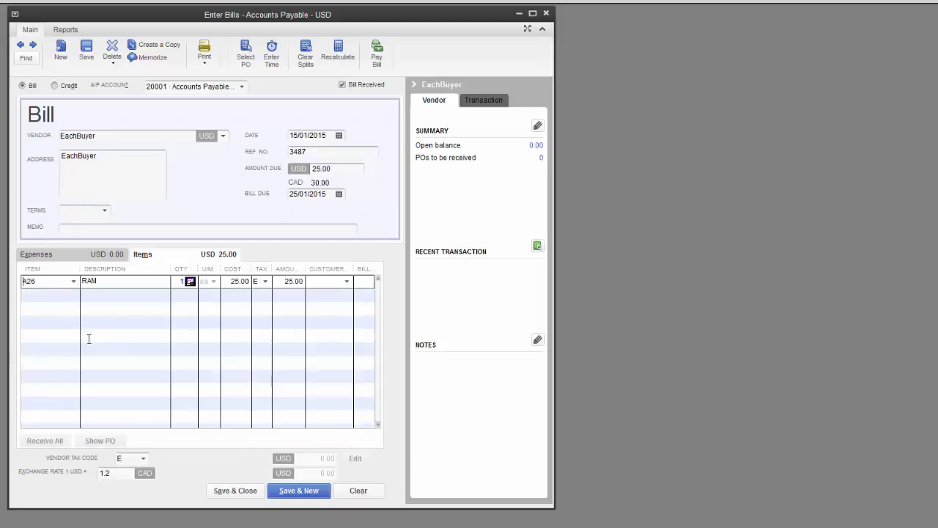
{"action": "left_click", "coordinate": [182, 282]}
{"action": "type", "text": "10"}
{"action": "key", "text": "Tab"}
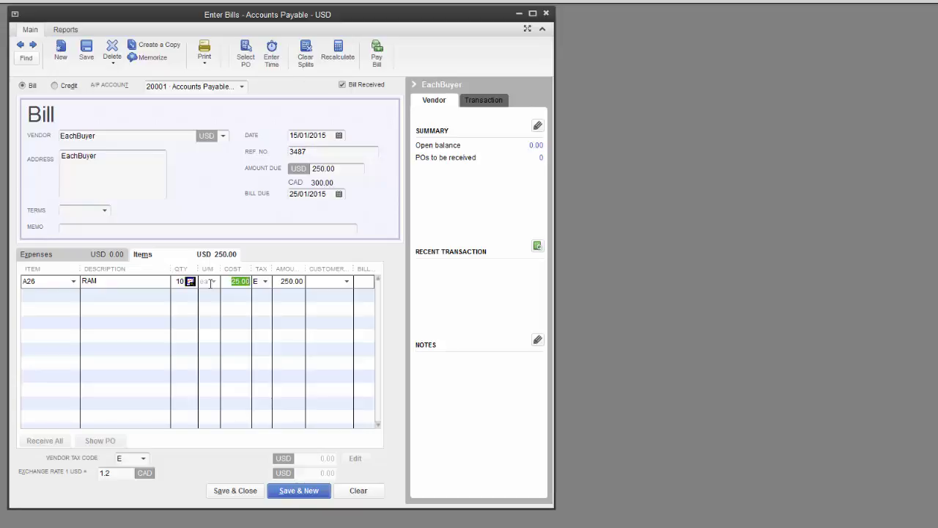
{"action": "left_click", "coordinate": [56, 293]}
{"action": "left_click", "coordinate": [73, 293]}
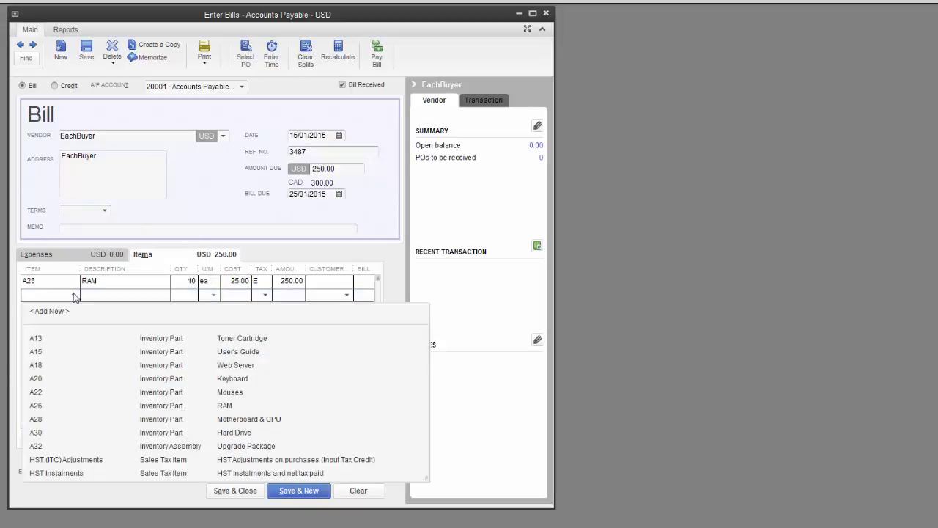
{"action": "left_click", "coordinate": [41, 419]}
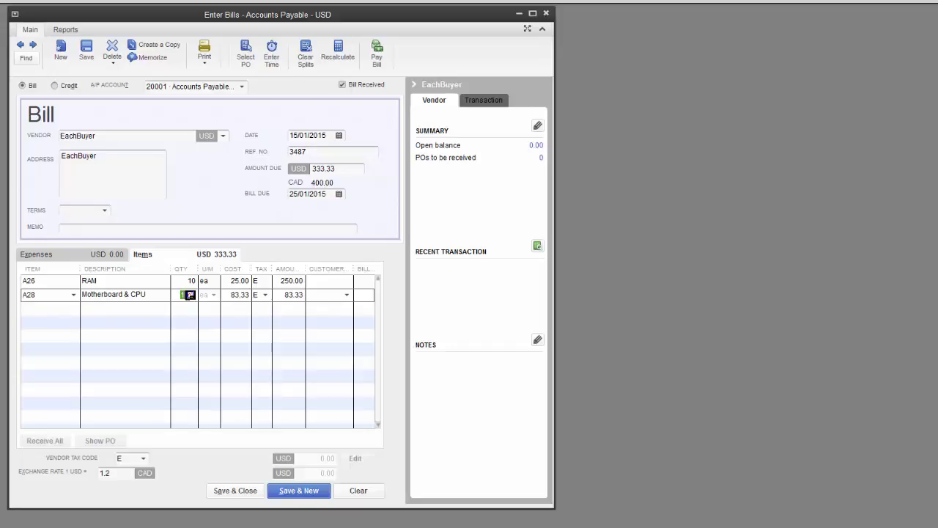
{"action": "key", "text": "Tab"}
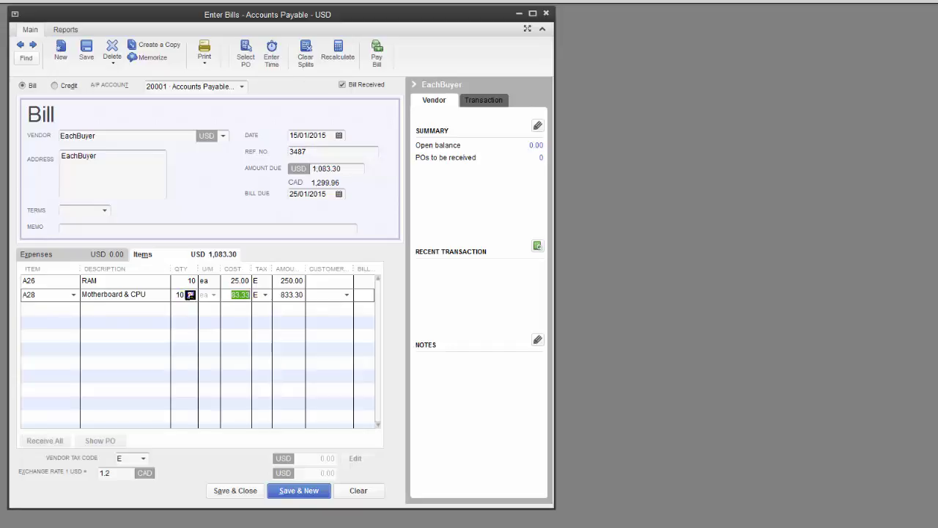
- Add 10 A30 Hard Drives and save the USD 1,750.00 bill despite the back-dating warning
{"action": "left_click", "coordinate": [41, 308]}
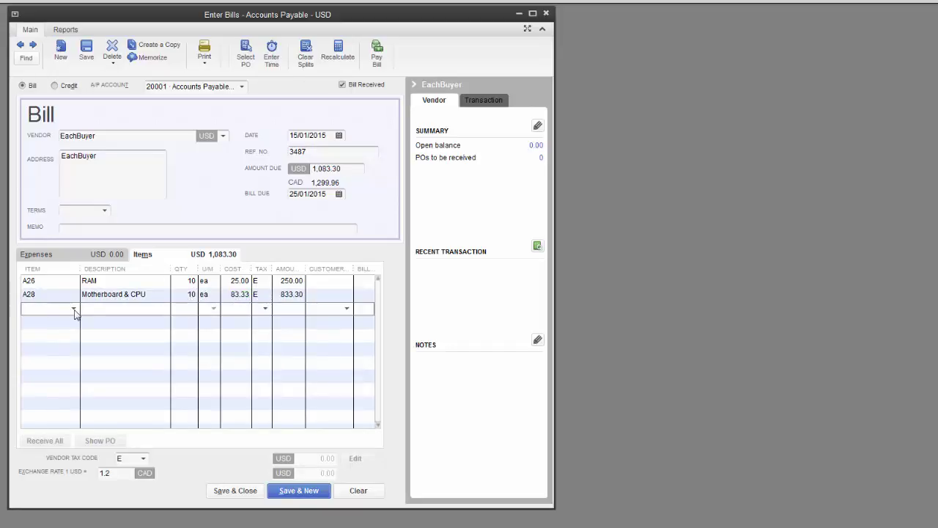
{"action": "left_click", "coordinate": [73, 308]}
{"action": "left_click", "coordinate": [54, 446]}
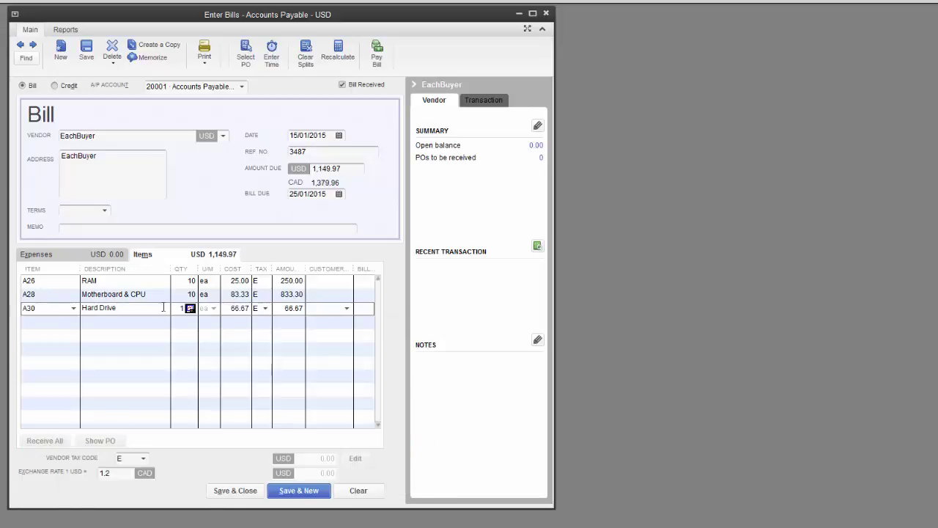
{"action": "double_click", "coordinate": [184, 310]}
{"action": "type", "text": "10"}
{"action": "key", "text": "Tab"}
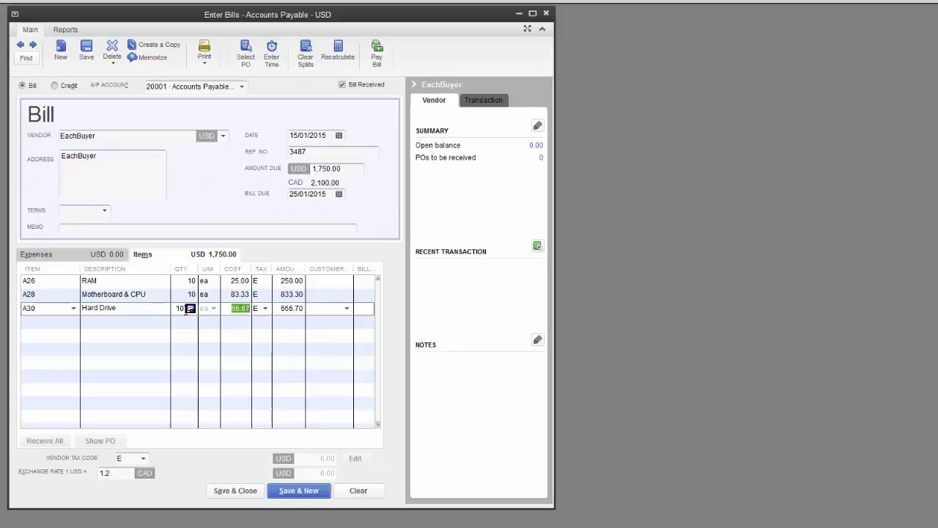
{"action": "left_click", "coordinate": [87, 50]}
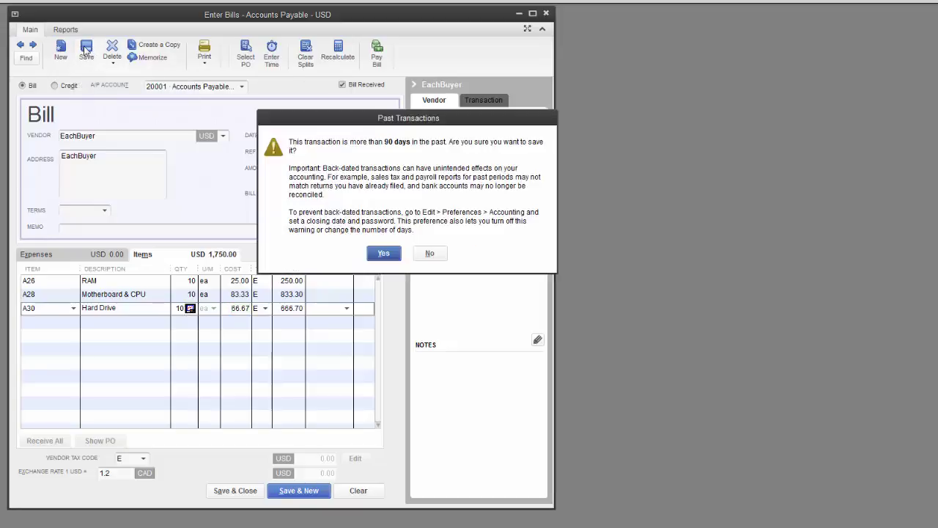
{"action": "left_click", "coordinate": [383, 254]}
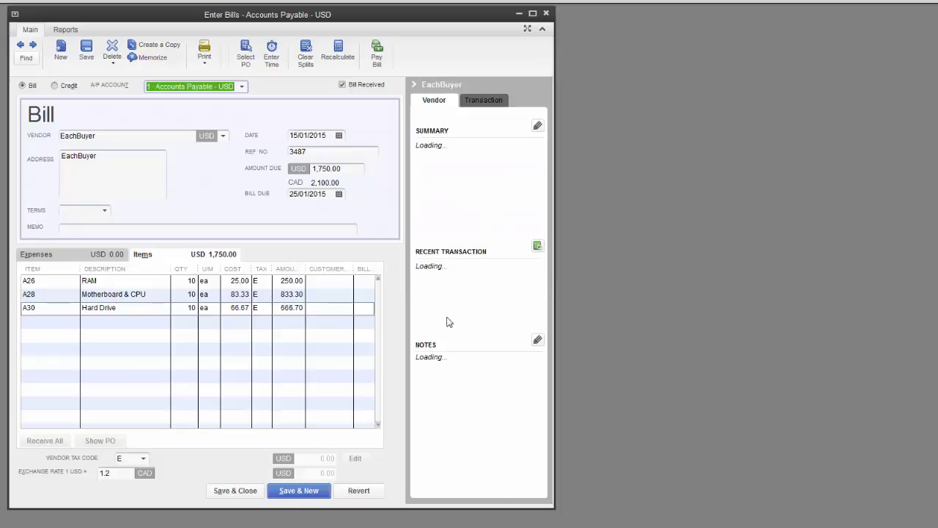
- Close the Enter Bills window to return to the Home page
{"action": "left_click", "coordinate": [546, 13]}
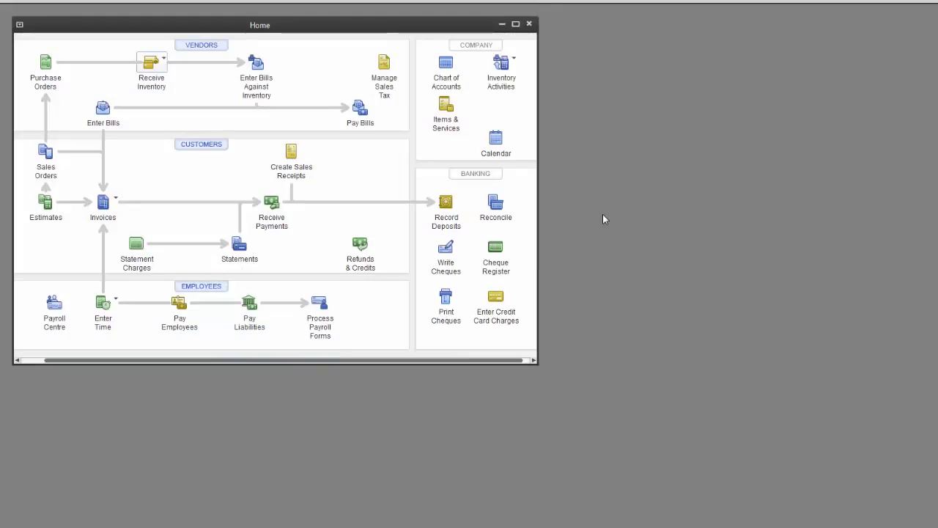
- Build one A32 Upgrade Package via Build Assemblies and confirm the back-dated build
{"action": "left_click", "coordinate": [514, 61]}
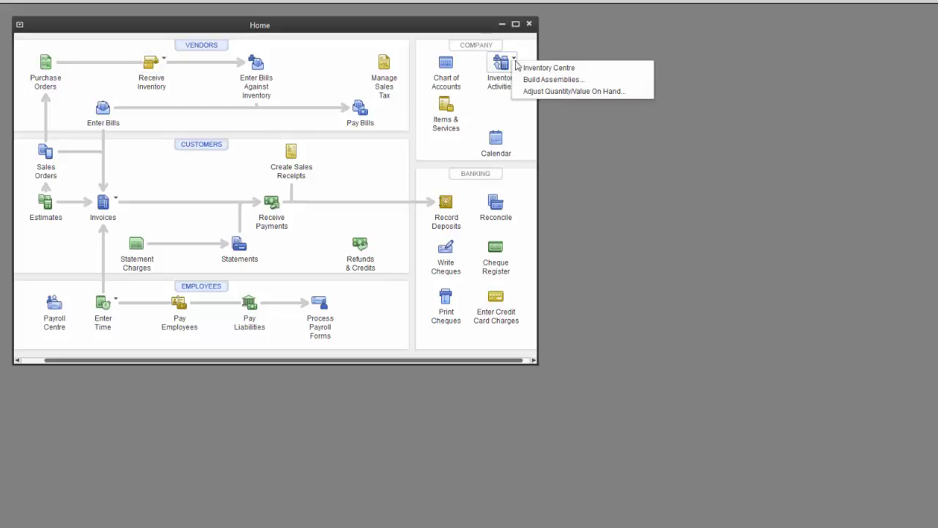
{"action": "left_click", "coordinate": [543, 80]}
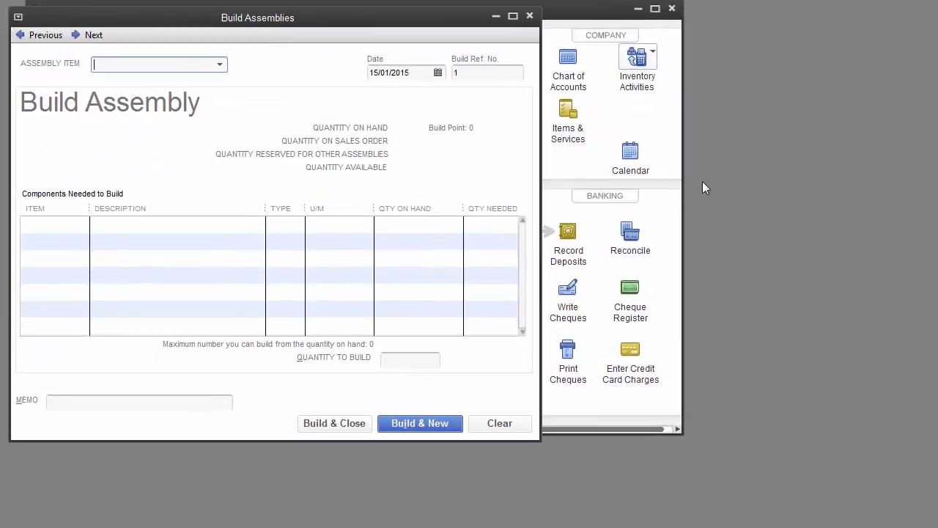
{"action": "left_click", "coordinate": [219, 66]}
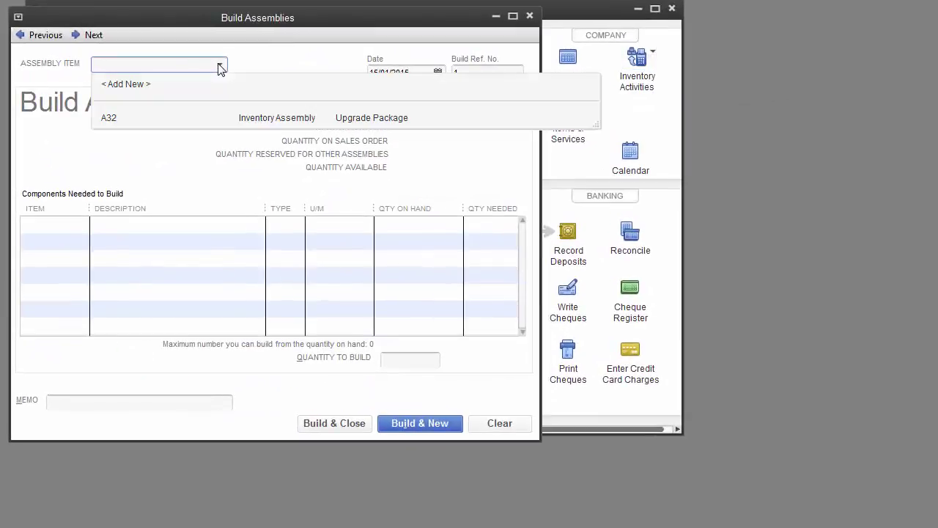
{"action": "left_click", "coordinate": [147, 116]}
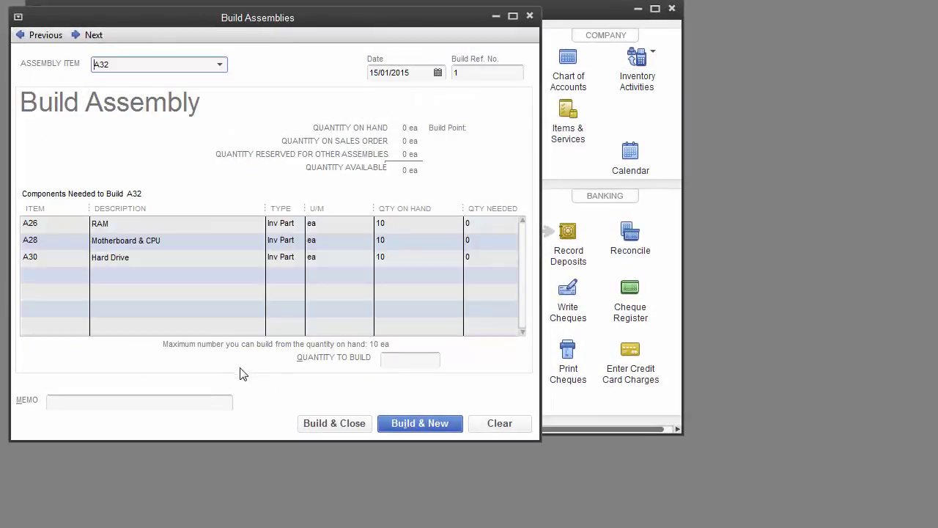
{"action": "left_click", "coordinate": [399, 361]}
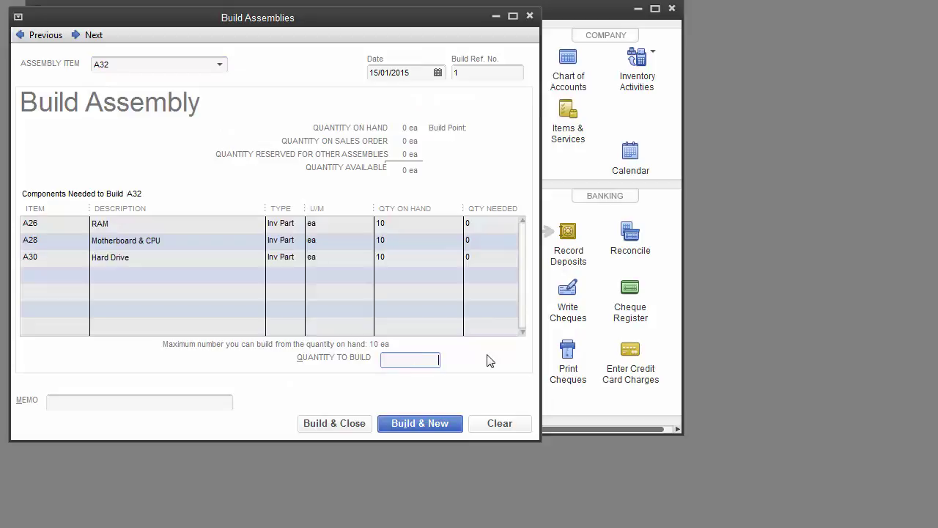
{"action": "key", "text": "Tab"}
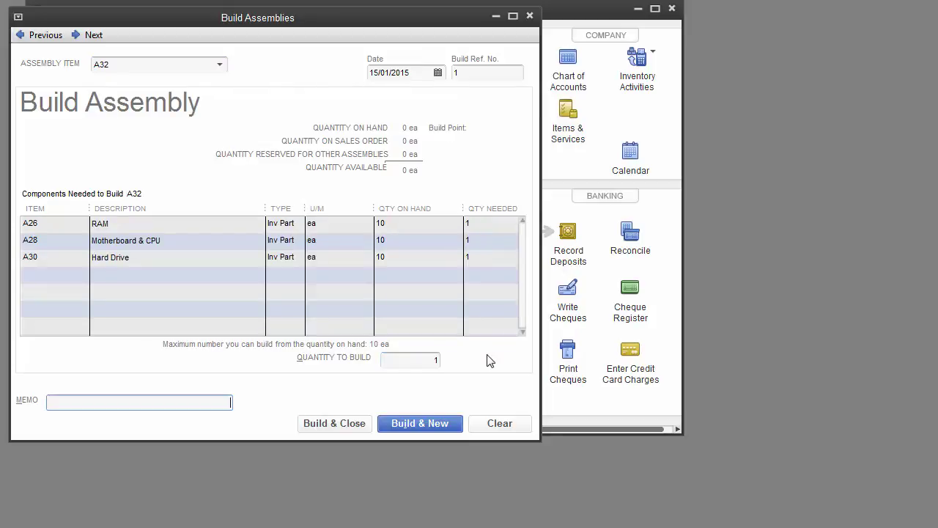
{"action": "key", "text": "Tab"}
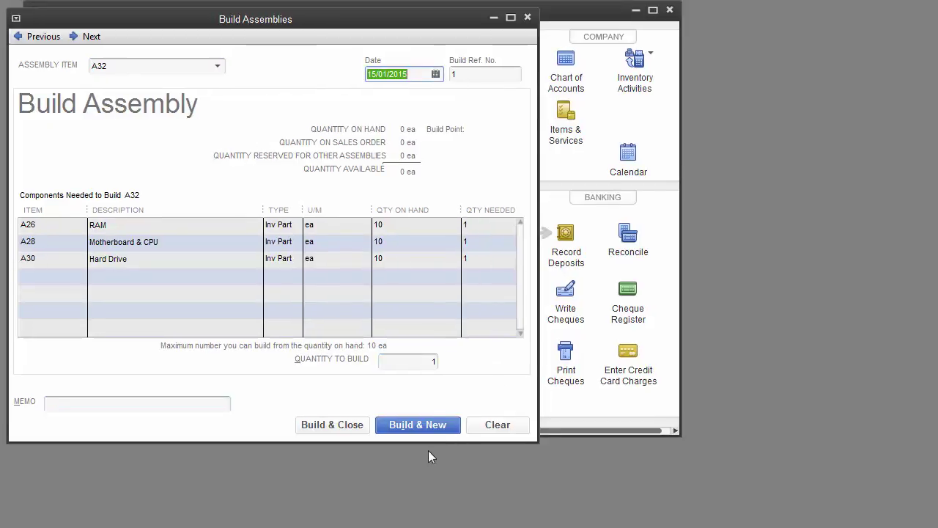
{"action": "left_click", "coordinate": [337, 427]}
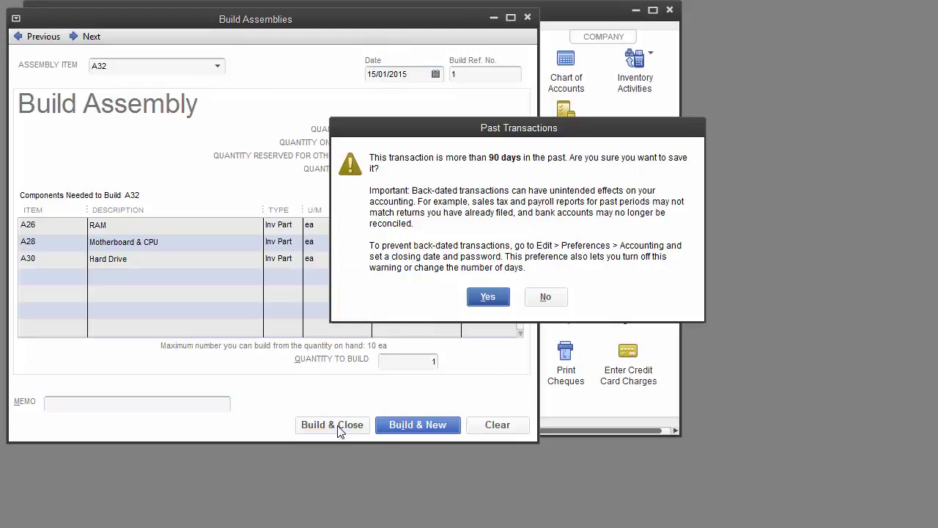
{"action": "left_click", "coordinate": [488, 297]}
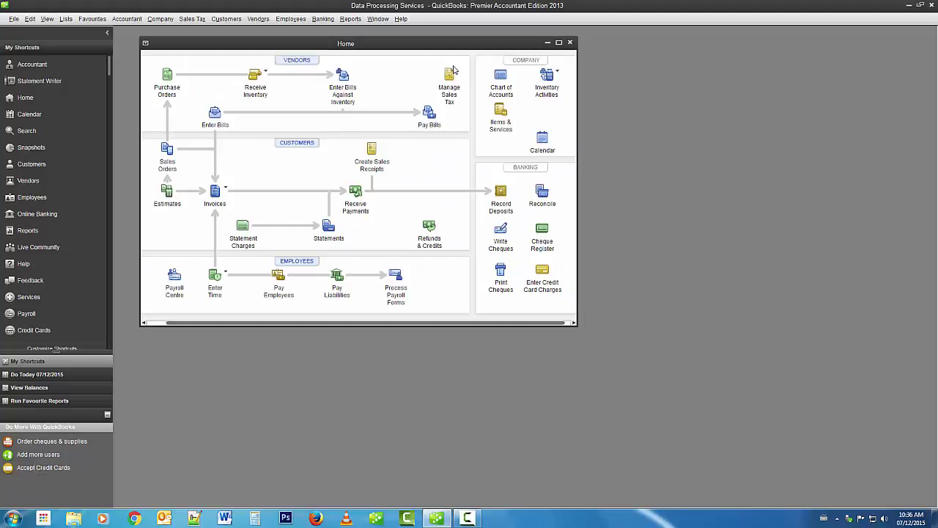
- List the USD payables bills and set payment date 16/01/2015 with exchange rate 1.18
{"action": "left_click", "coordinate": [431, 120]}
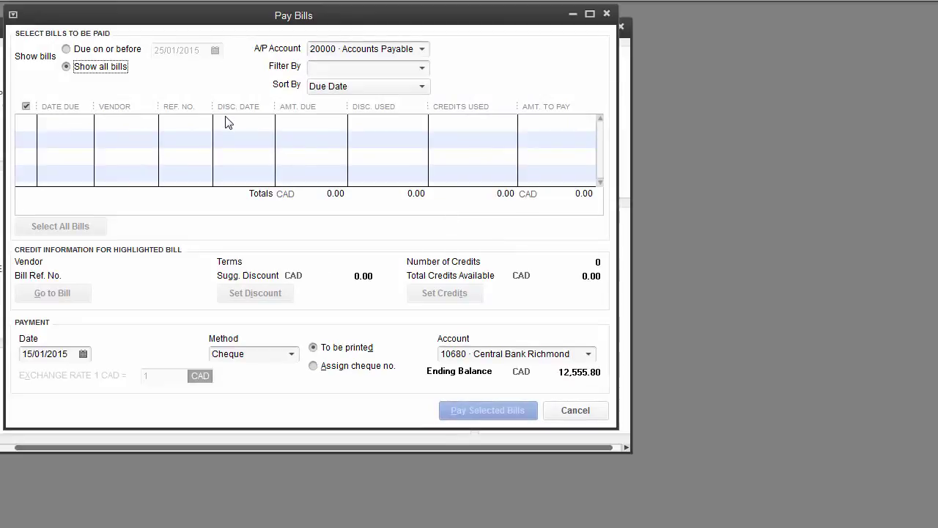
{"action": "left_click", "coordinate": [358, 49]}
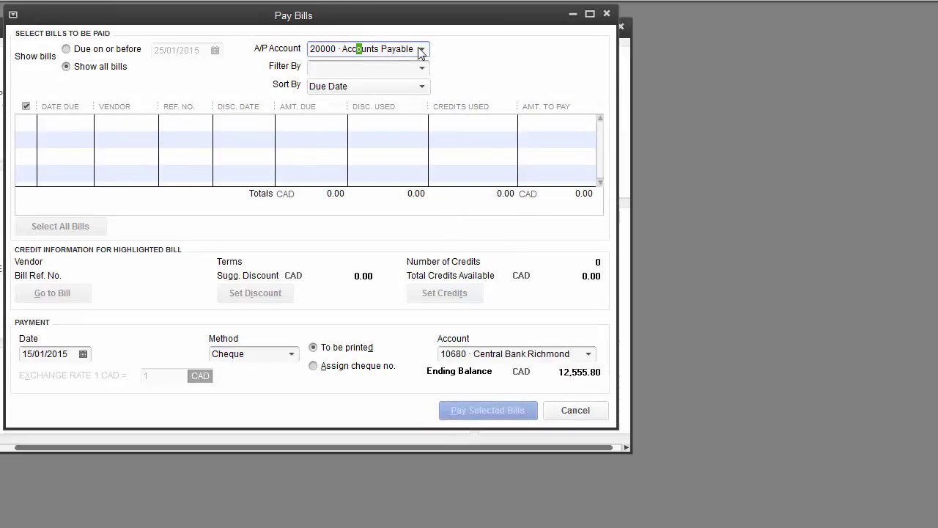
{"action": "left_click", "coordinate": [422, 49]}
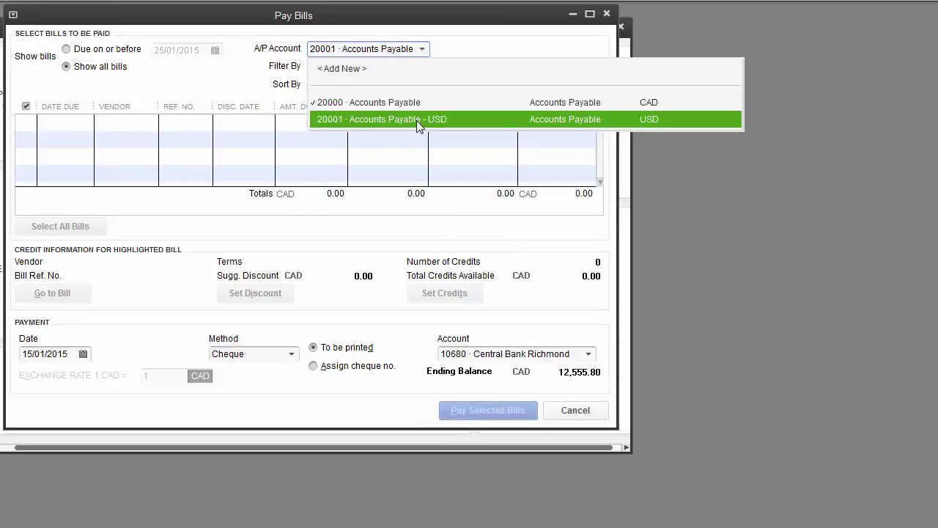
{"action": "left_click", "coordinate": [416, 120]}
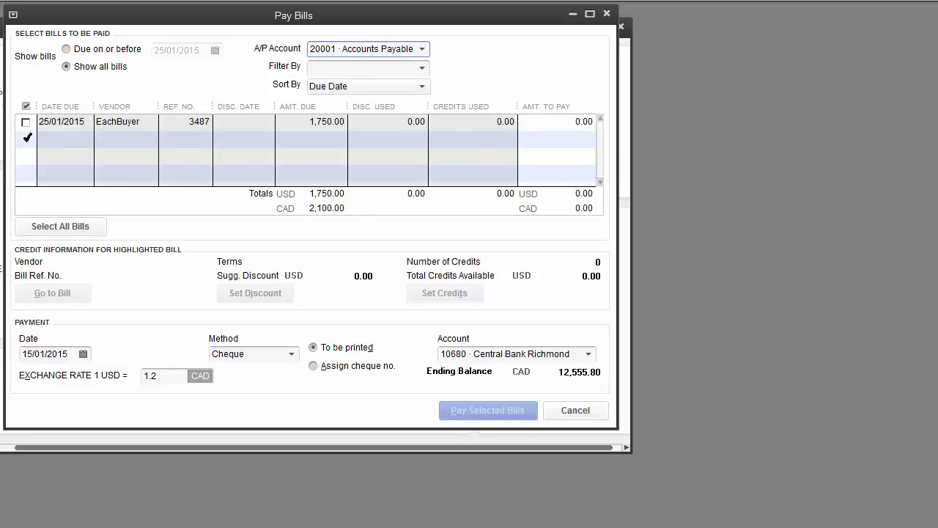
{"action": "left_click", "coordinate": [82, 355]}
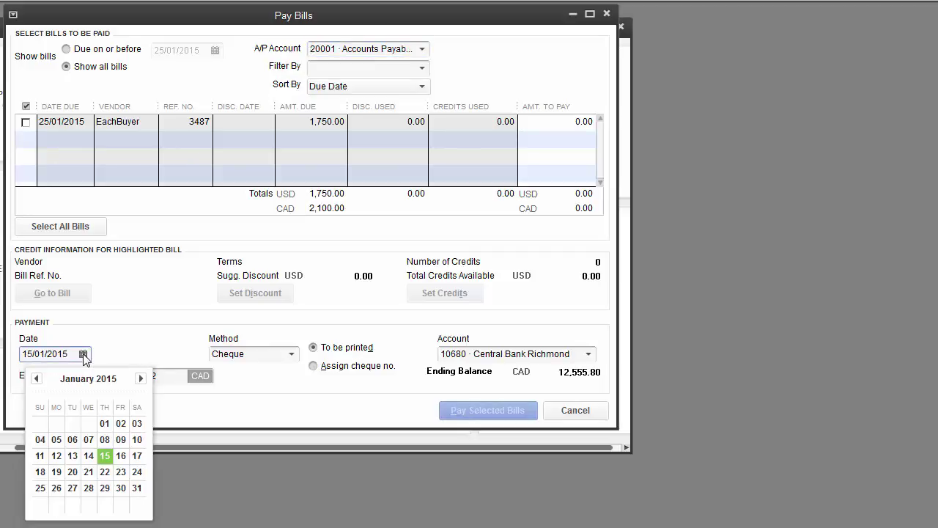
{"action": "left_click", "coordinate": [121, 455]}
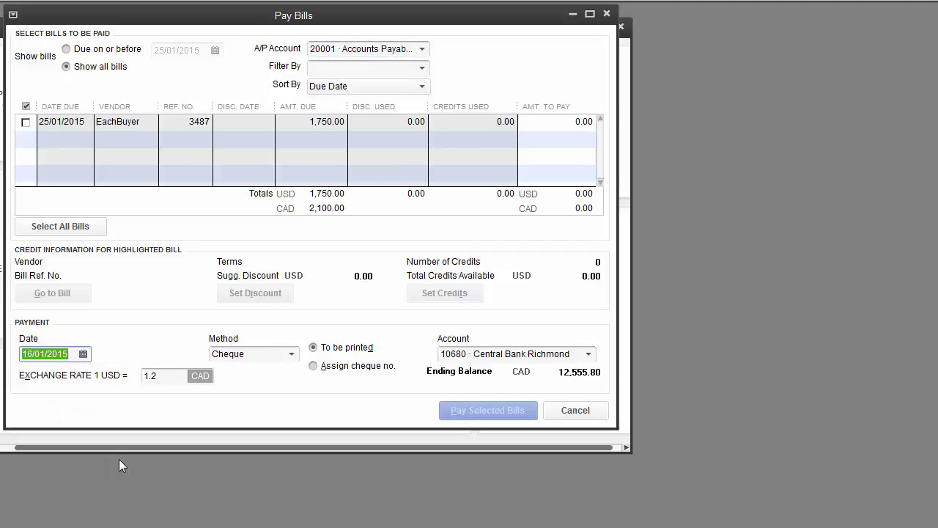
{"action": "left_click", "coordinate": [162, 377]}
{"action": "left_click_drag", "start_coordinate": [163, 378], "coordinate": [138, 376]}
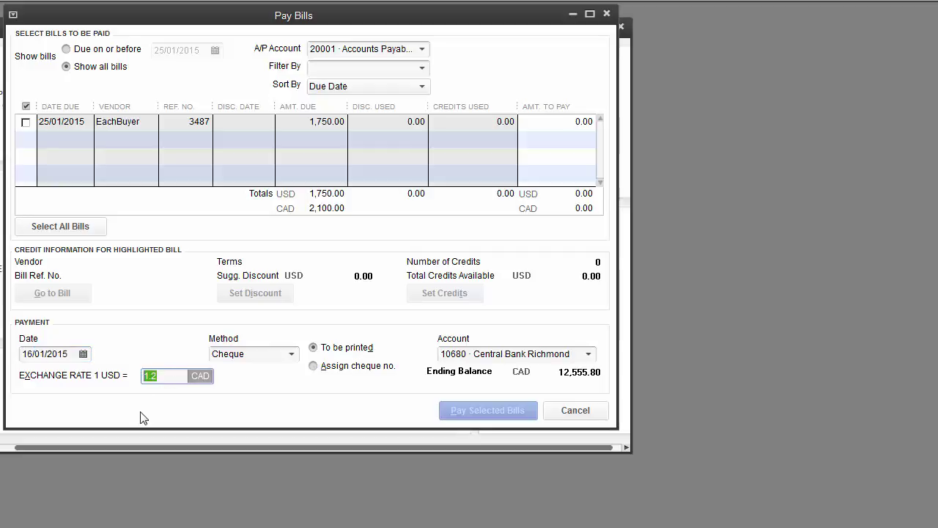
{"action": "type", "text": "1."}
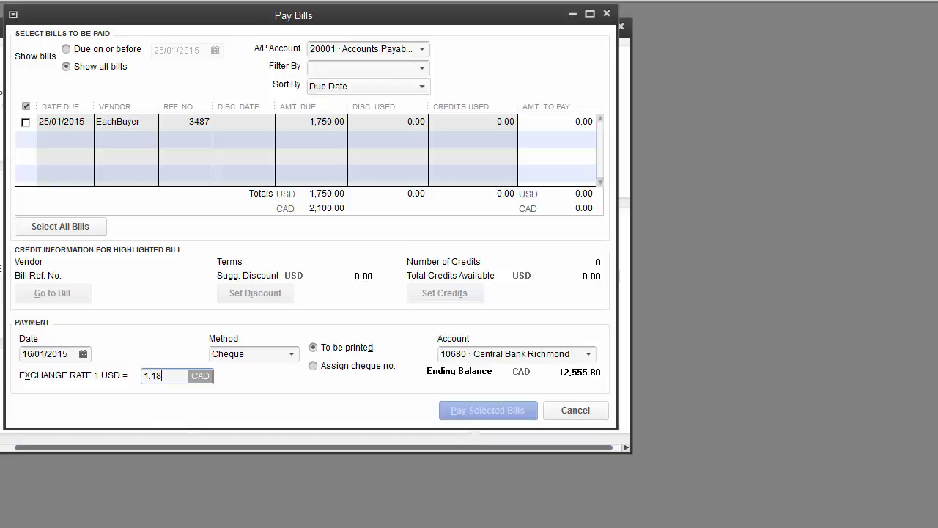
- Pay the EachBuyer bill from 10850 TD Canada Trust USD Acct, confirming the back-dated payment
{"action": "left_click", "coordinate": [589, 354]}
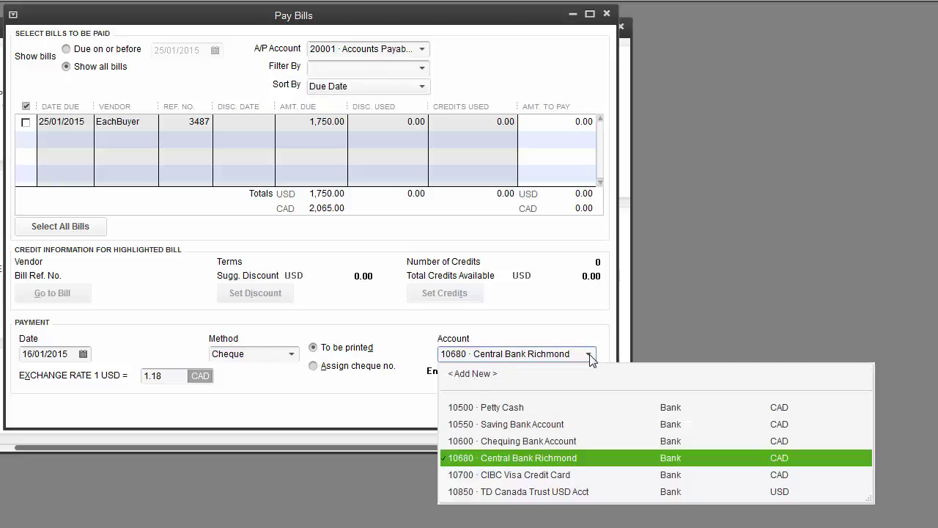
{"action": "left_click", "coordinate": [571, 491]}
{"action": "left_click", "coordinate": [536, 299]}
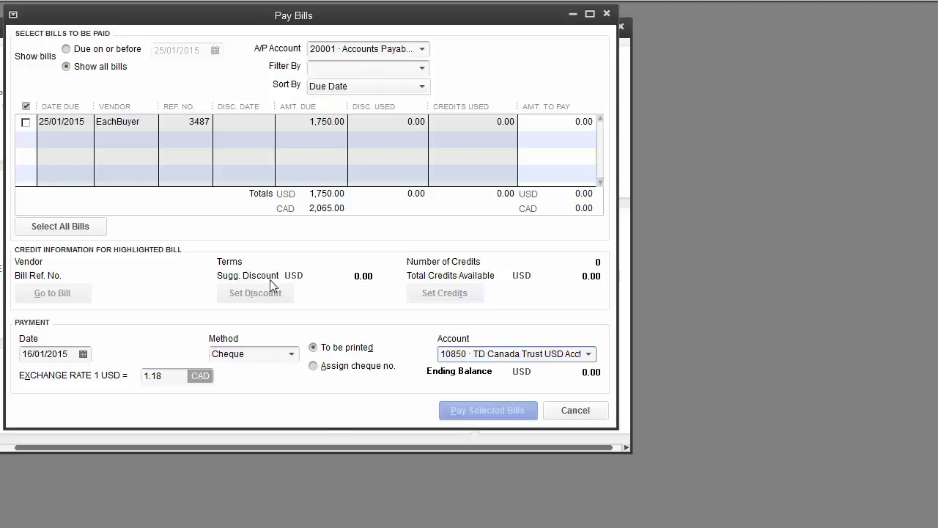
{"action": "left_click", "coordinate": [26, 122]}
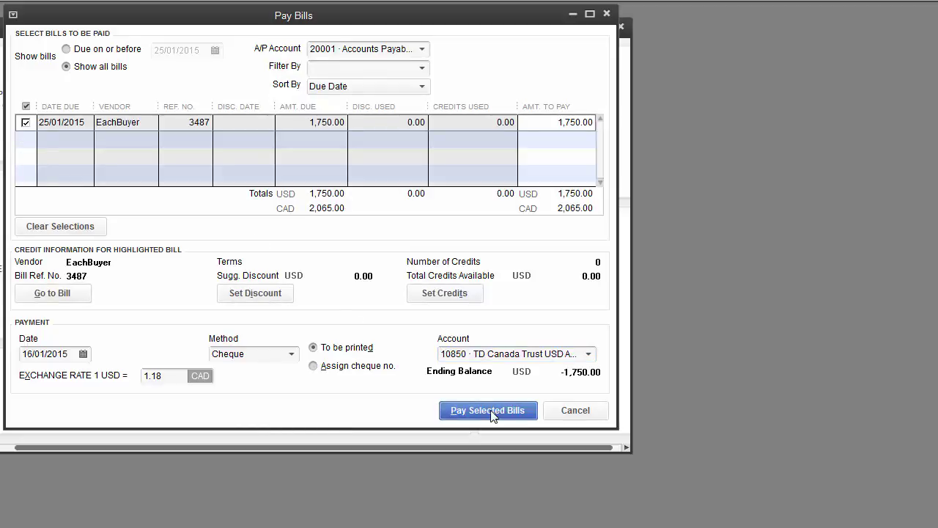
{"action": "left_click", "coordinate": [488, 410]}
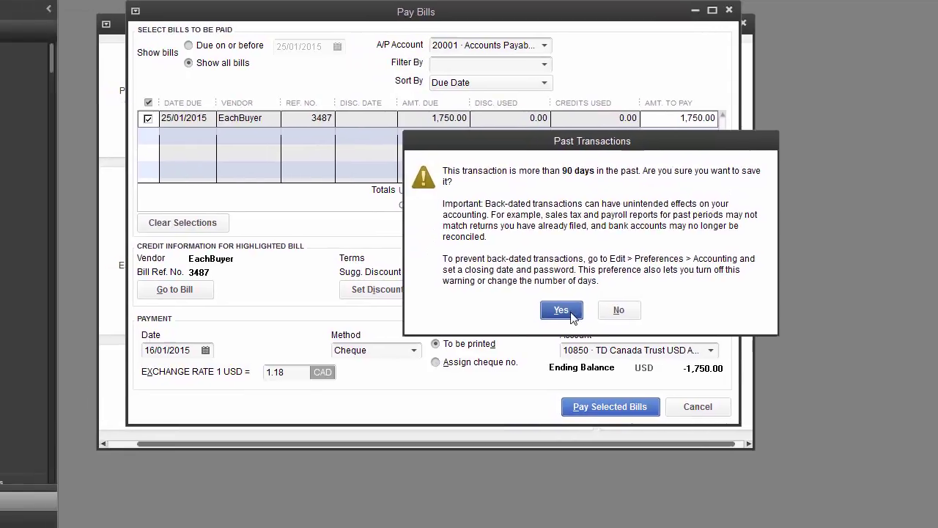
{"action": "left_click", "coordinate": [571, 312]}
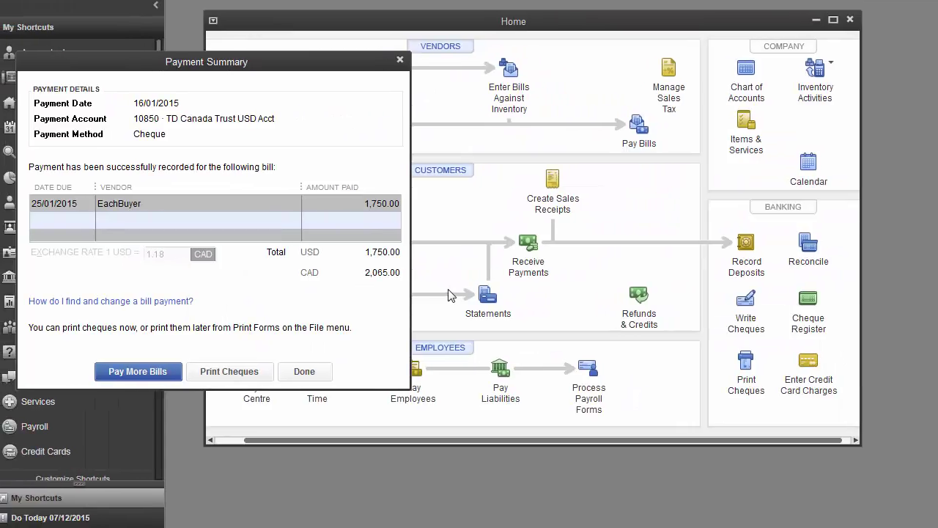
{"action": "left_click", "coordinate": [317, 373]}
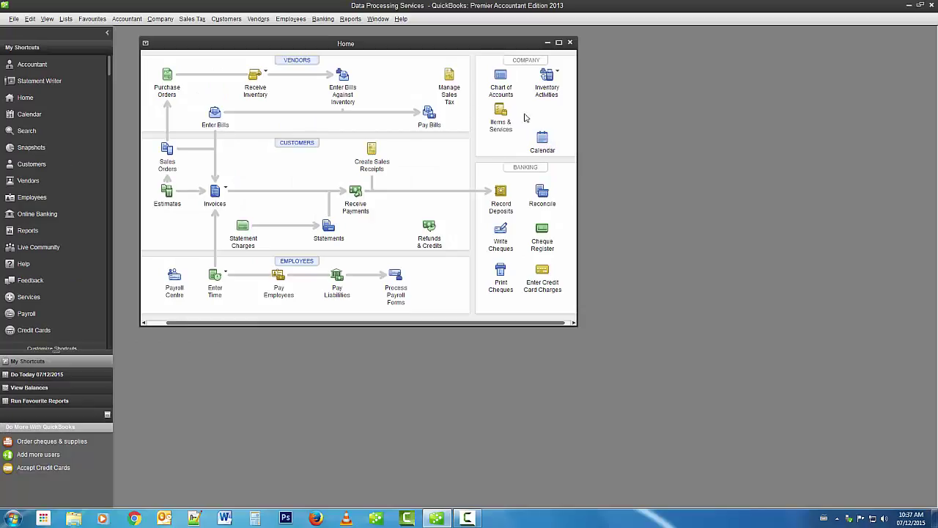
- Start a new invoice and enter a new customer's name
{"action": "left_click", "coordinate": [224, 191]}
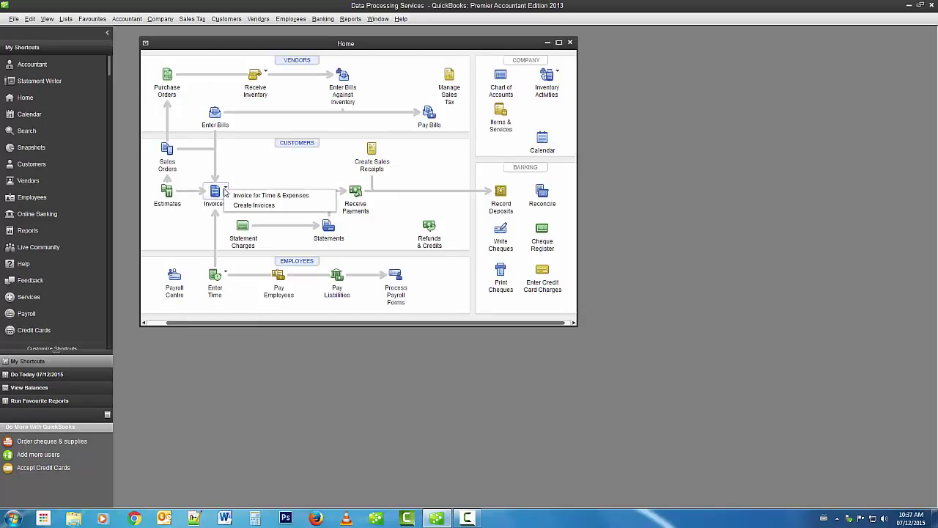
{"action": "left_click", "coordinate": [249, 205]}
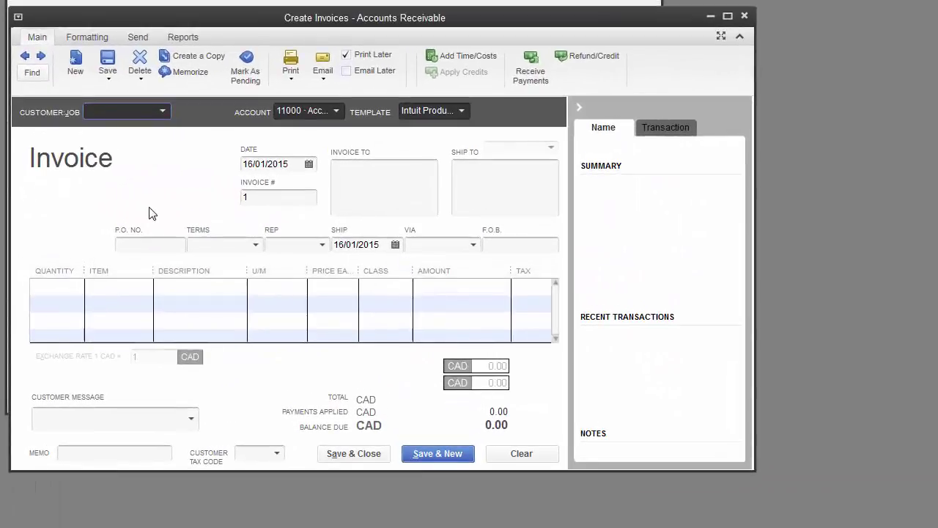
{"action": "type", "text": "Greg Gibson"}
{"action": "key", "text": "Tab"}
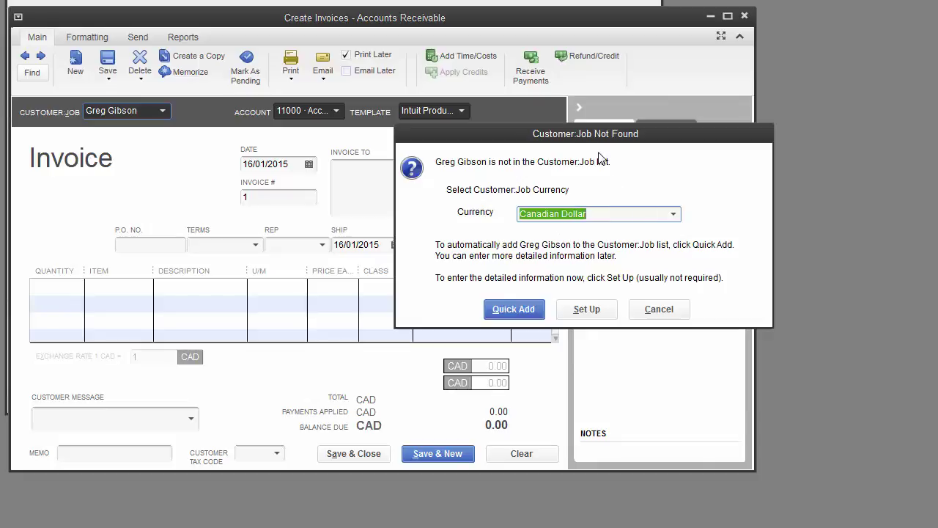
{"action": "left_click_drag", "start_coordinate": [570, 134], "coordinate": [249, 138]}
- Set up the new customer with US Dollar currency and the US Dollars price level
{"action": "left_click", "coordinate": [323, 218]}
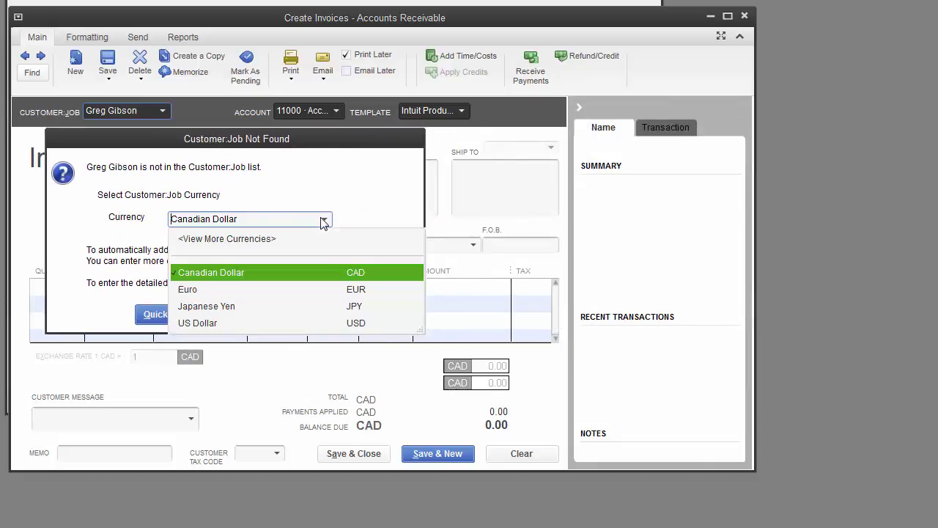
{"action": "left_click", "coordinate": [209, 321]}
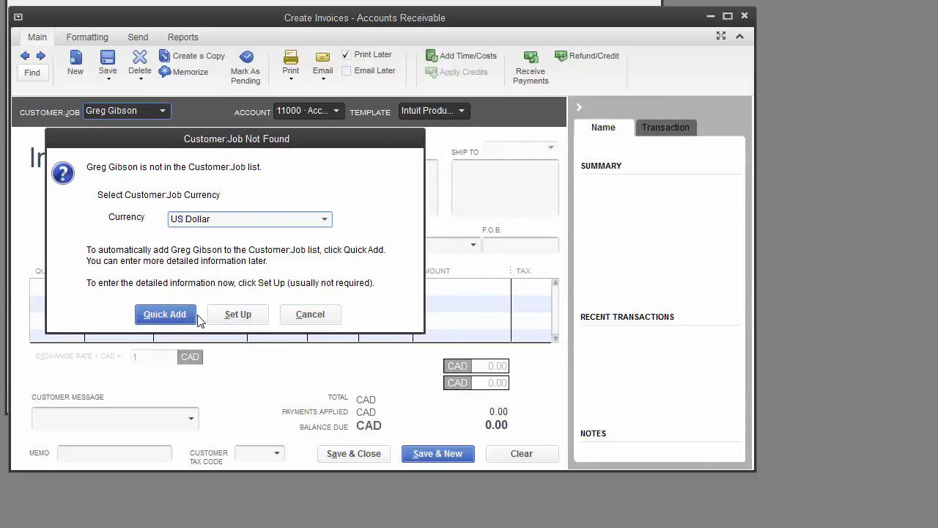
{"action": "left_click", "coordinate": [254, 317]}
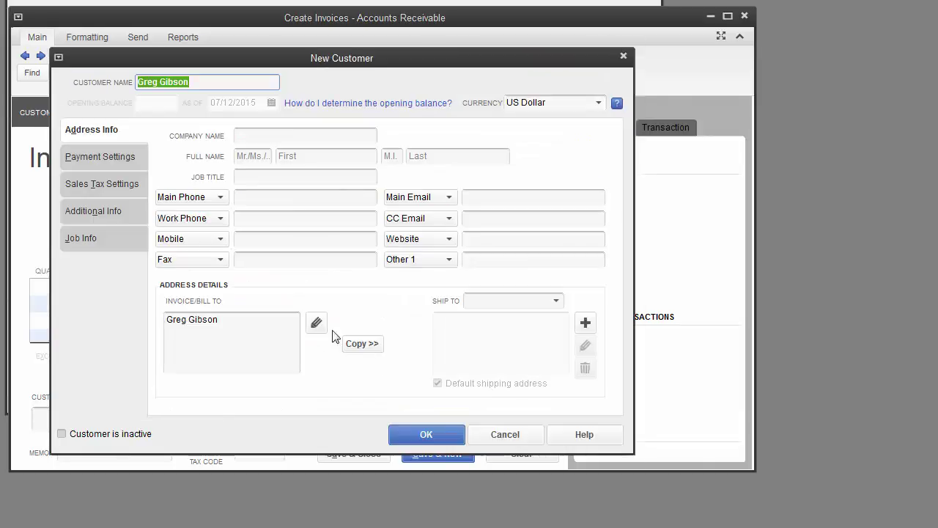
{"action": "left_click", "coordinate": [112, 162]}
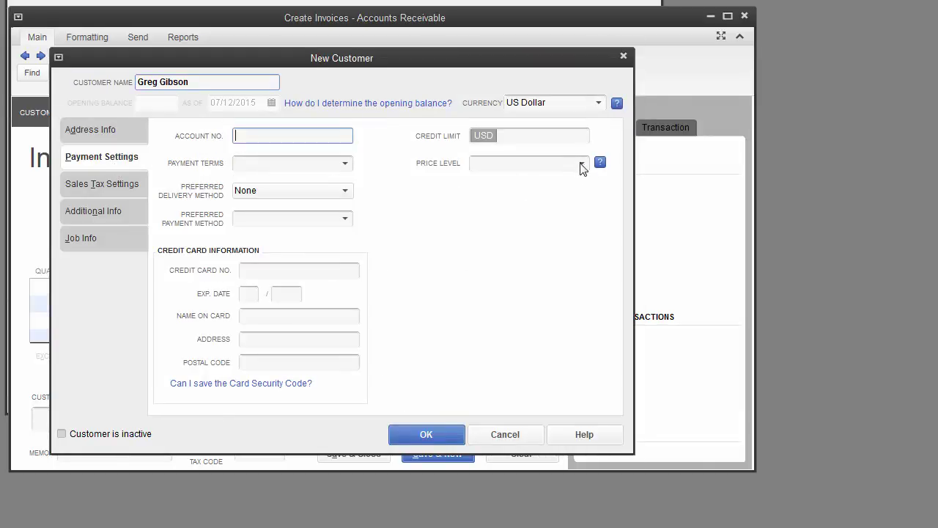
{"action": "left_click", "coordinate": [583, 166]}
{"action": "left_click", "coordinate": [512, 234]}
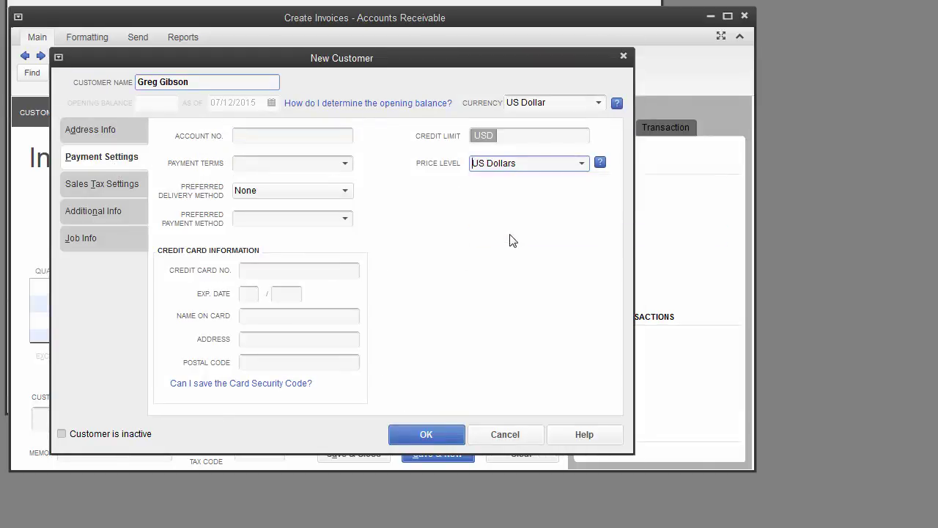
{"action": "left_click", "coordinate": [429, 433]}
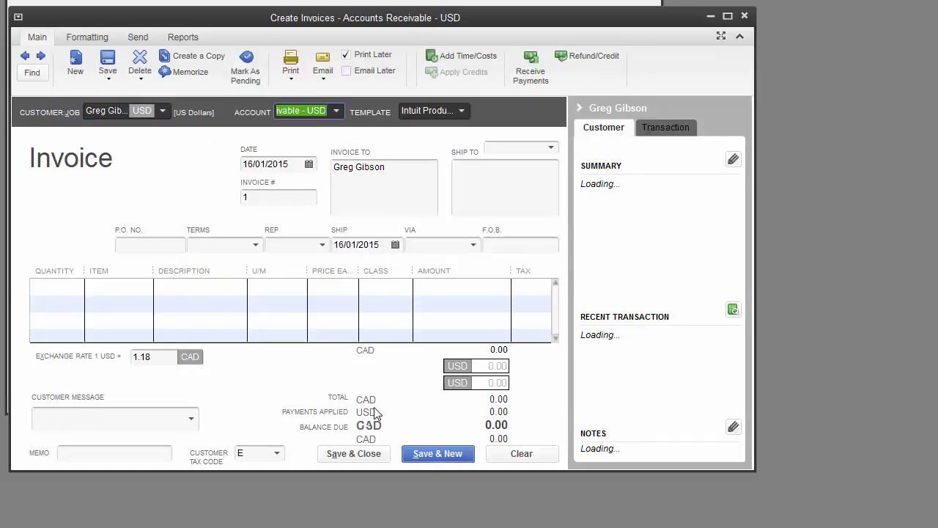
- Set the invoice exchange rate to 1.18 and the date to 17/01/2015
{"action": "left_click", "coordinate": [167, 356]}
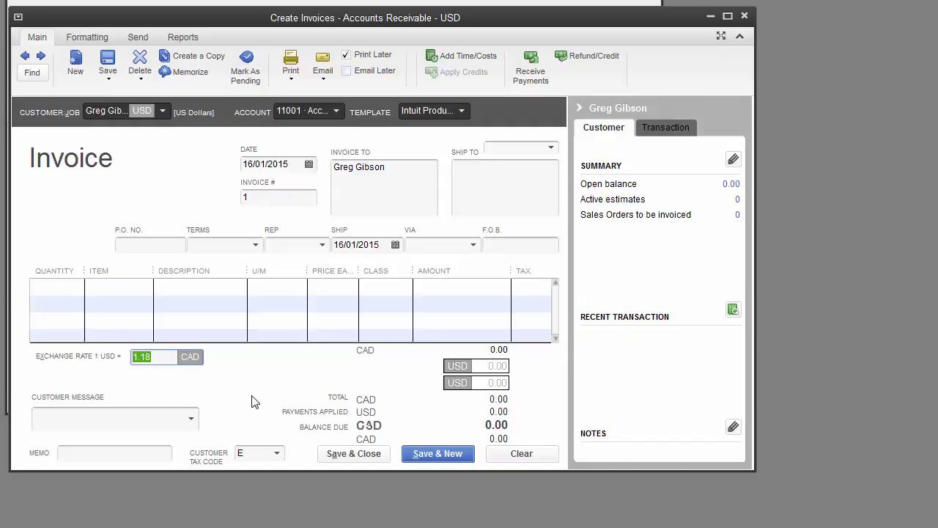
{"action": "type", "text": "1.18"}
{"action": "key", "text": "Tab"}
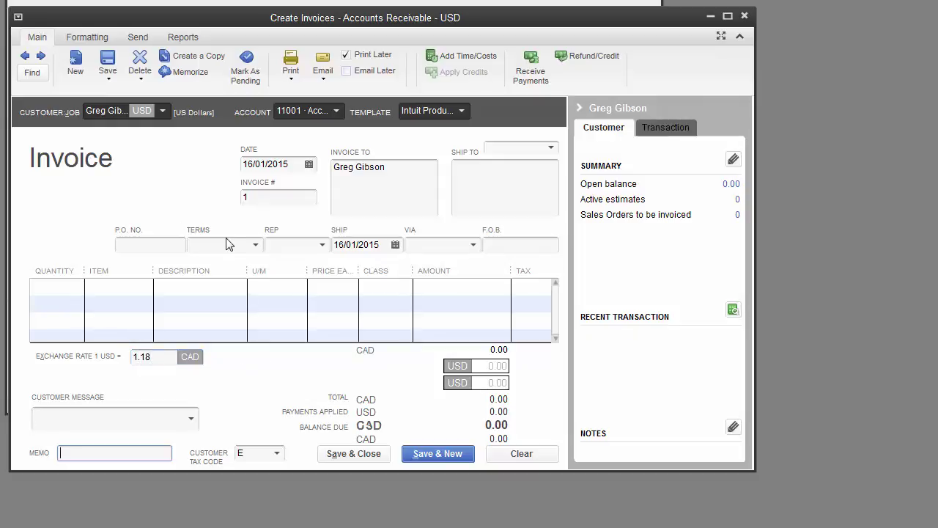
{"action": "left_click", "coordinate": [308, 165]}
{"action": "left_click", "coordinate": [358, 267]}
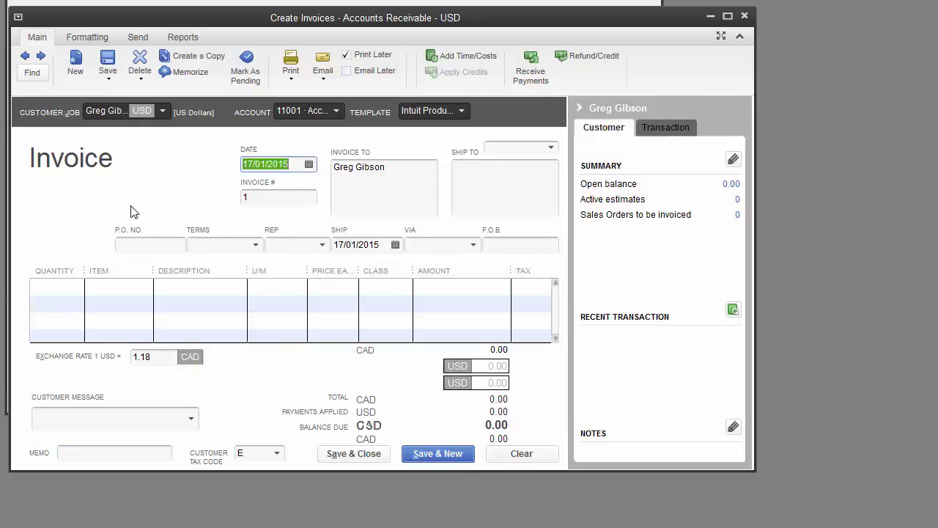
- Add one A32 Upgrade Package line and save the back-dated invoice
{"action": "left_click", "coordinate": [102, 288]}
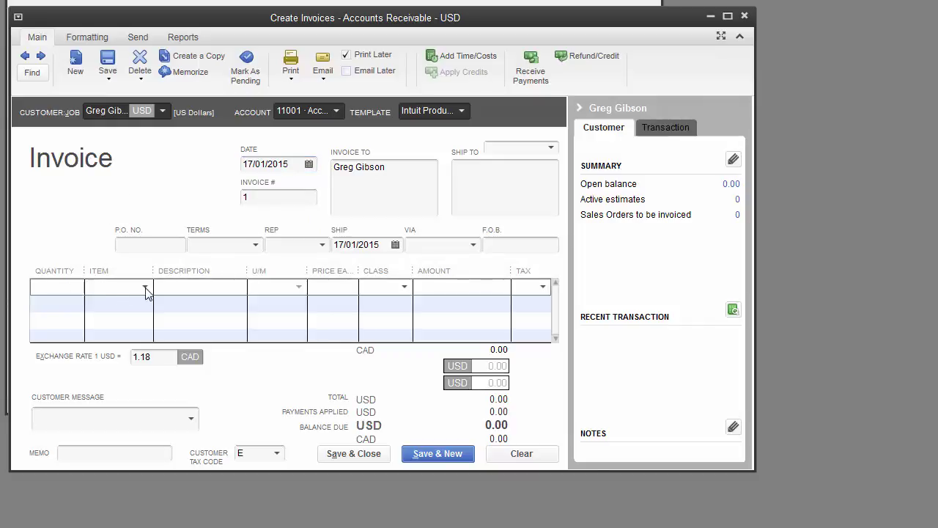
{"action": "left_click", "coordinate": [144, 288]}
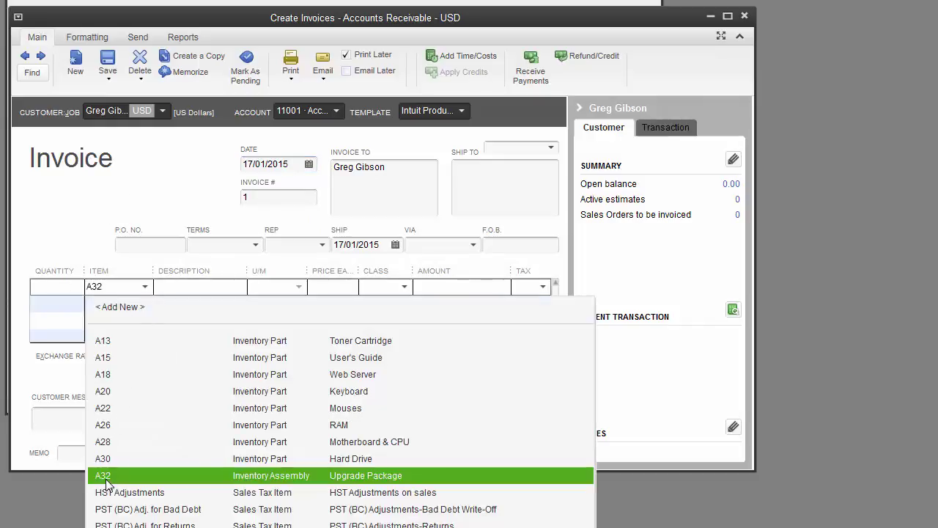
{"action": "left_click", "coordinate": [110, 475]}
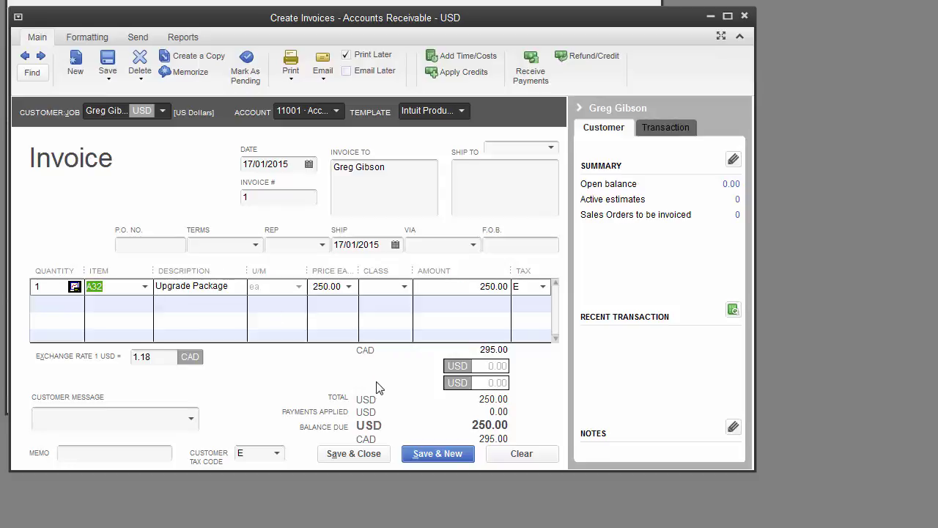
{"action": "left_click", "coordinate": [107, 59]}
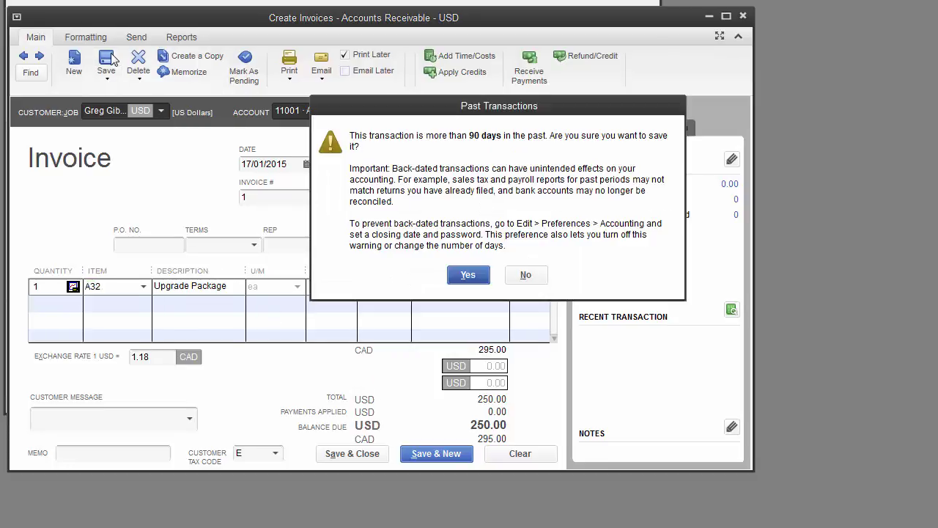
{"action": "left_click", "coordinate": [467, 280]}
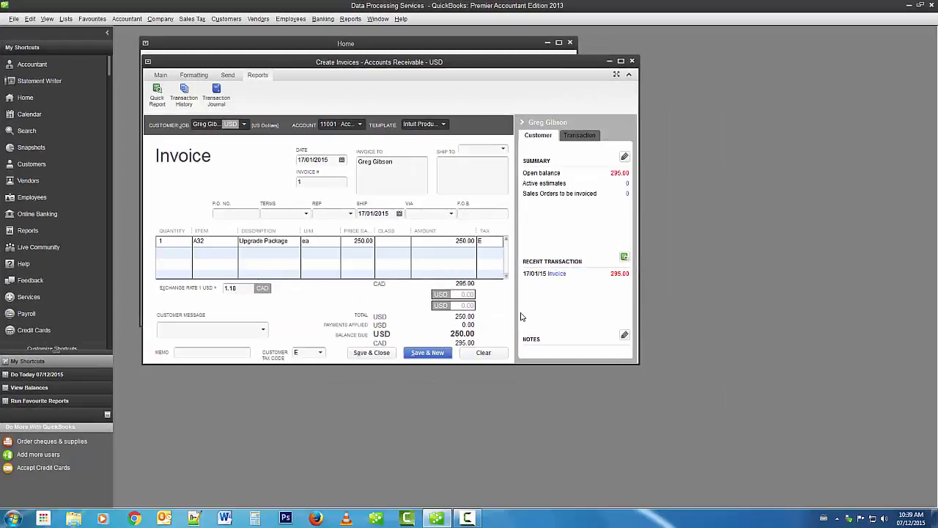
{"action": "left_click", "coordinate": [632, 62]}
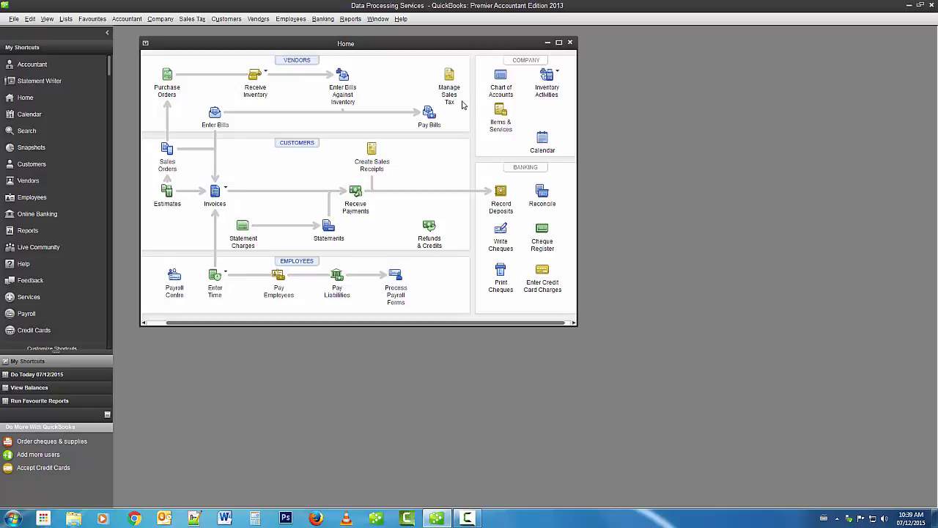
- Start a payment received from the USD customer owing invoice 1, dated 22/01/2015
{"action": "left_click", "coordinate": [363, 206]}
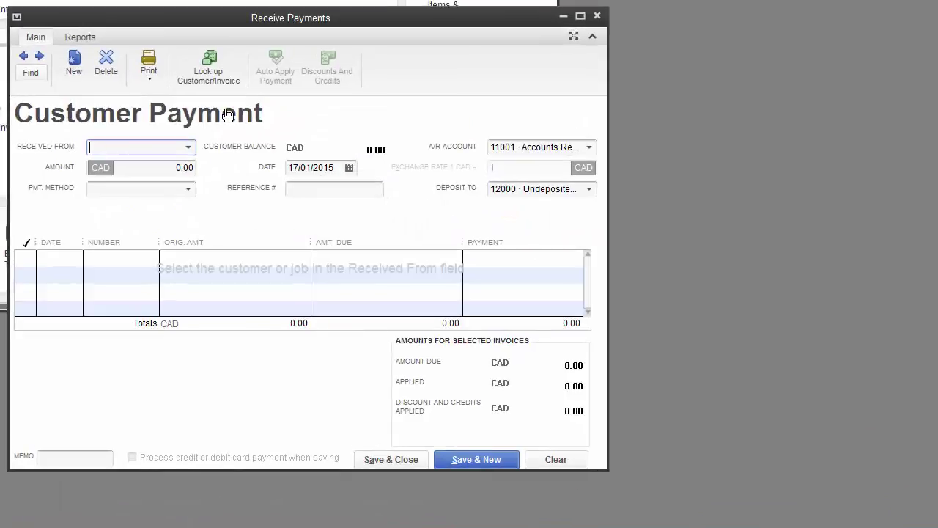
{"action": "left_click", "coordinate": [188, 147]}
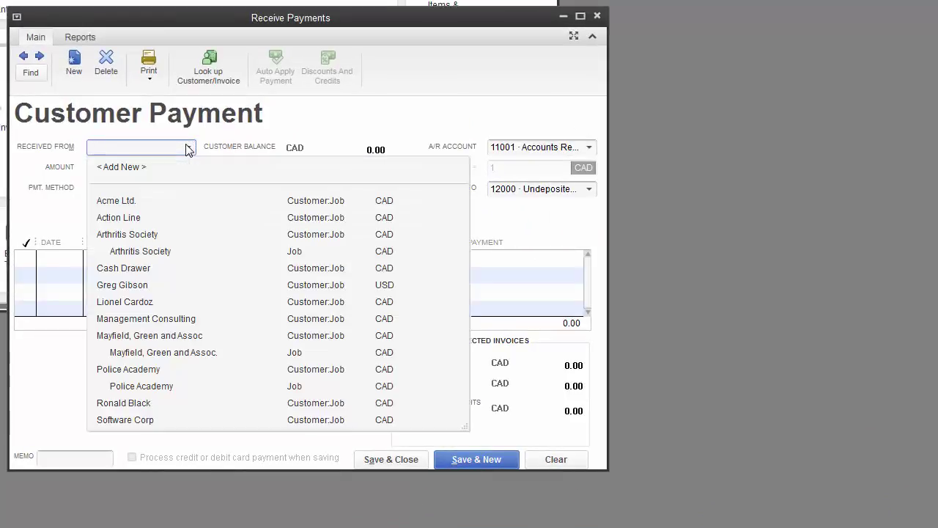
{"action": "left_click", "coordinate": [153, 285]}
{"action": "left_click", "coordinate": [349, 168]}
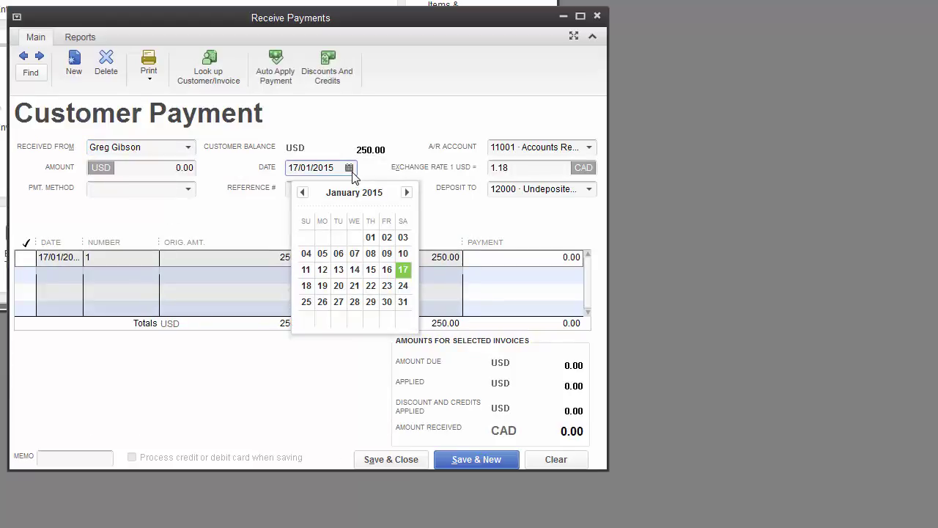
{"action": "left_click", "coordinate": [372, 289]}
{"action": "left_click", "coordinate": [371, 286]}
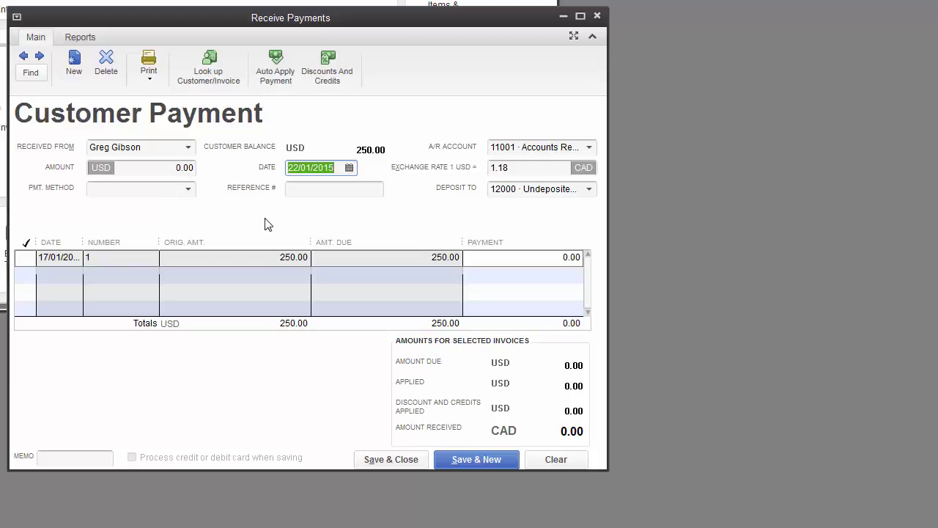
{"action": "left_click", "coordinate": [590, 189]}
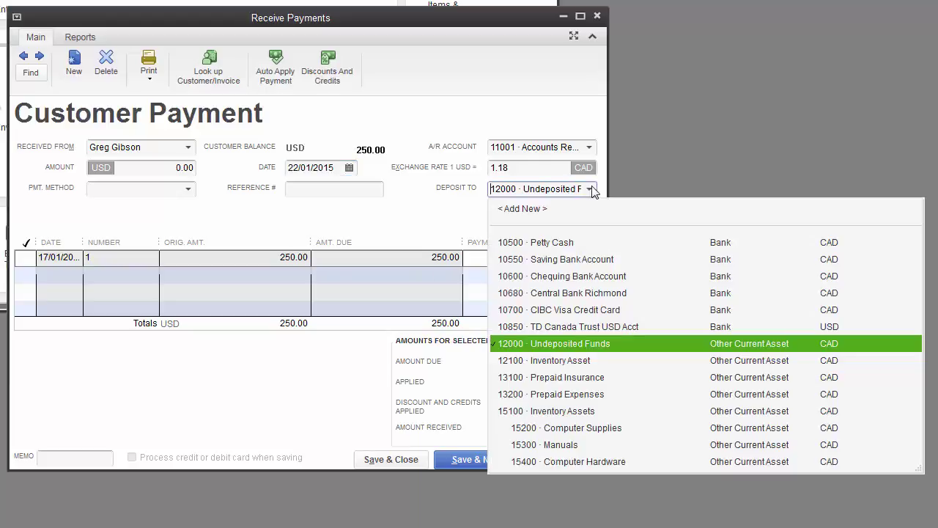